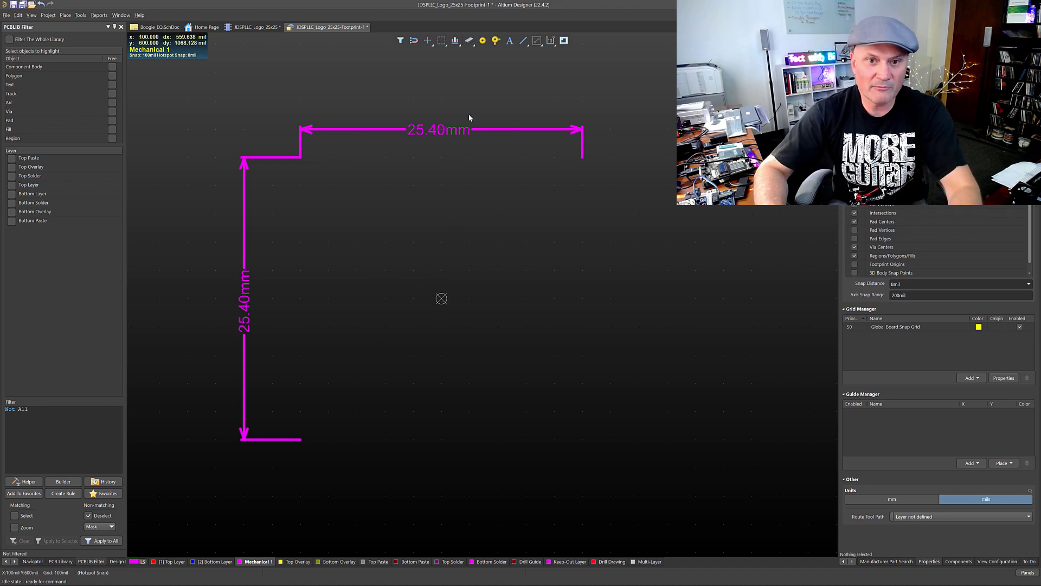
Step: Start placing a pad using the Active Bar's Place Pad button
{"action": "left_click", "coordinate": [482, 40]}
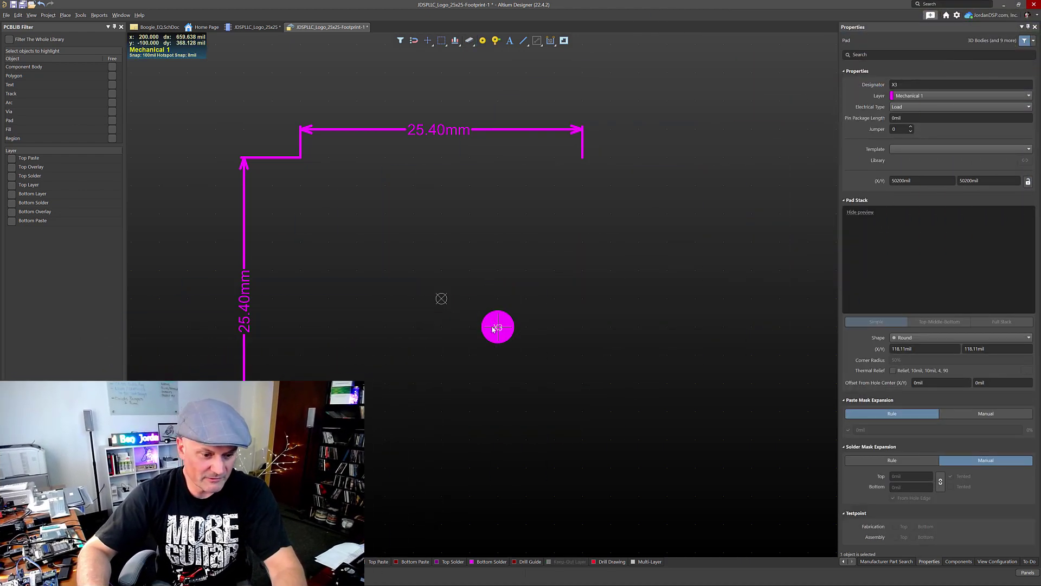
Step: Make the placing pad designator X on Top Layer, 3mm × 3mm, and move it lower left
{"action": "key", "text": "KP_Multiply"}
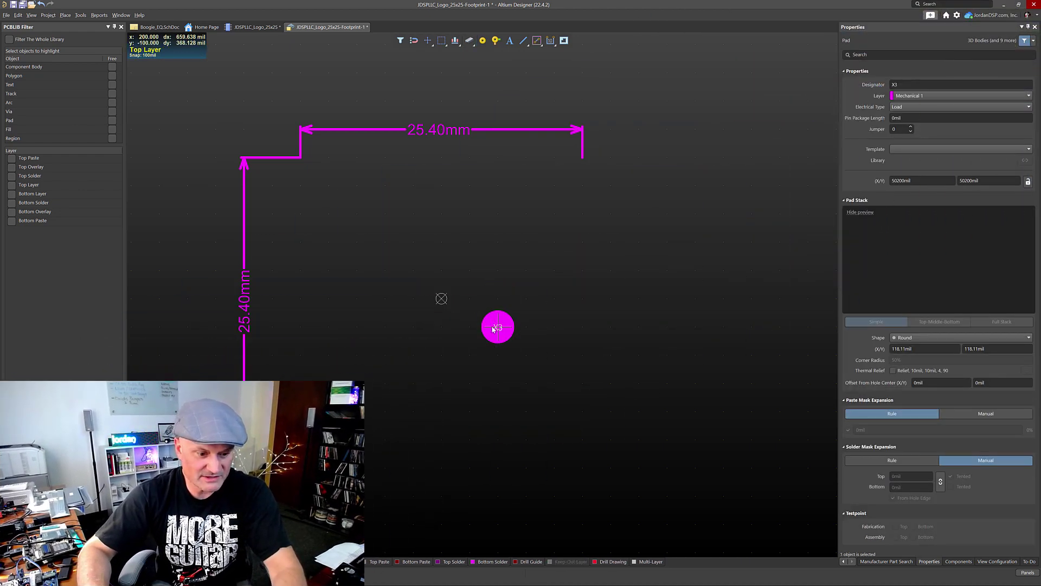
{"action": "key", "text": "Tab"}
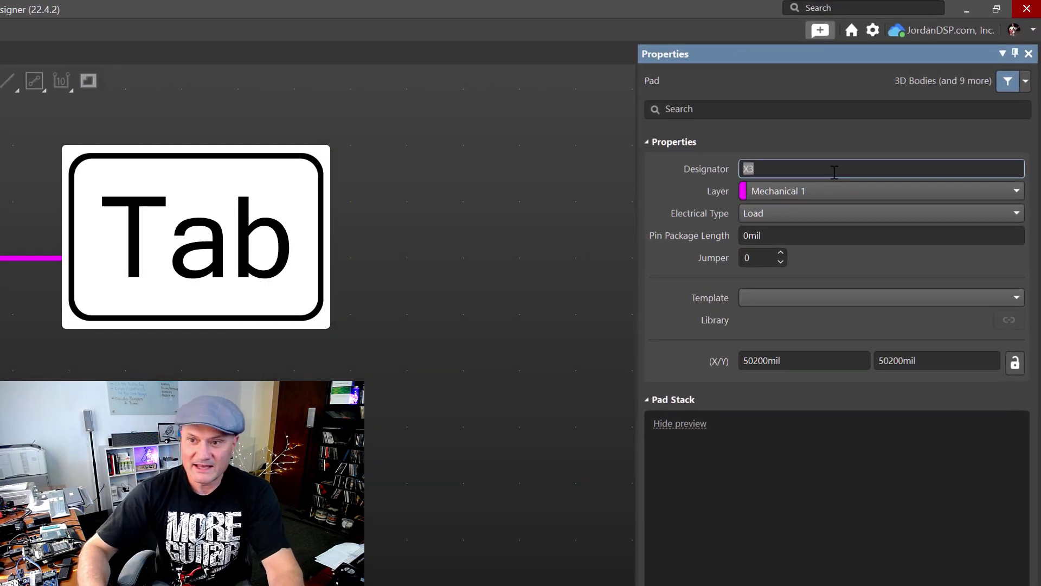
{"action": "type", "text": "X"}
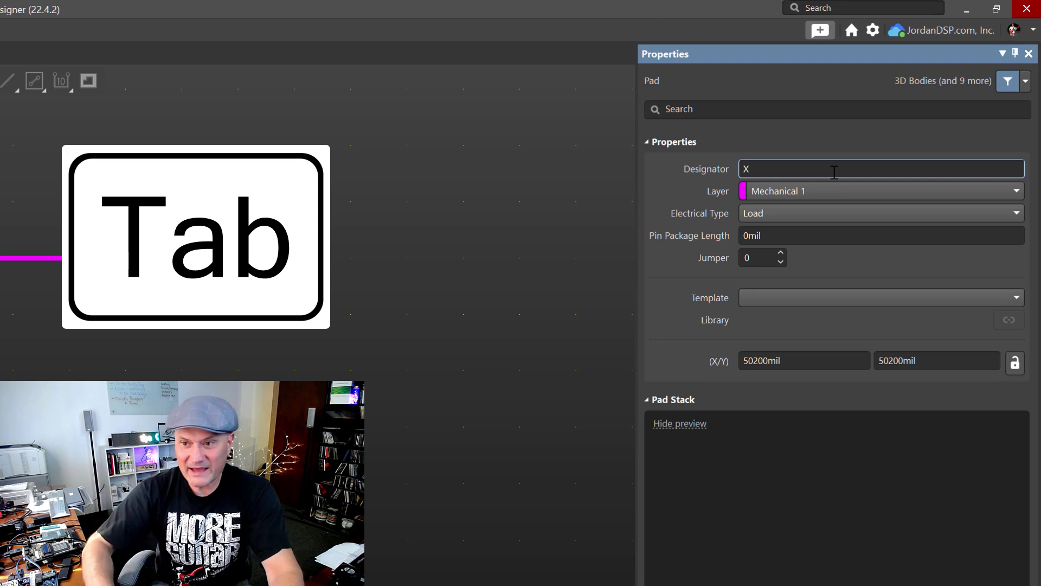
{"action": "left_click", "coordinate": [813, 187]}
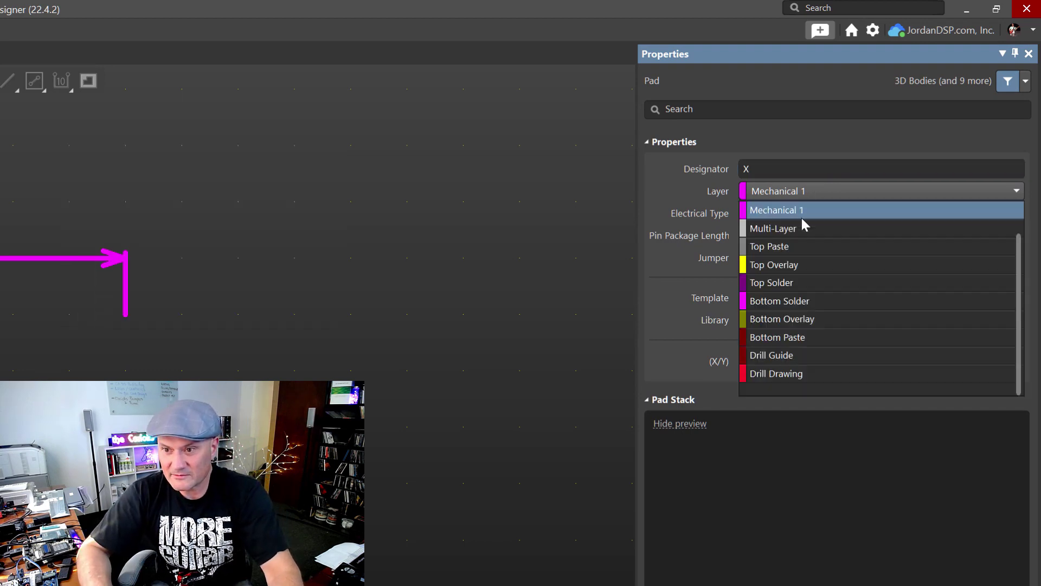
{"action": "scroll", "coordinate": [791, 251], "scroll_direction": "up", "scroll_amount": 1}
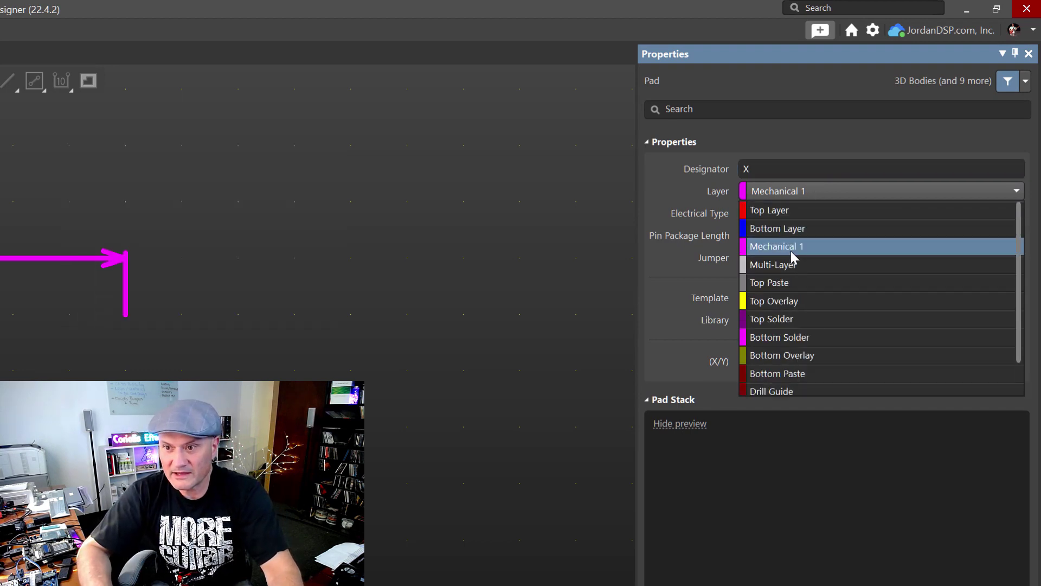
{"action": "left_click", "coordinate": [798, 213]}
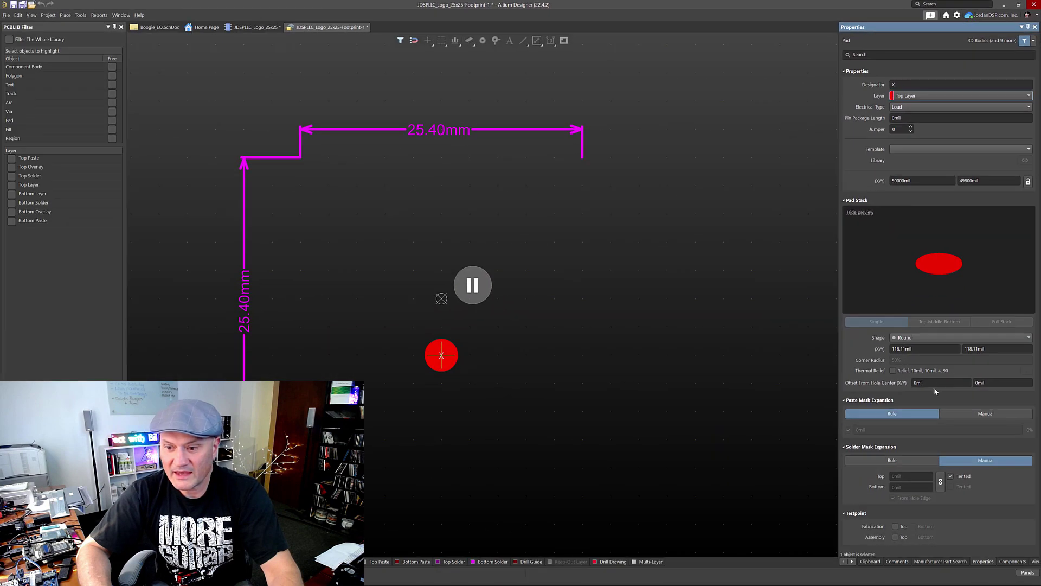
{"action": "left_click", "coordinate": [921, 348]}
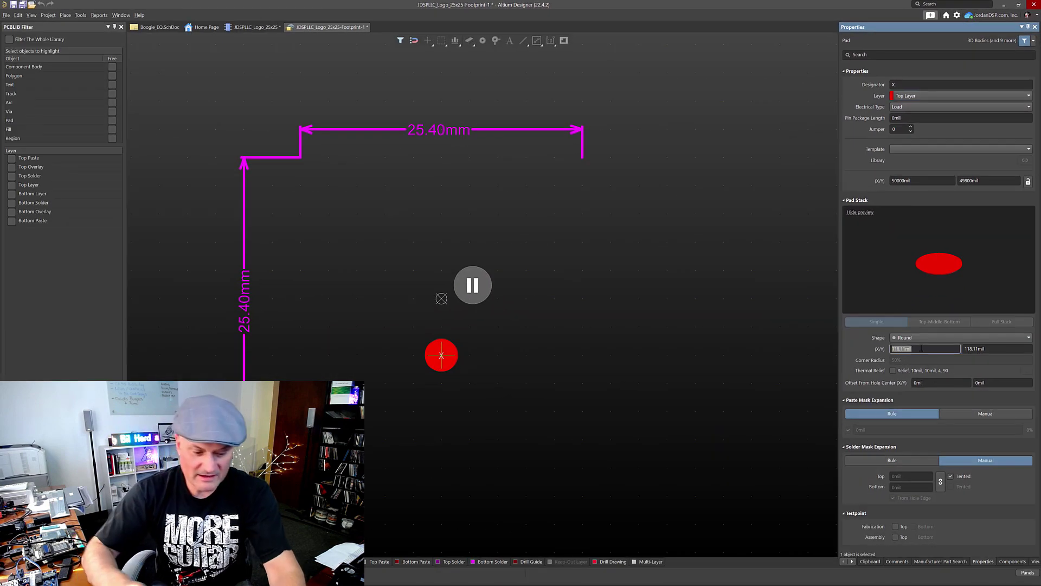
{"action": "type", "text": "3mm"}
{"action": "key", "text": "Tab"}
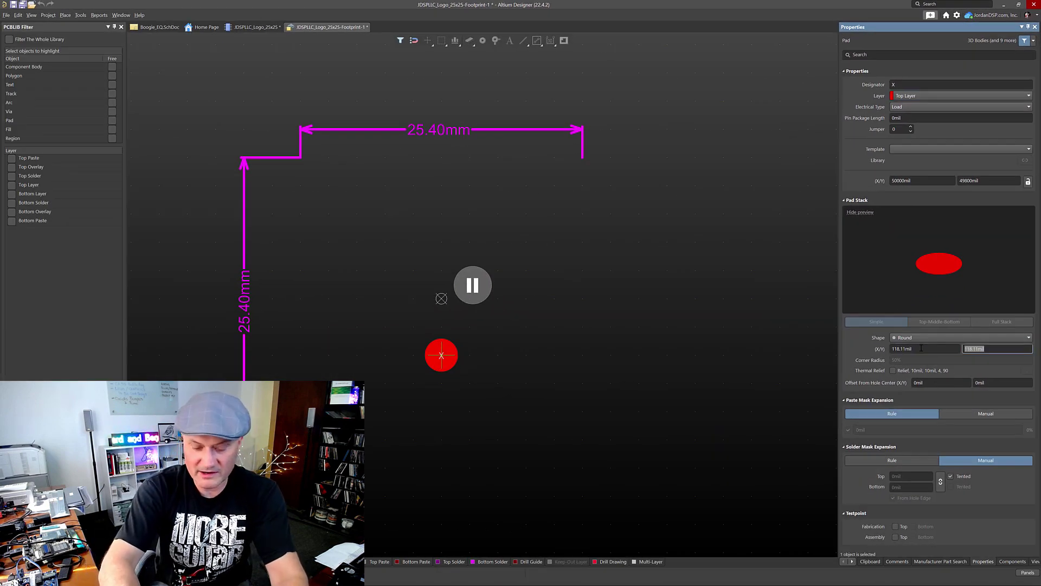
{"action": "type", "text": "3mm"}
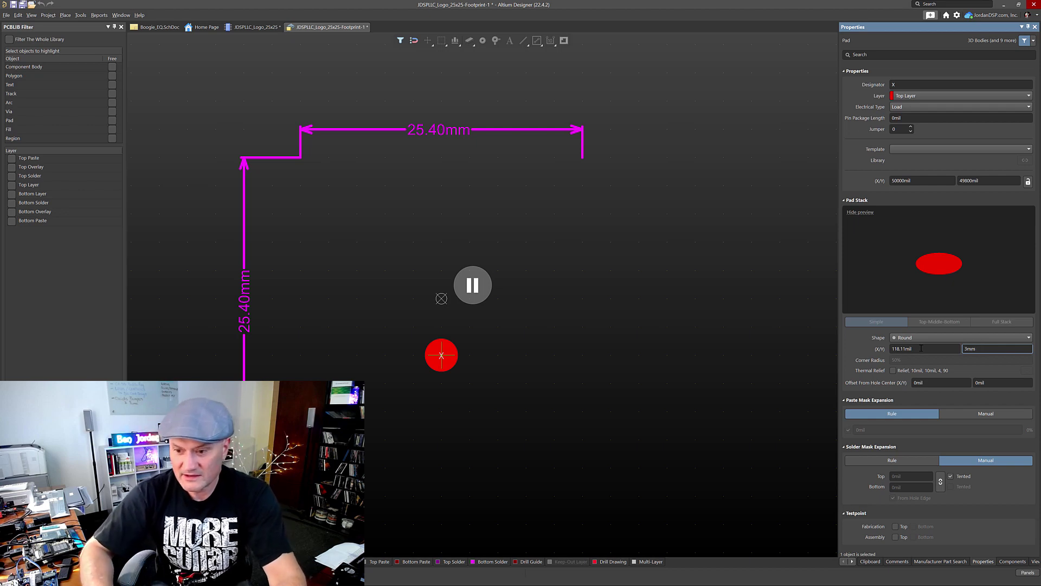
{"action": "left_click_drag", "start_coordinate": [441, 356], "coordinate": [326, 417]}
Step: Place pads X through X4 in a bottom row, 200 mil apart, then end placement
{"action": "left_click", "coordinate": [327, 414]}
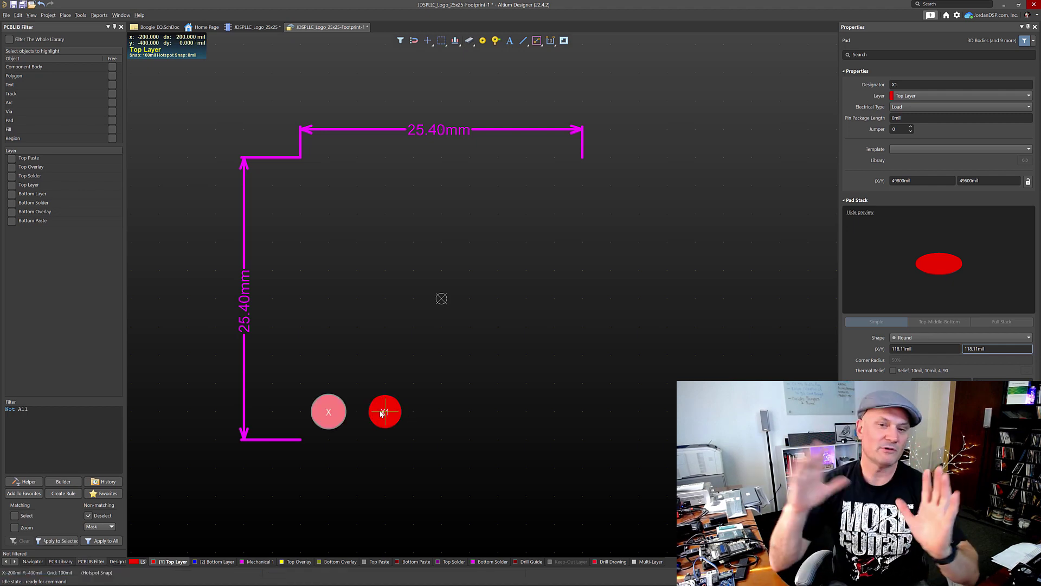
{"action": "left_click", "coordinate": [384, 412]}
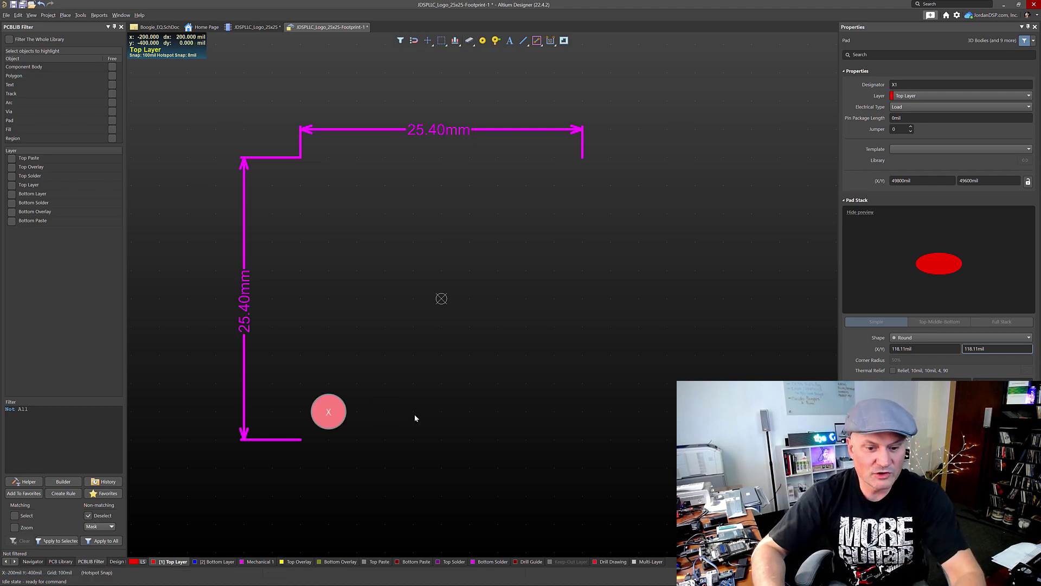
{"action": "left_click", "coordinate": [441, 412]}
{"action": "left_click", "coordinate": [497, 412]}
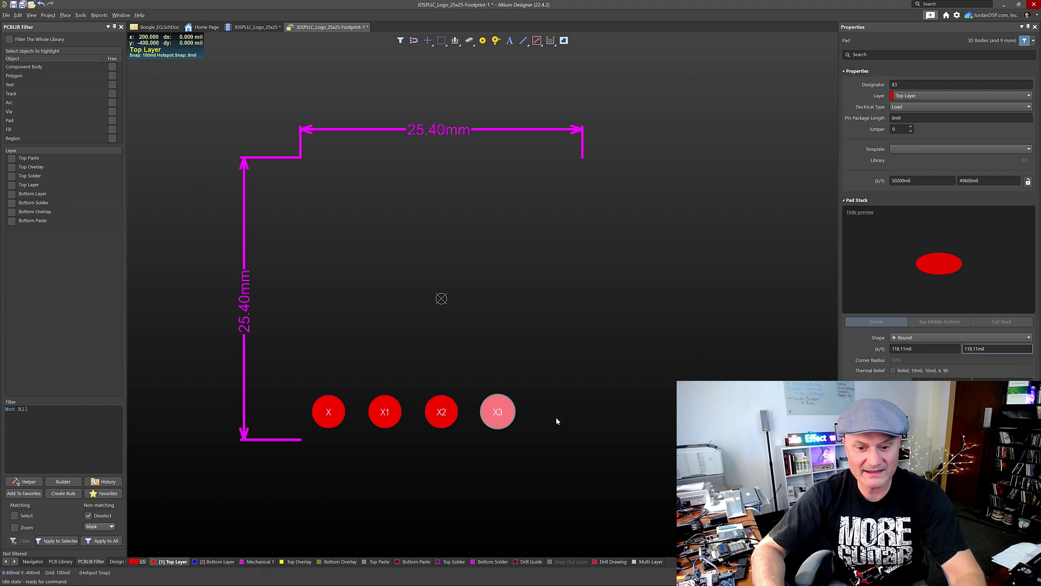
{"action": "left_click", "coordinate": [554, 412]}
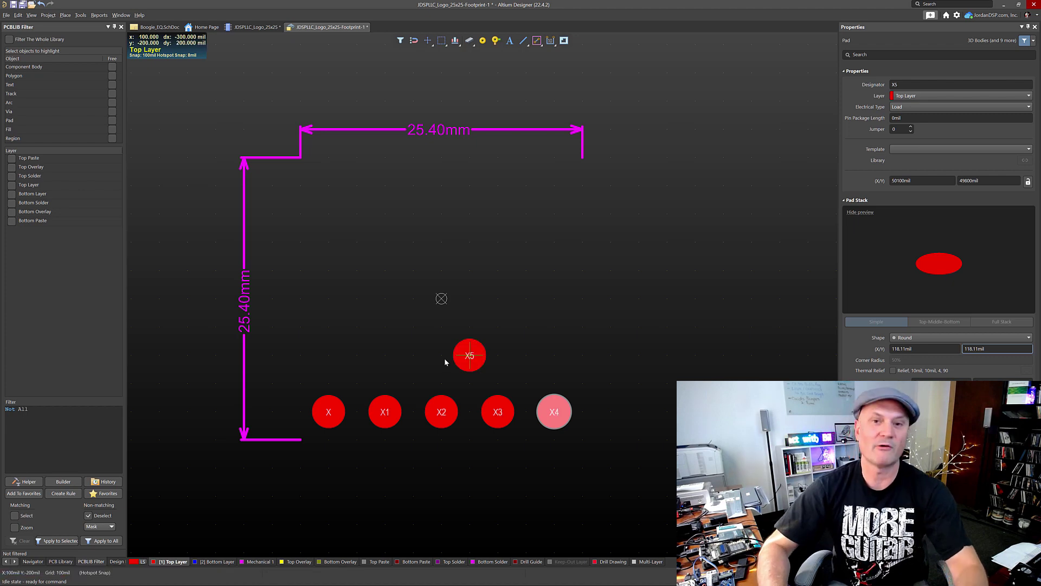
{"action": "right_click", "coordinate": [456, 424]}
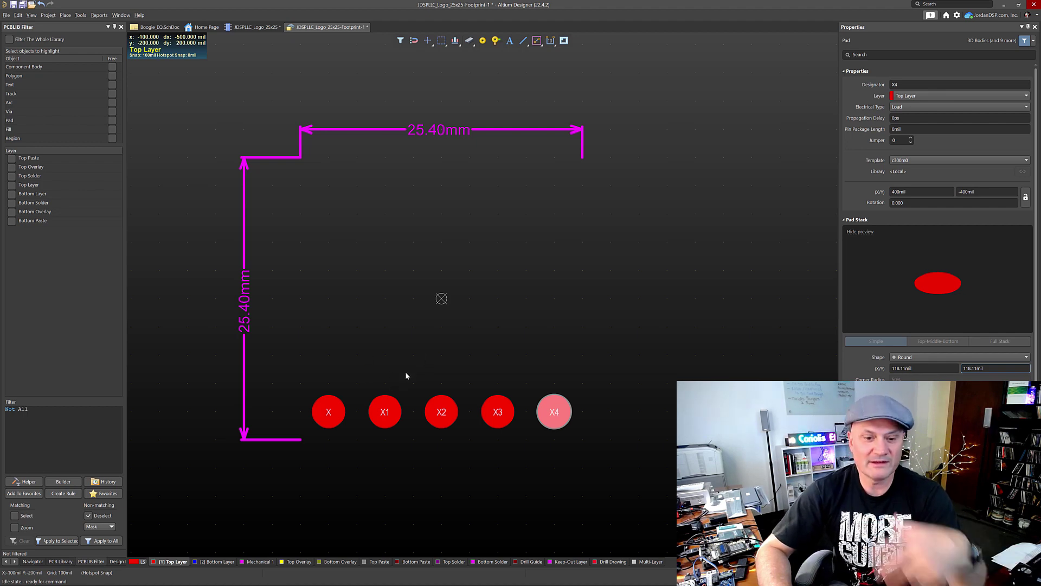
Step: Box-select pads X1–X4 and delete them
{"action": "left_click_drag", "start_coordinate": [365, 366], "coordinate": [607, 454]}
{"action": "left_click", "coordinate": [606, 454]}
{"action": "key", "text": "Delete"}
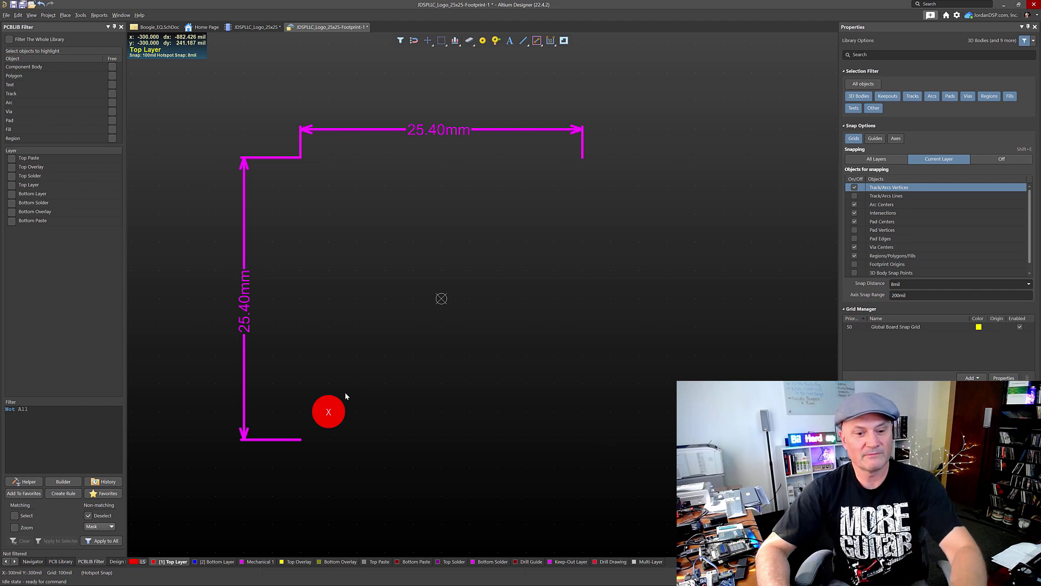
Step: Cut pad X to the clipboard with its centre as the reference point
{"action": "left_click", "coordinate": [336, 415]}
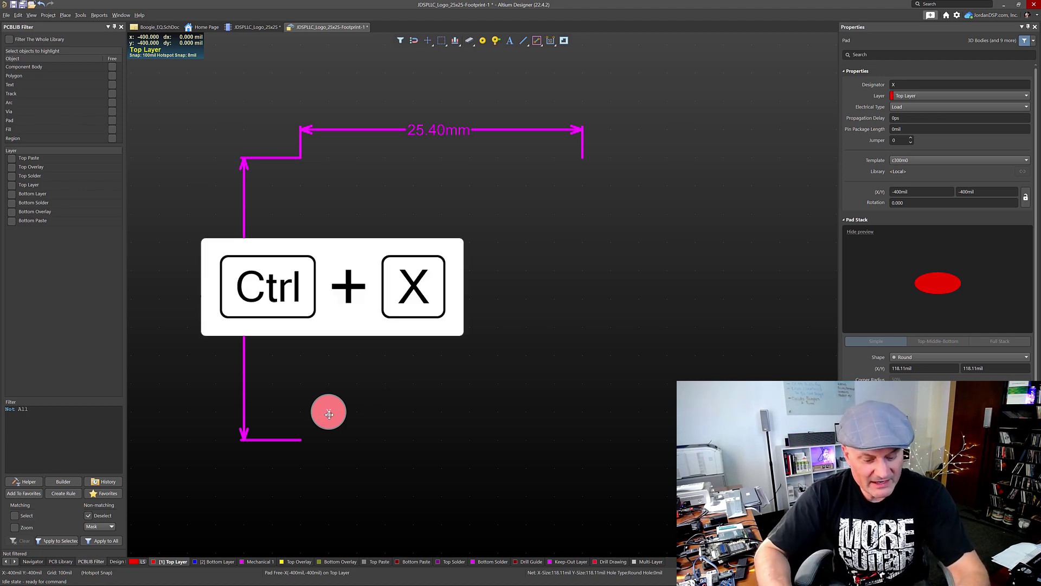
{"action": "key", "text": "ctrl+x"}
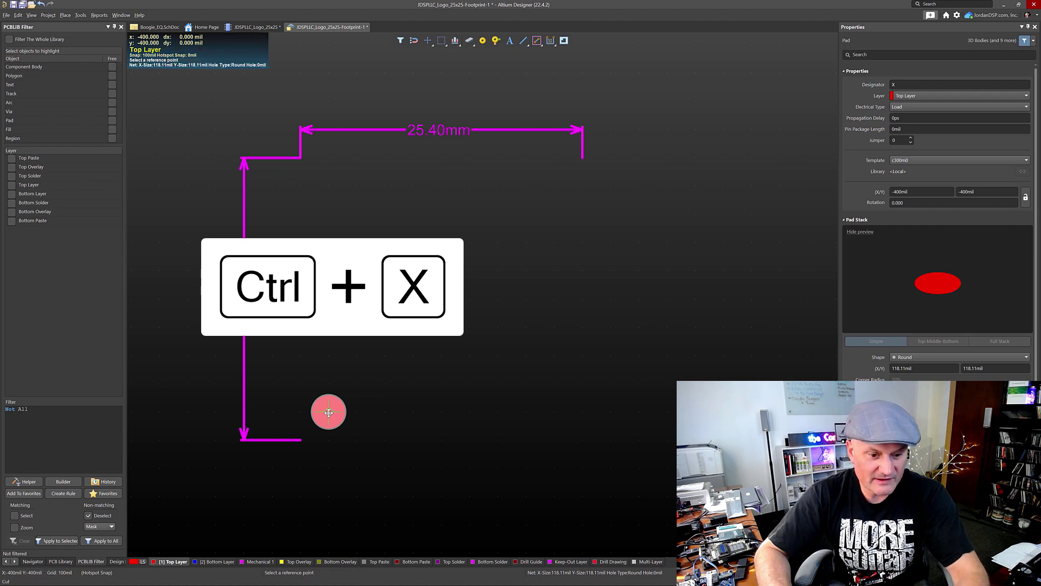
{"action": "scroll", "coordinate": [329, 412], "scroll_direction": "up", "scroll_amount": 5, "text": "ctrl"}
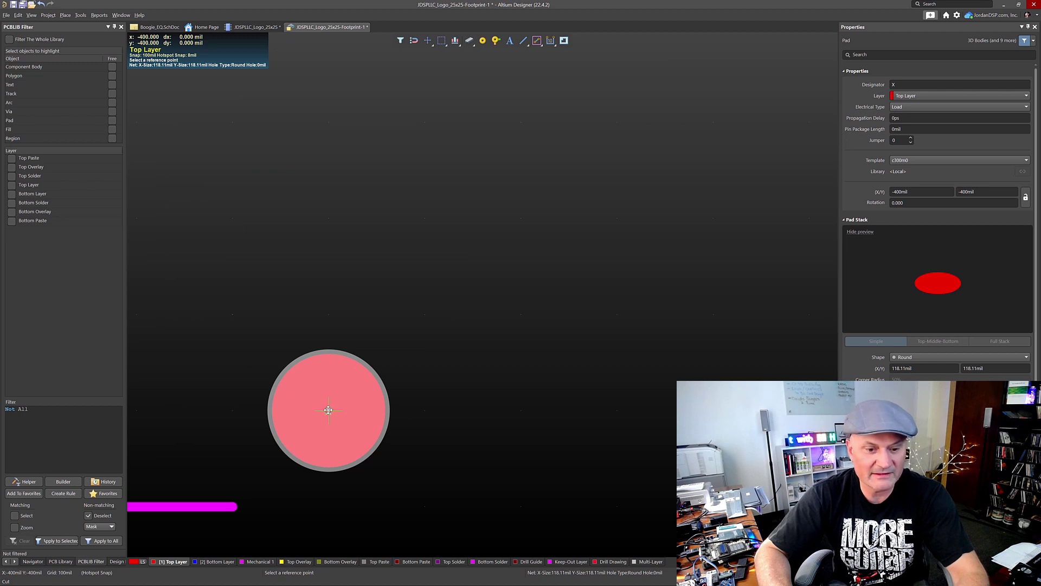
{"action": "left_click", "coordinate": [328, 410]}
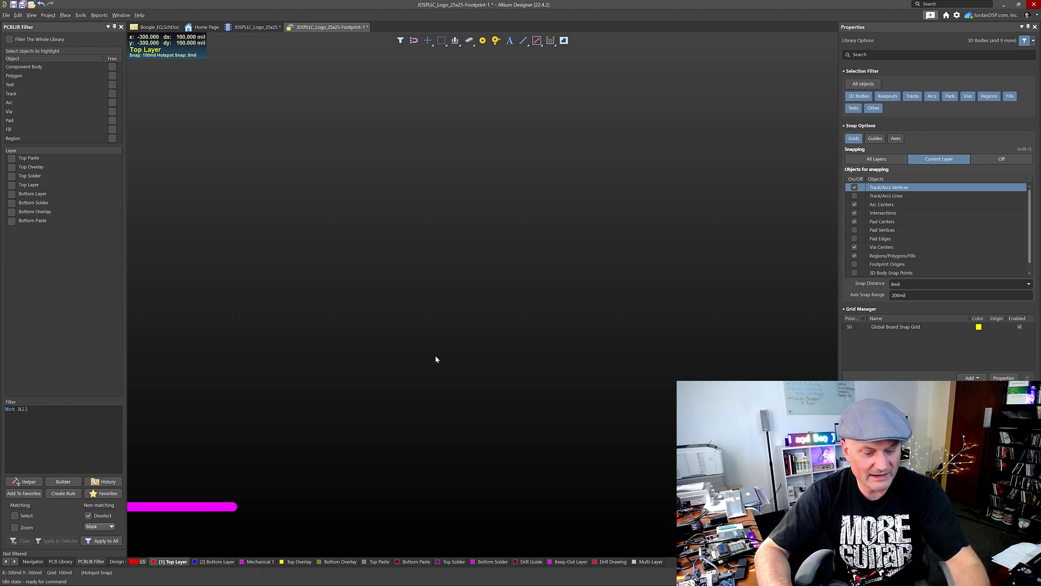
{"action": "scroll", "coordinate": [435, 356], "scroll_direction": "down", "scroll_amount": 2, "text": "ctrl"}
{"action": "scroll", "coordinate": [435, 359], "scroll_direction": "down", "scroll_amount": 2, "text": "ctrl"}
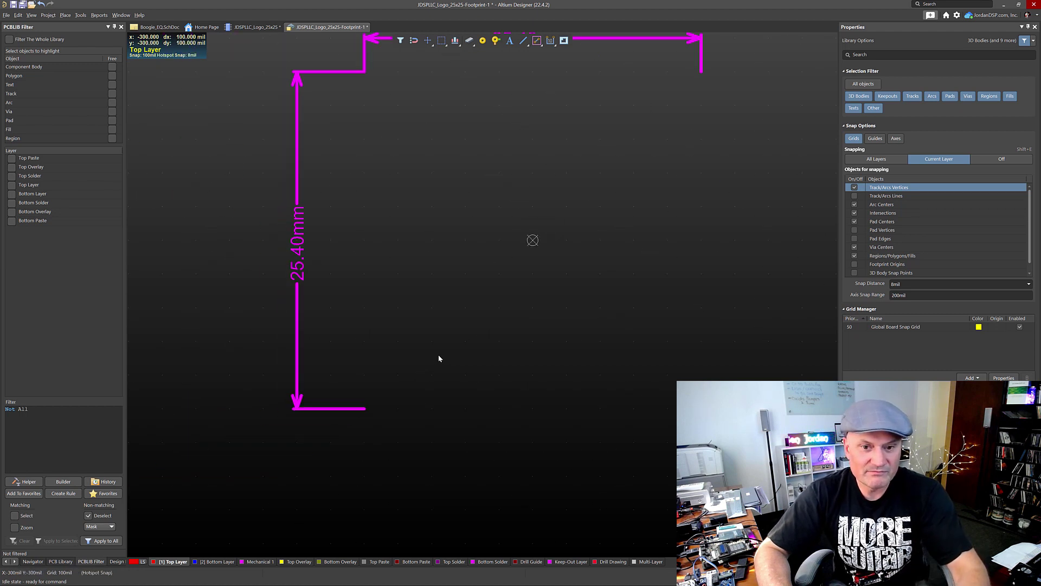
{"action": "scroll", "coordinate": [439, 358], "scroll_direction": "right", "scroll_amount": 1, "text": "shift"}
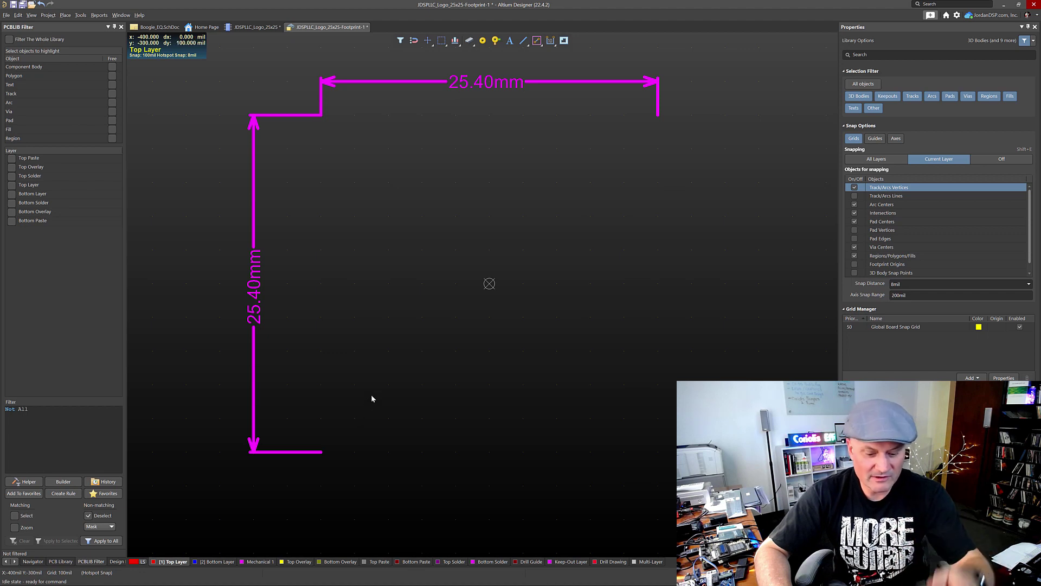
{"action": "key", "text": "g"}
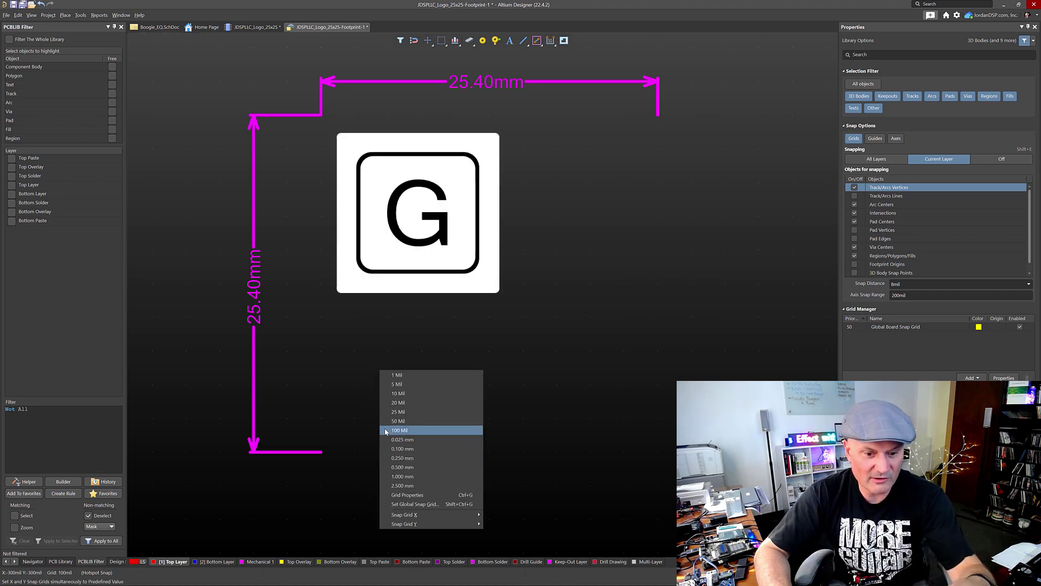
{"action": "key", "text": "Escape"}
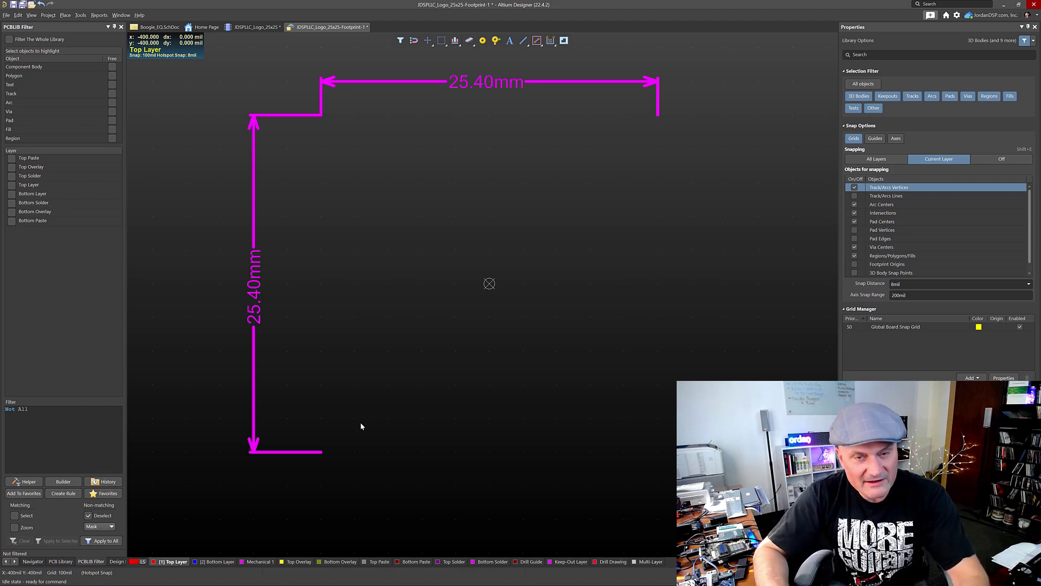
Step: Configure a Paste Array of 25 items at 200 mil X and Y spacing and confirm
{"action": "key", "text": "e"}
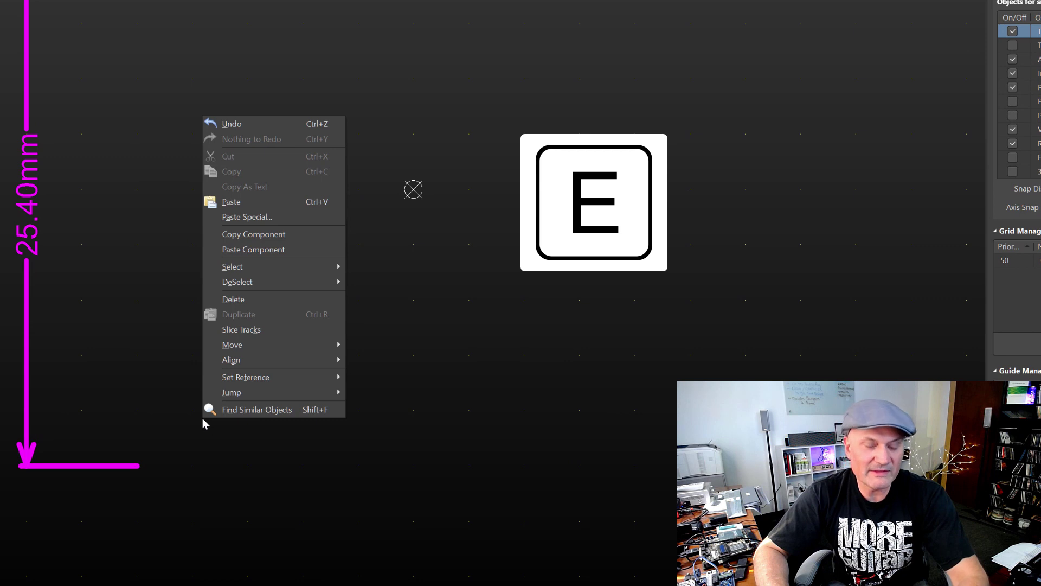
{"action": "key", "text": "a"}
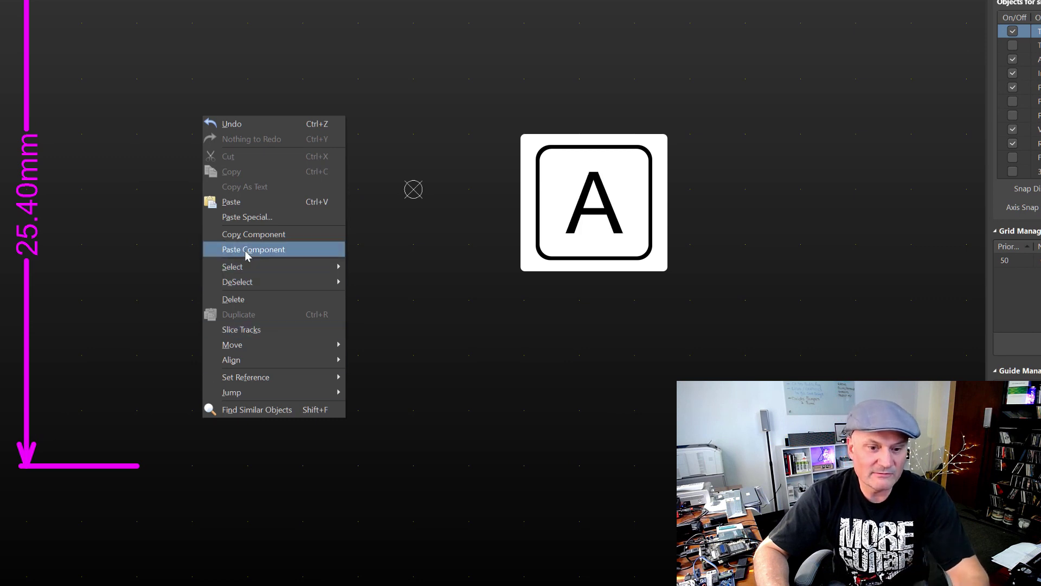
{"action": "left_click", "coordinate": [256, 219]}
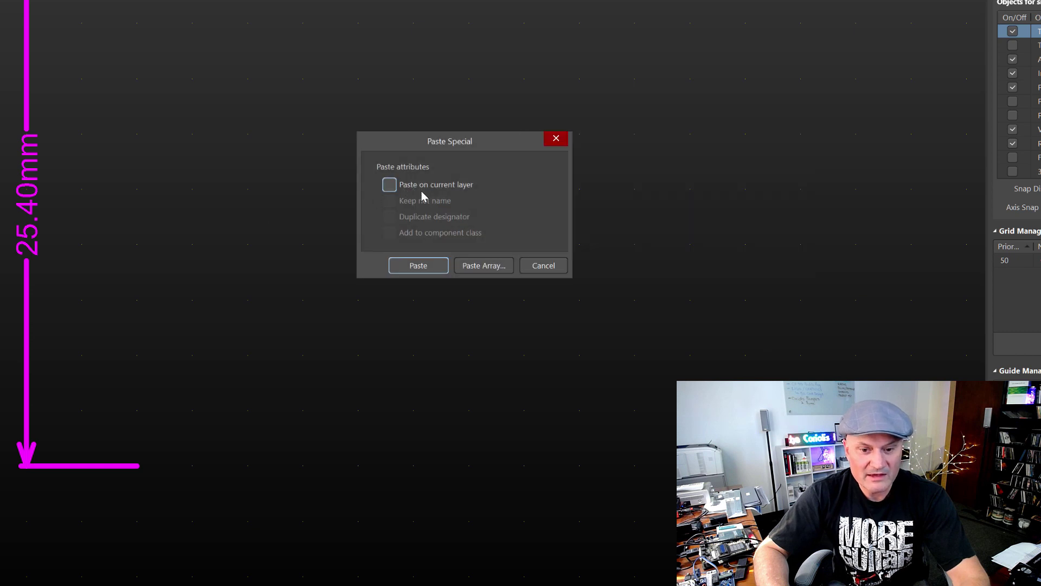
{"action": "left_click", "coordinate": [477, 267]}
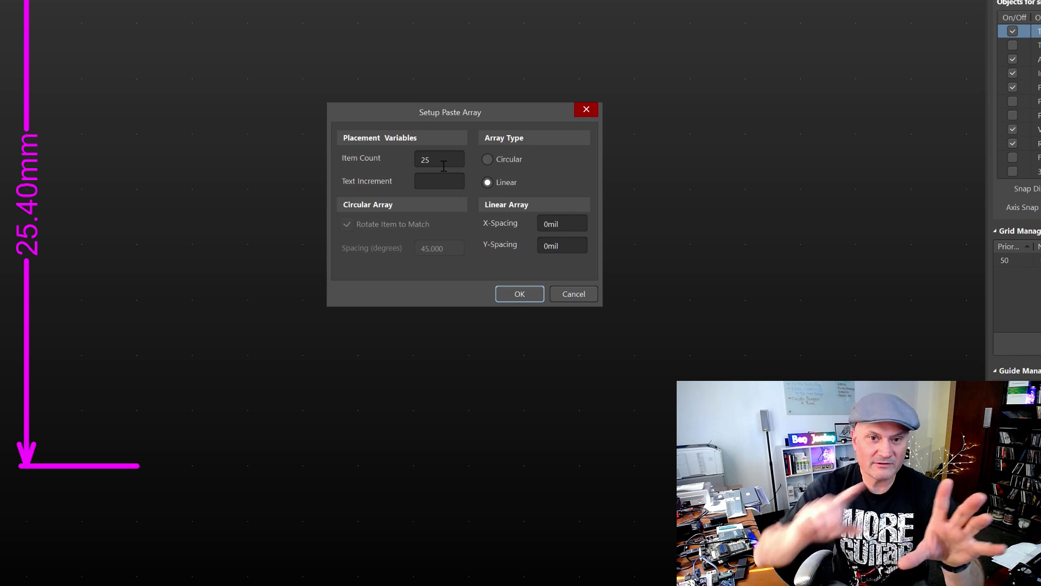
{"action": "left_click", "coordinate": [444, 182]}
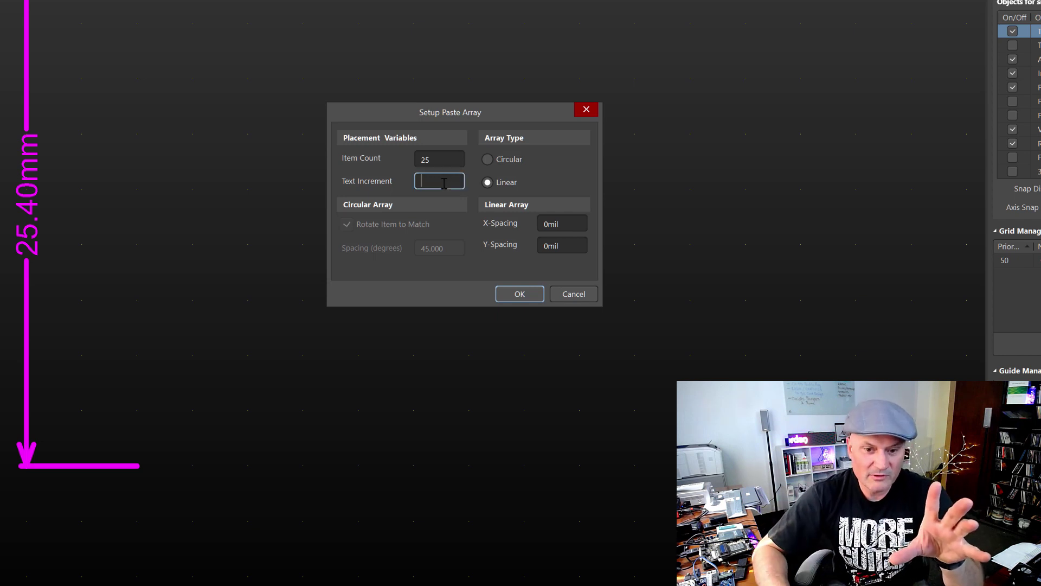
{"action": "left_click", "coordinate": [548, 224]}
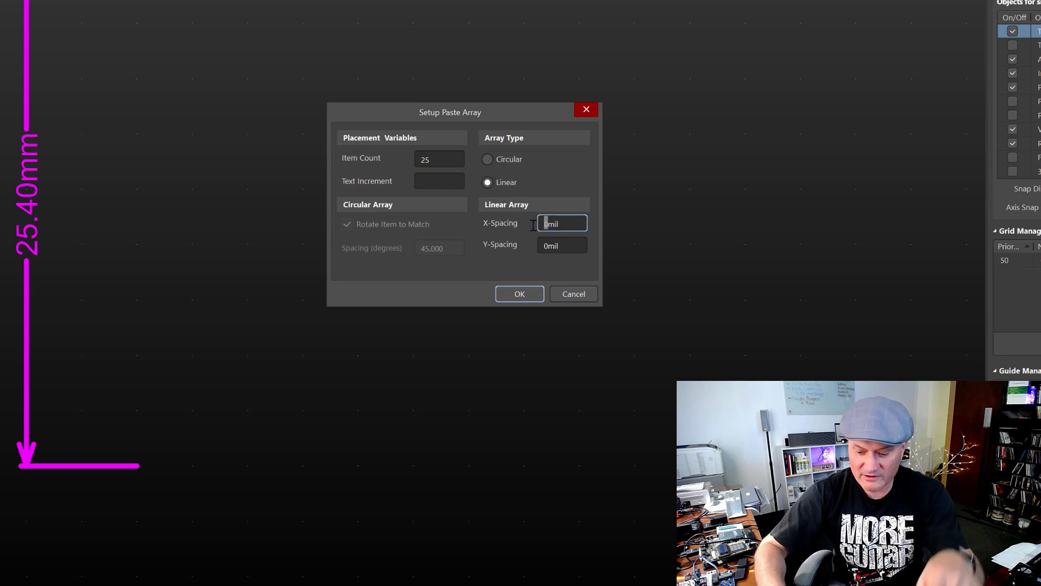
{"action": "type", "text": "200"}
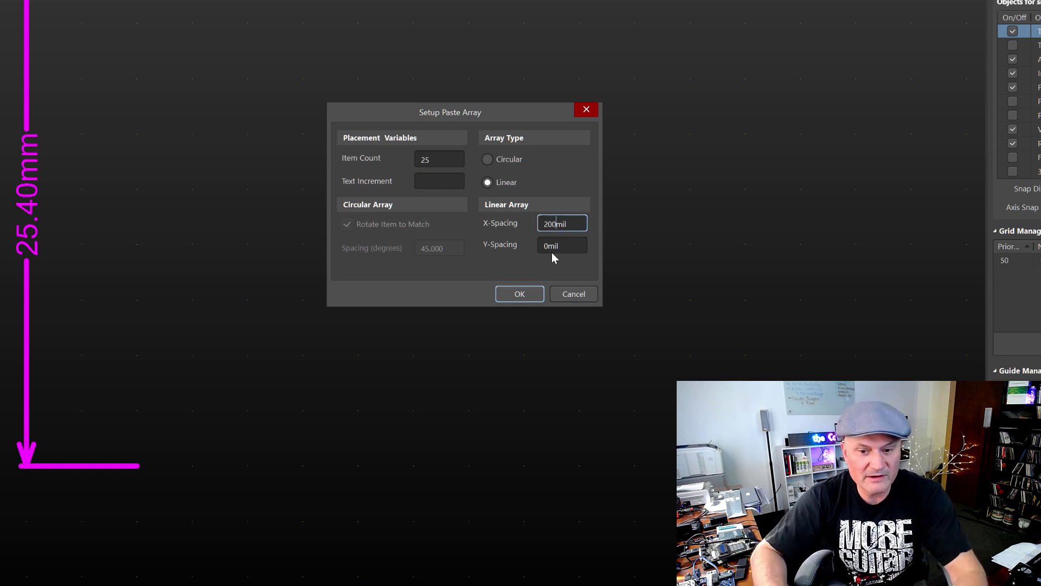
{"action": "left_click_drag", "start_coordinate": [548, 246], "coordinate": [534, 247]}
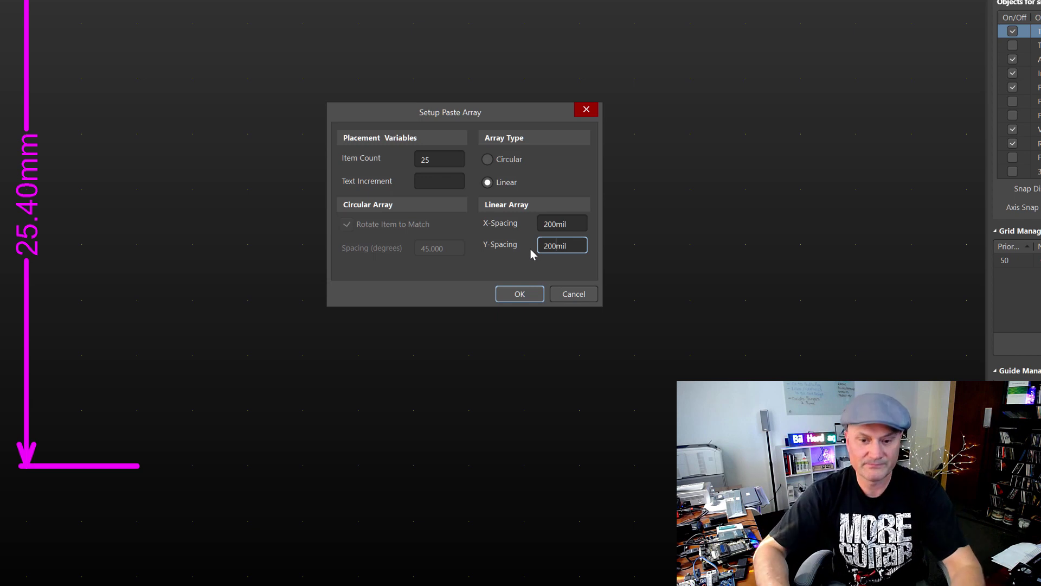
{"action": "left_click", "coordinate": [519, 294]}
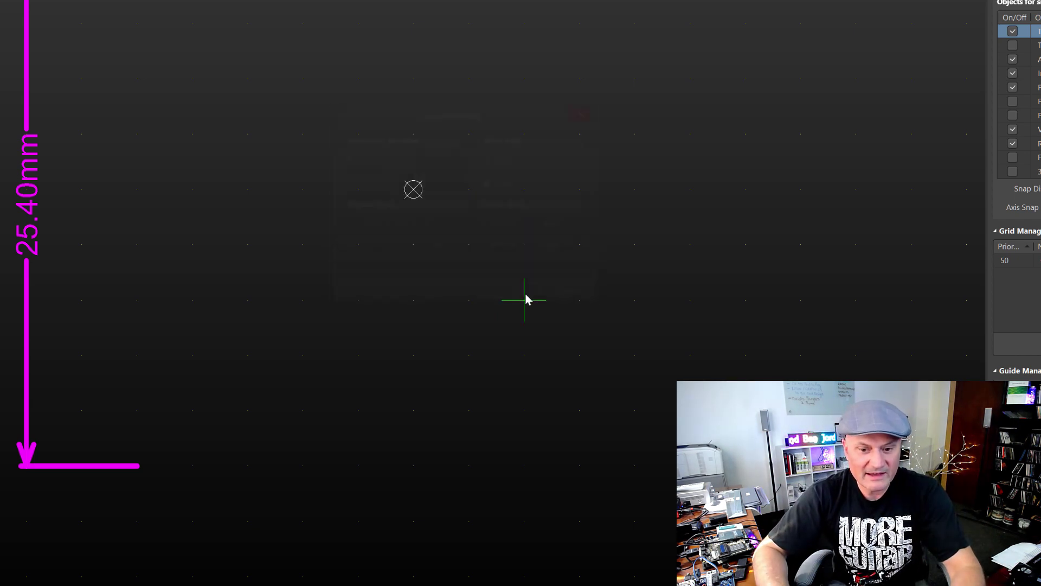
{"action": "left_click", "coordinate": [193, 411]}
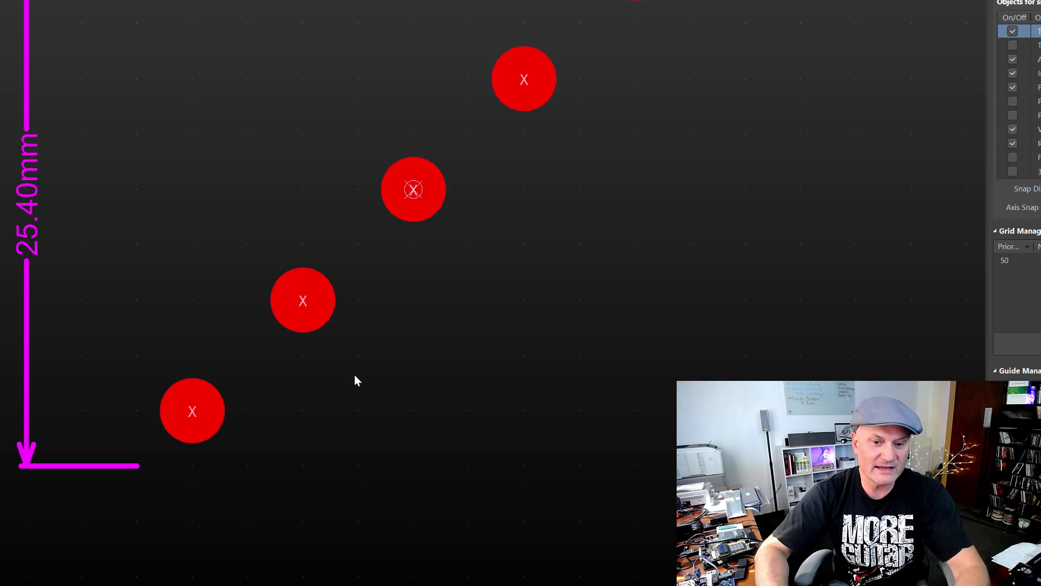
{"action": "scroll", "coordinate": [355, 380], "scroll_direction": "down", "scroll_amount": 2, "text": "ctrl"}
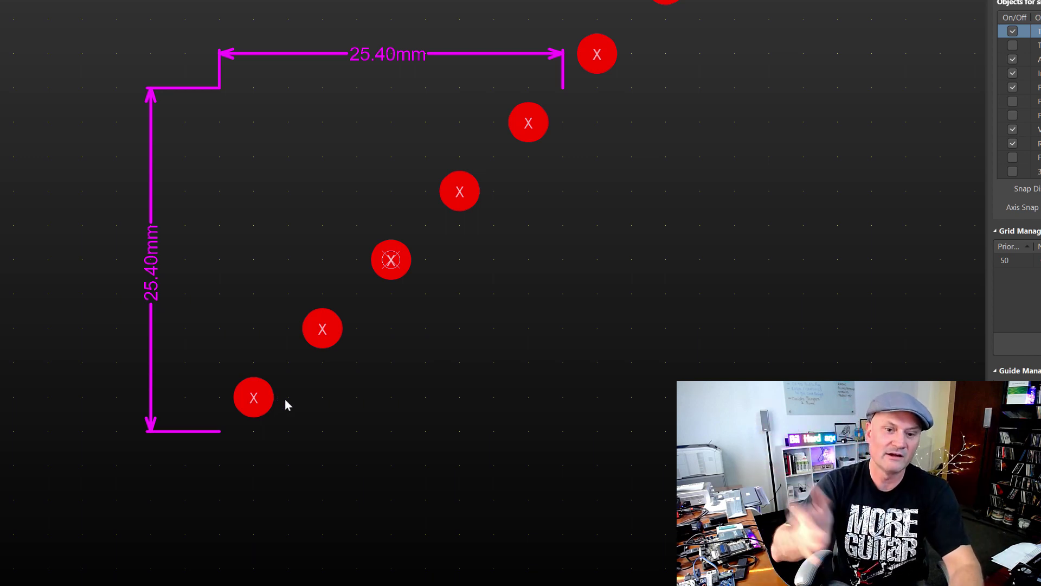
{"action": "key", "text": "ctrl+z"}
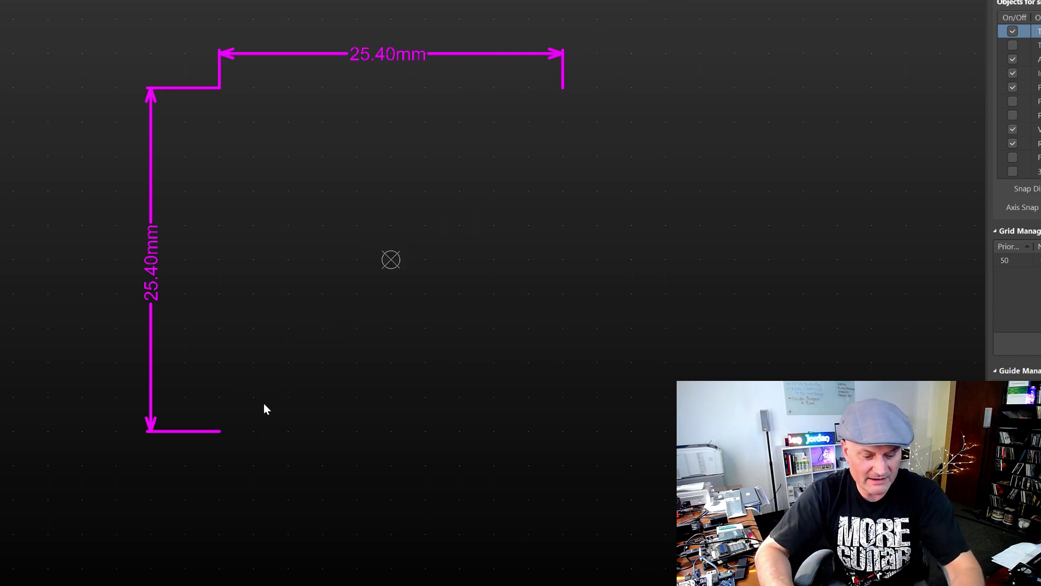
Step: Open Paste Array, keep it Linear, and set Y-Spacing to 0 mil
{"action": "key", "text": "e"}
{"action": "key", "text": "a"}
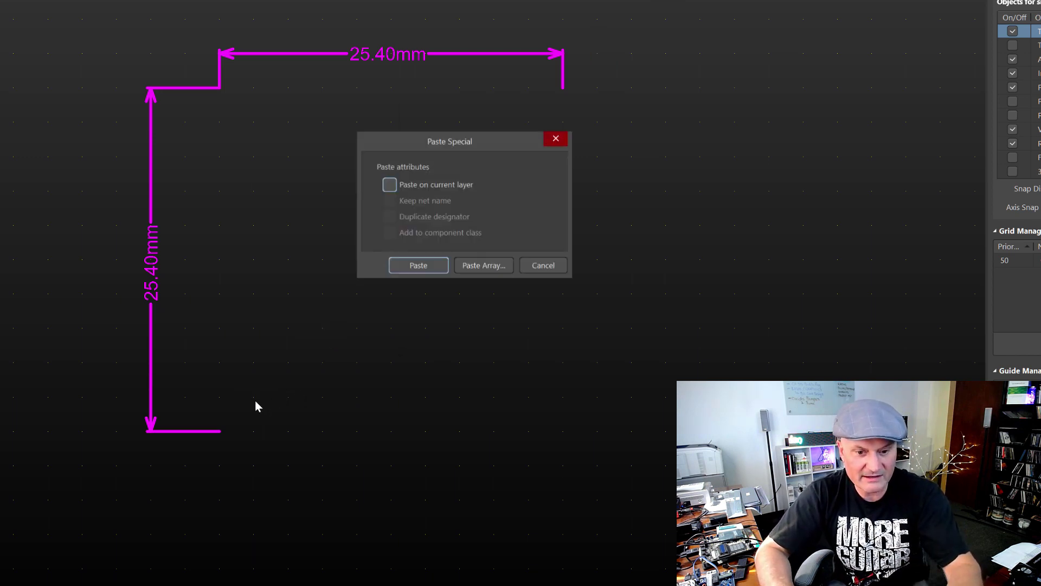
{"action": "left_click", "coordinate": [483, 266]}
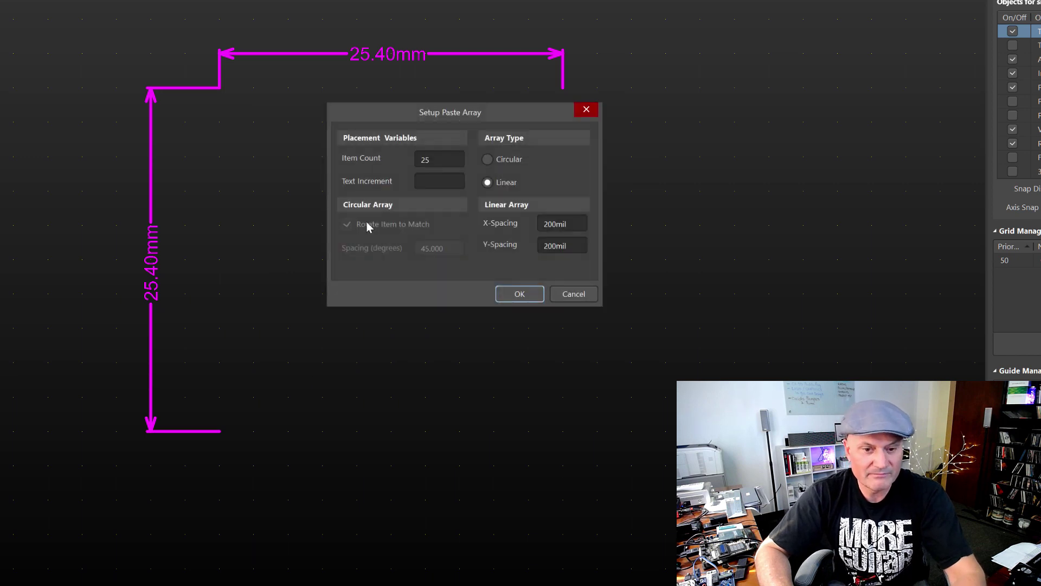
{"action": "left_click", "coordinate": [504, 168]}
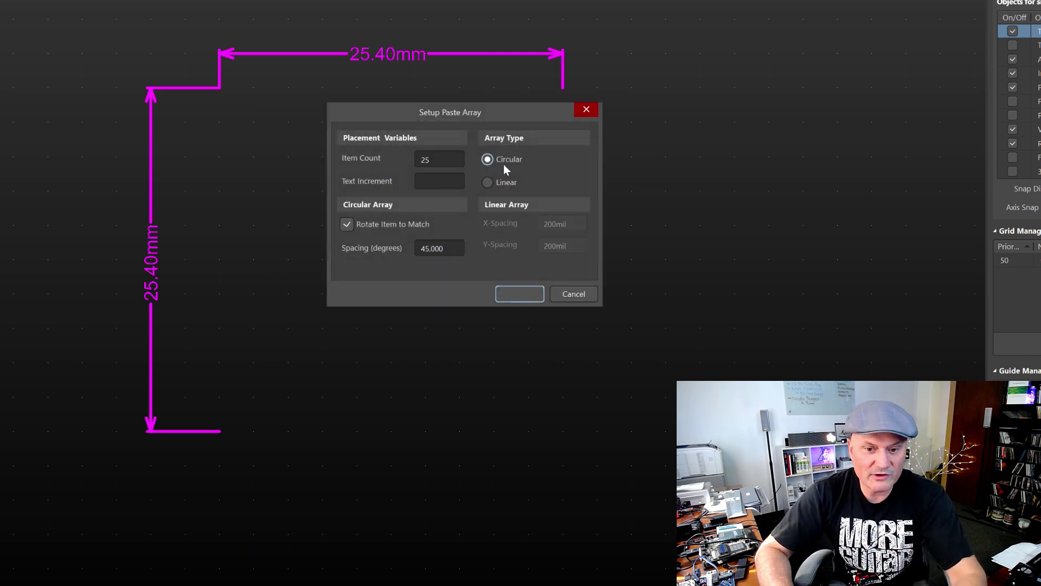
{"action": "double_click", "coordinate": [442, 250]}
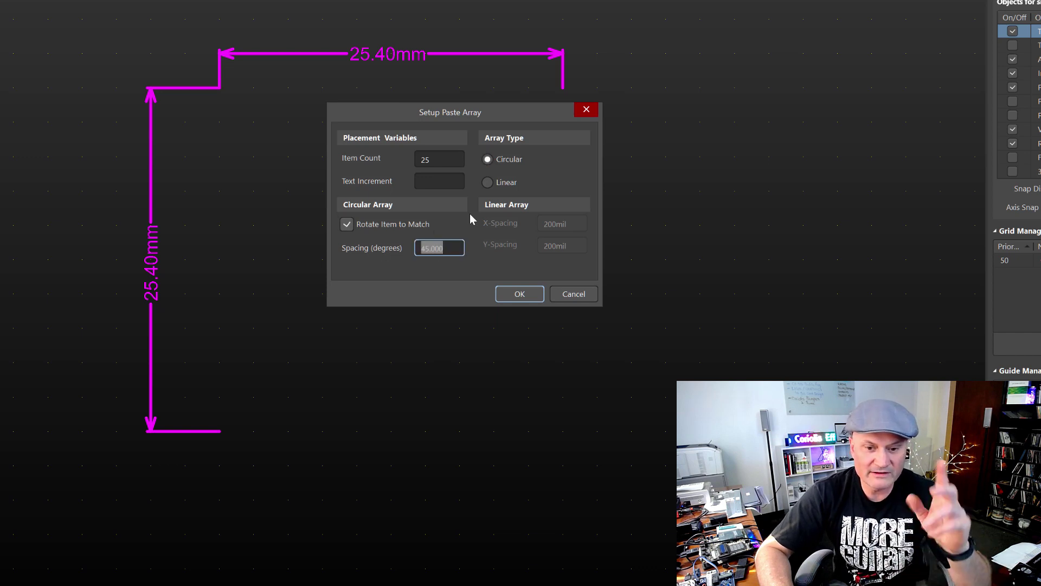
{"action": "left_click", "coordinate": [506, 185]}
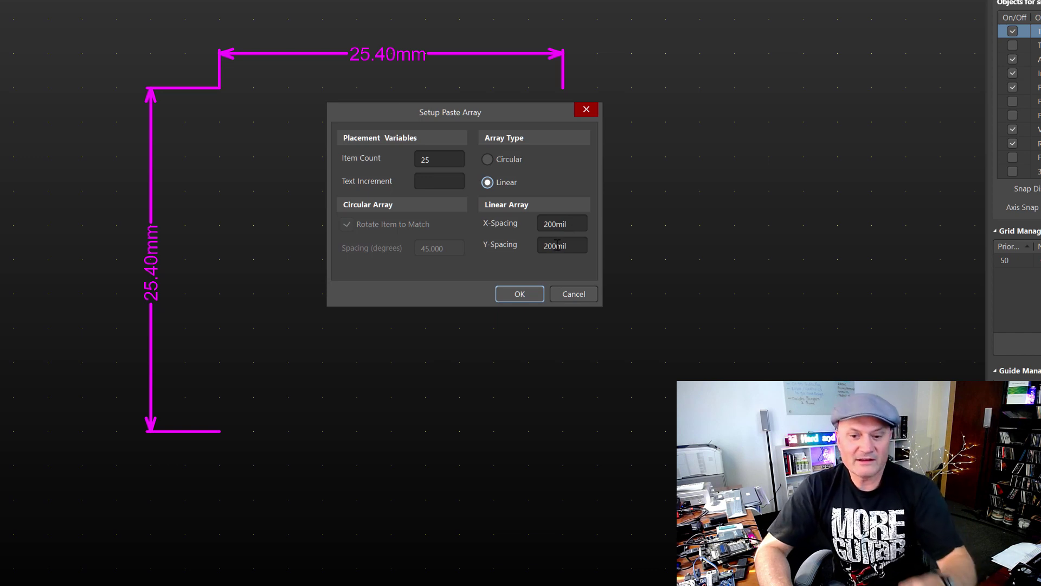
{"action": "left_click_drag", "start_coordinate": [557, 245], "coordinate": [533, 245]}
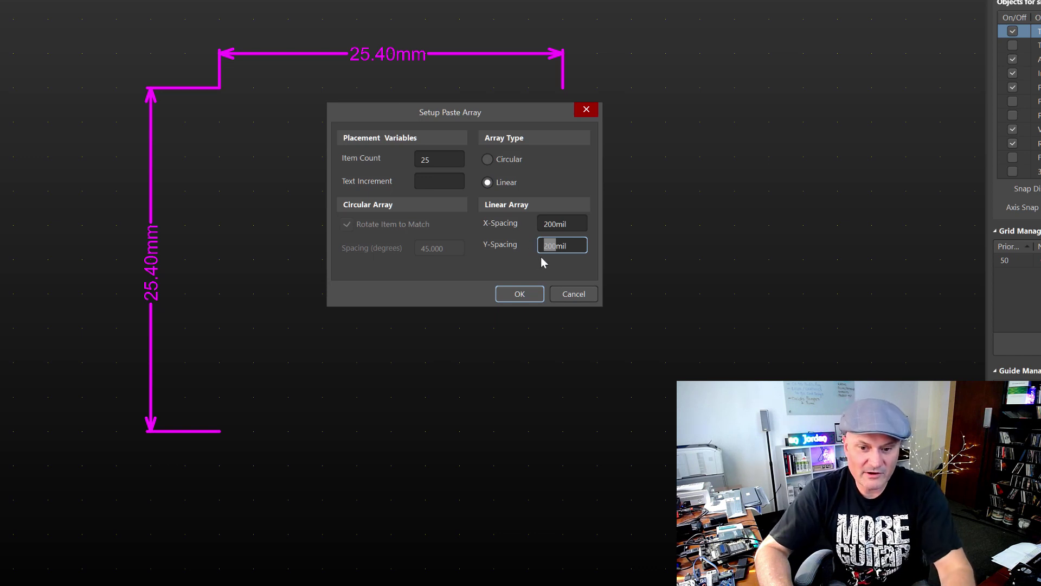
{"action": "type", "text": "0"}
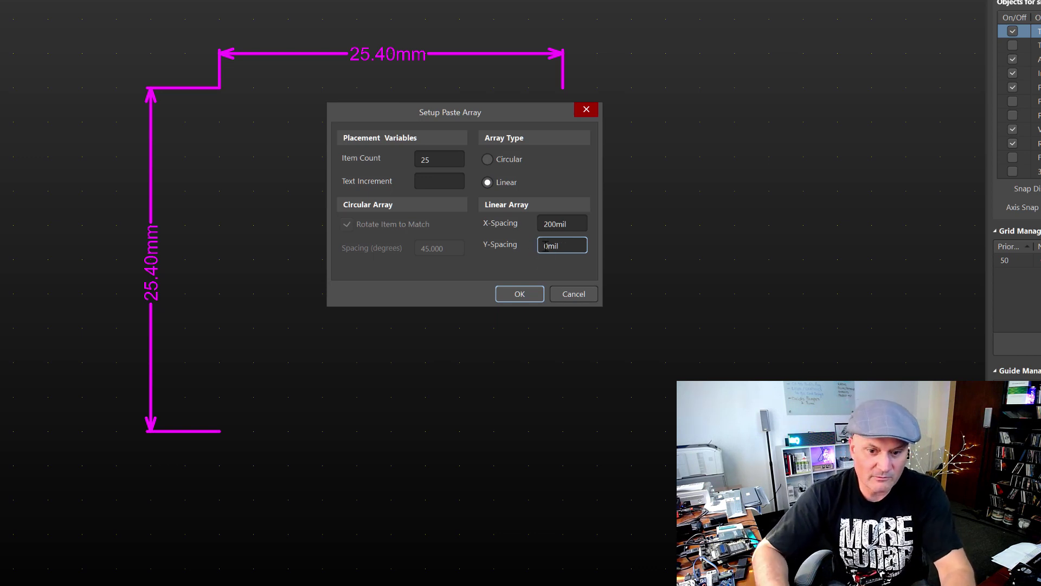
Step: Set Item Count to 5, place the row along the bottom, and select it
{"action": "left_click_drag", "start_coordinate": [433, 161], "coordinate": [374, 161]}
{"action": "type", "text": "5"}
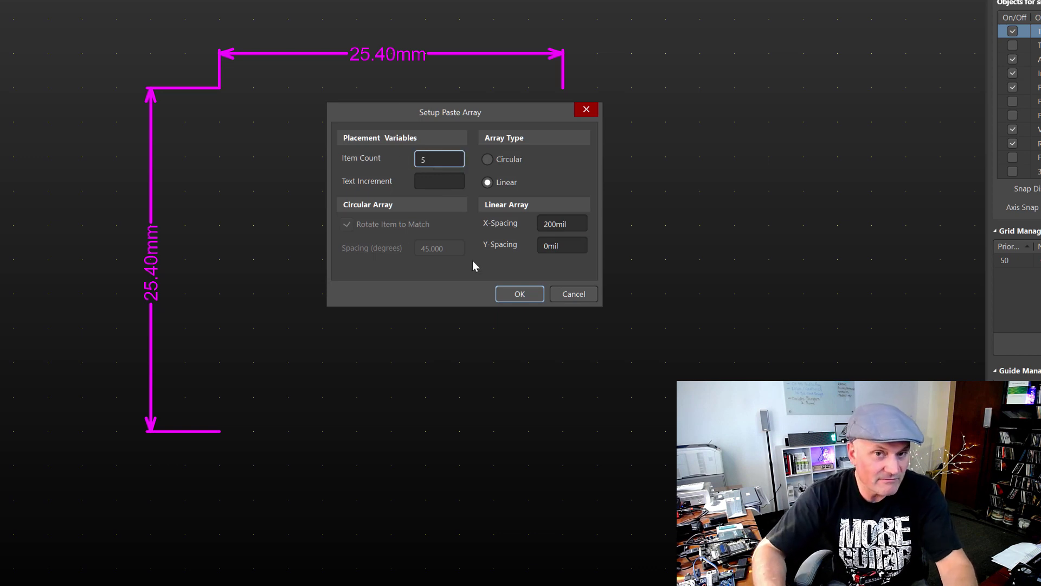
{"action": "left_click", "coordinate": [516, 294]}
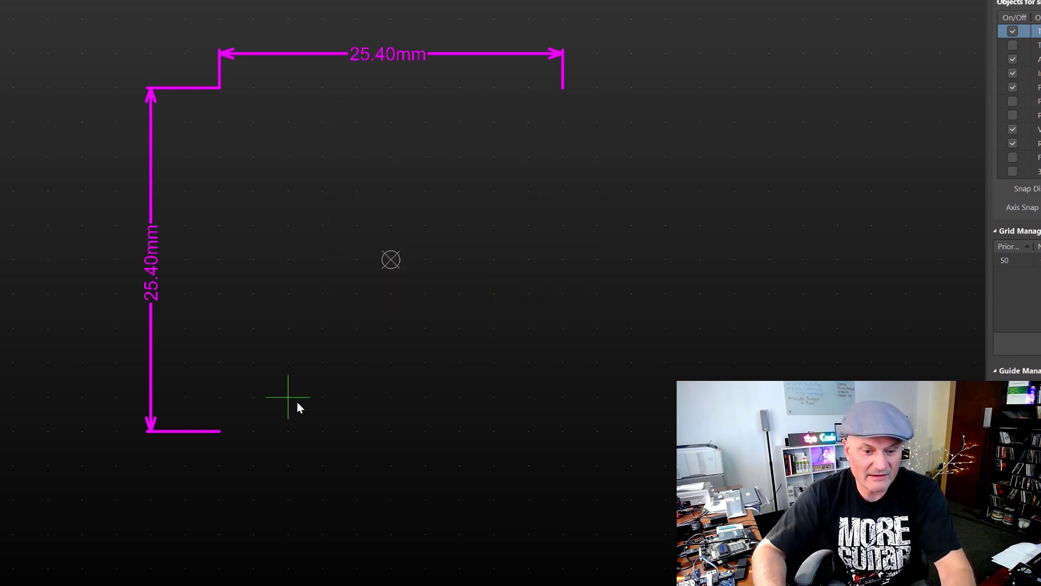
{"action": "left_click", "coordinate": [253, 397]}
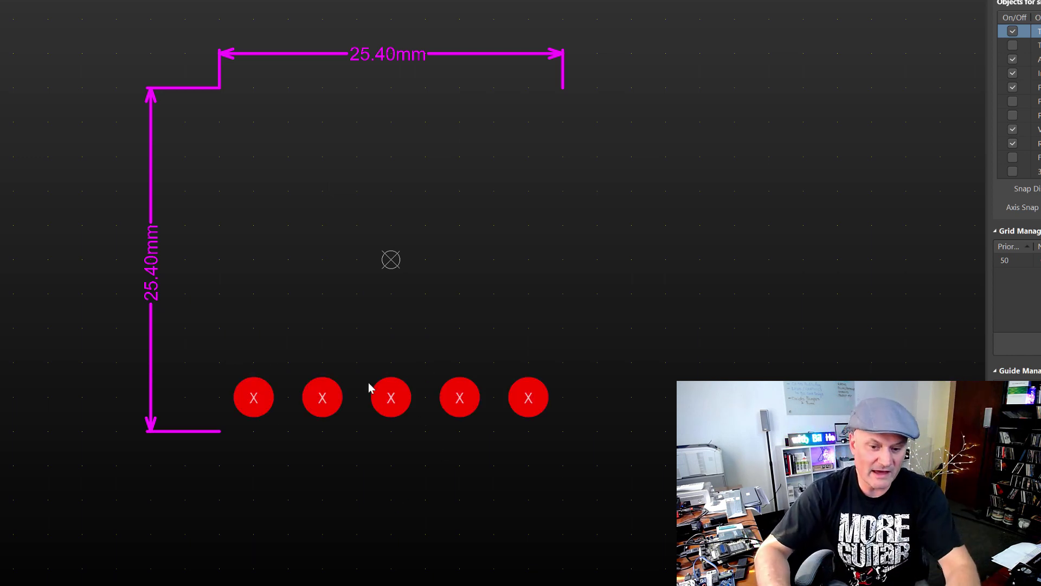
{"action": "left_click_drag", "start_coordinate": [553, 356], "coordinate": [232, 432]}
Step: Cut the row and paste it as stacked copies with 0 mil X and 200 mil Y spacing
{"action": "key", "text": "ctrl+x"}
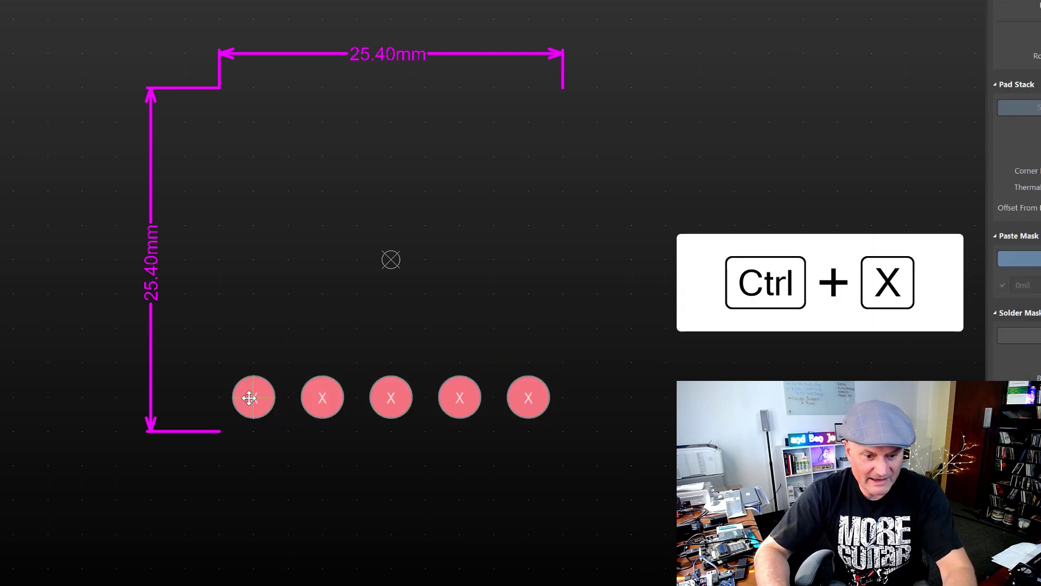
{"action": "left_click", "coordinate": [252, 400]}
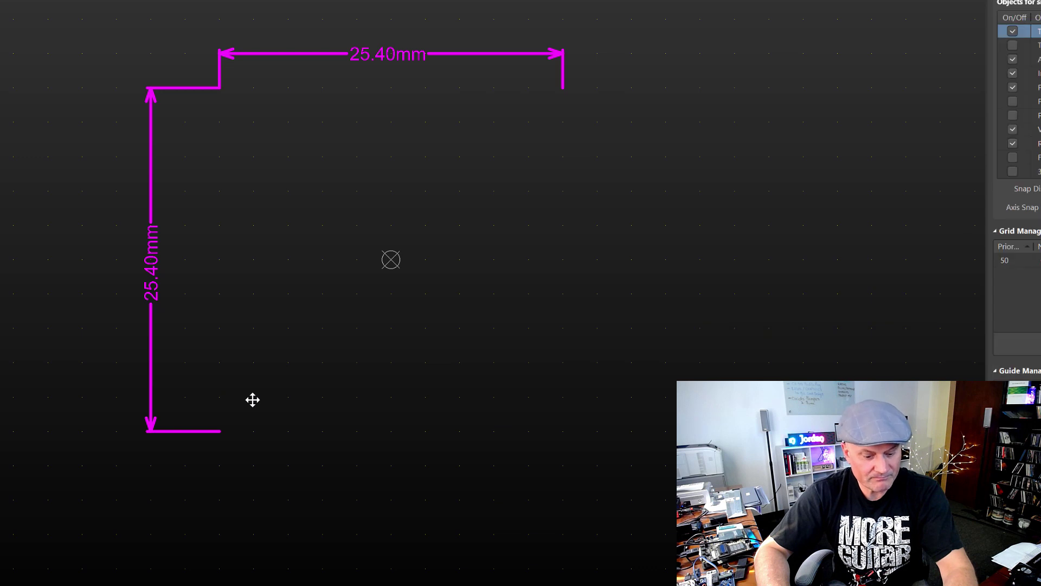
{"action": "key", "text": "e"}
{"action": "key", "text": "a"}
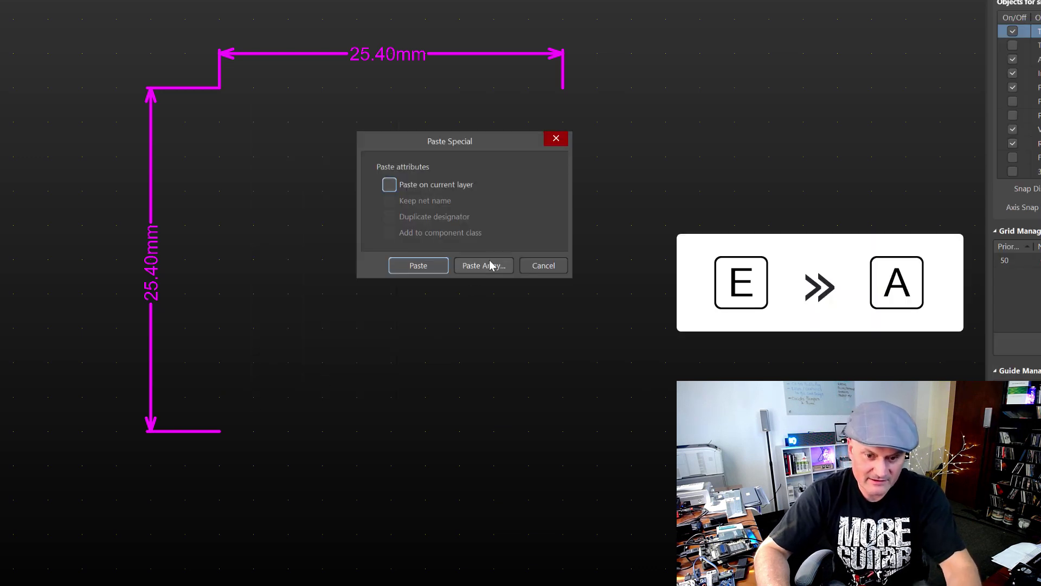
{"action": "left_click", "coordinate": [485, 266]}
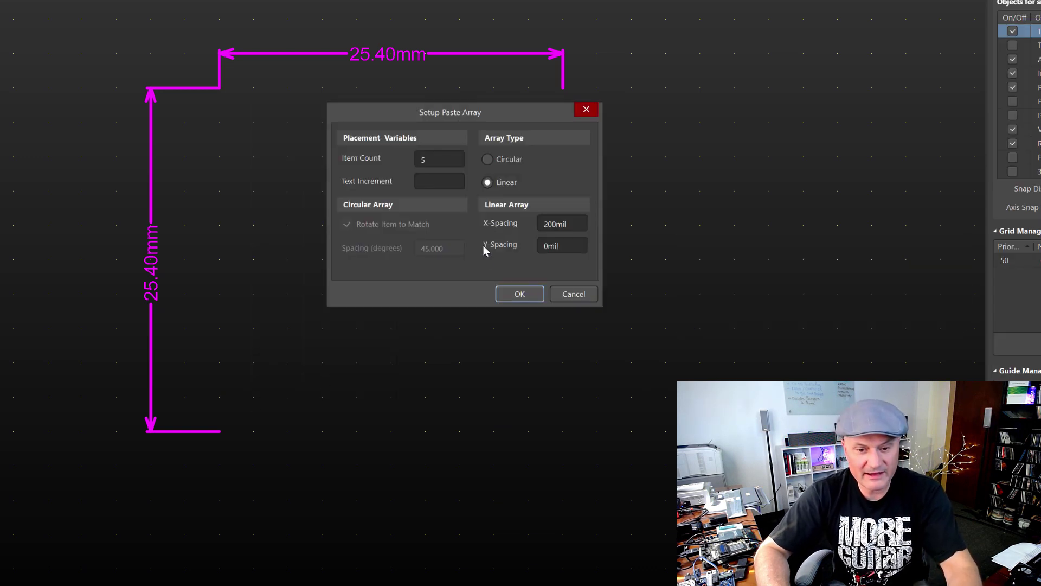
{"action": "left_click", "coordinate": [551, 221]}
{"action": "key", "text": "Delete"}
{"action": "double_click", "coordinate": [546, 251]}
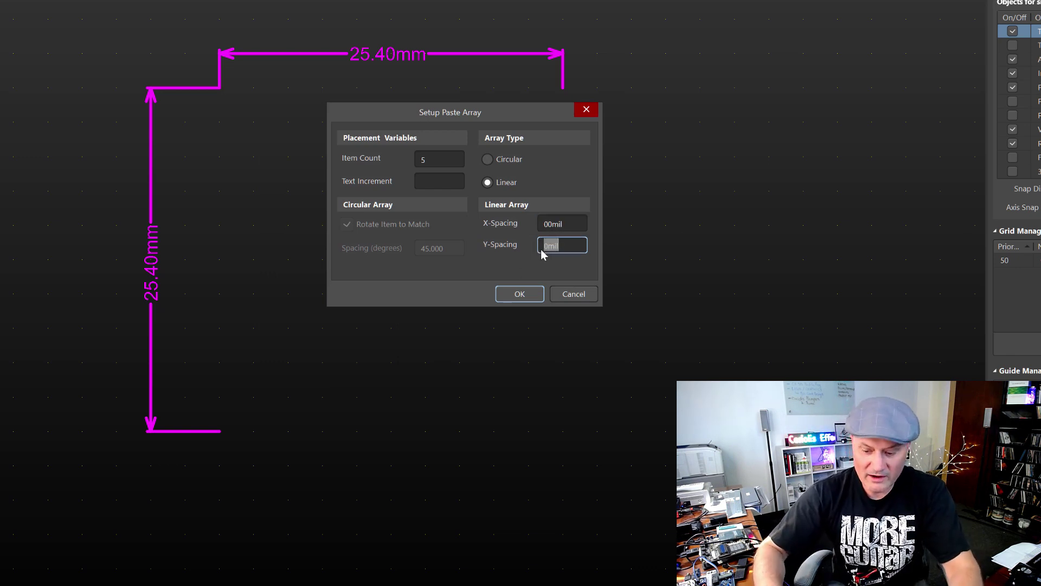
{"action": "type", "text": "200"}
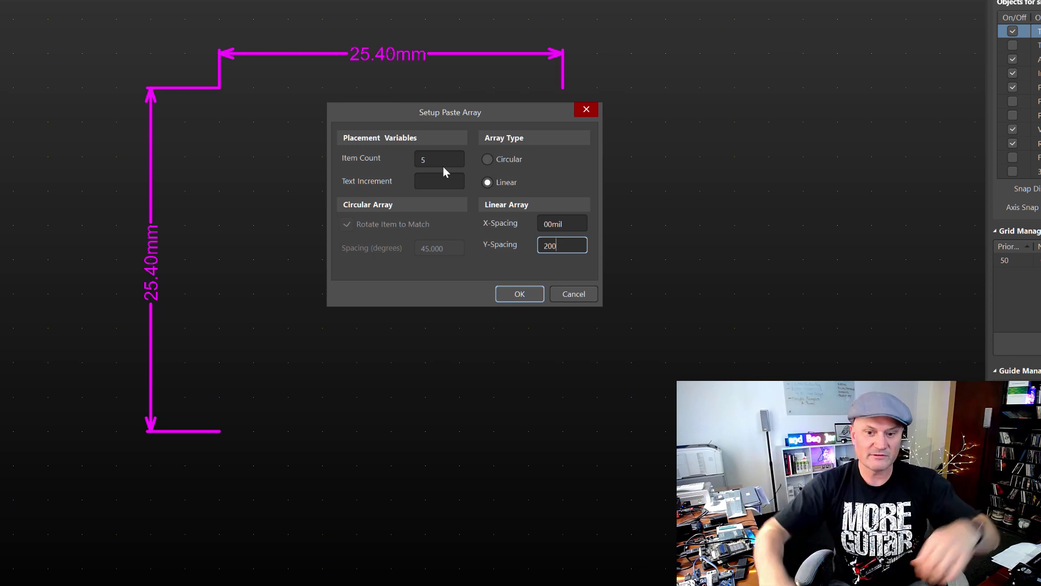
{"action": "left_click", "coordinate": [512, 299]}
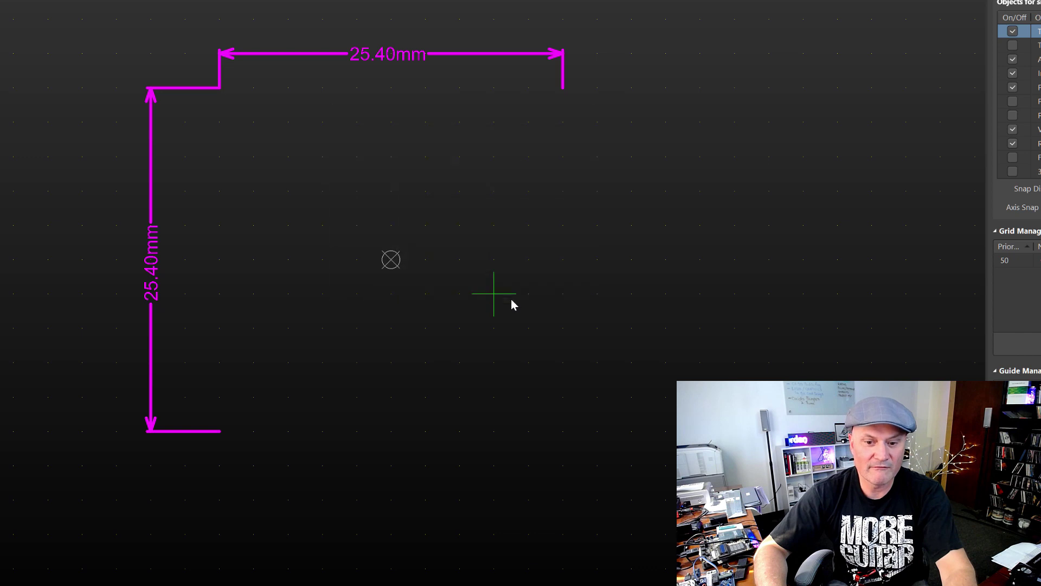
{"action": "left_click", "coordinate": [268, 402]}
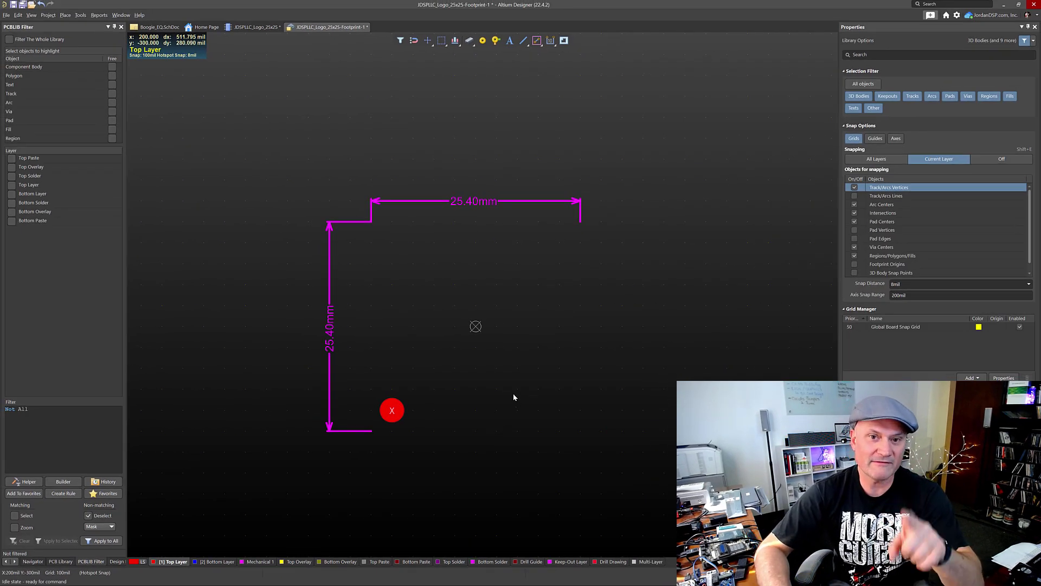
Step: Cut the corner pad to the clipboard with its centre as the reference point
{"action": "left_click", "coordinate": [392, 411]}
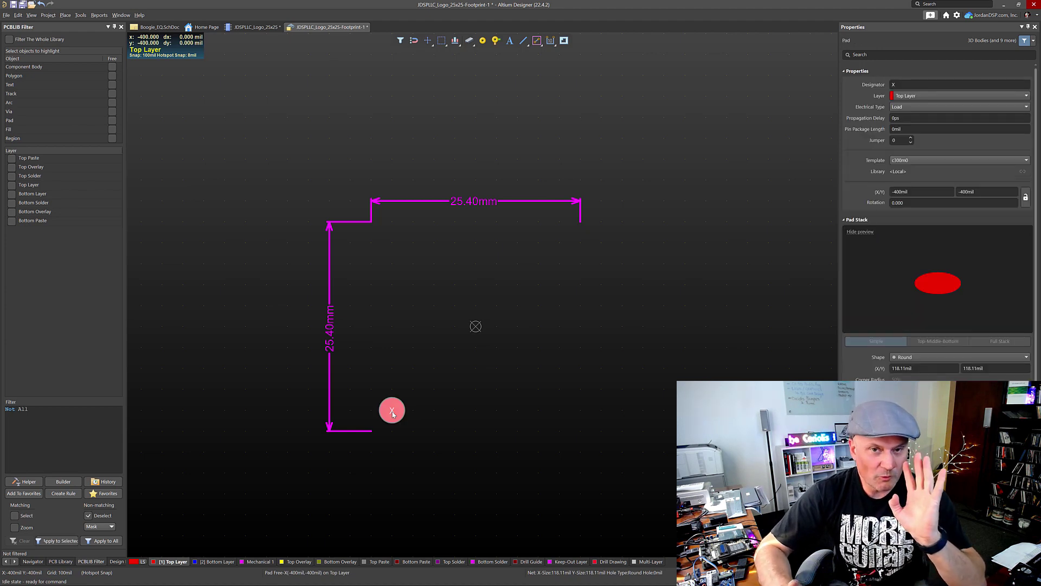
{"action": "key", "text": "ctrl+x"}
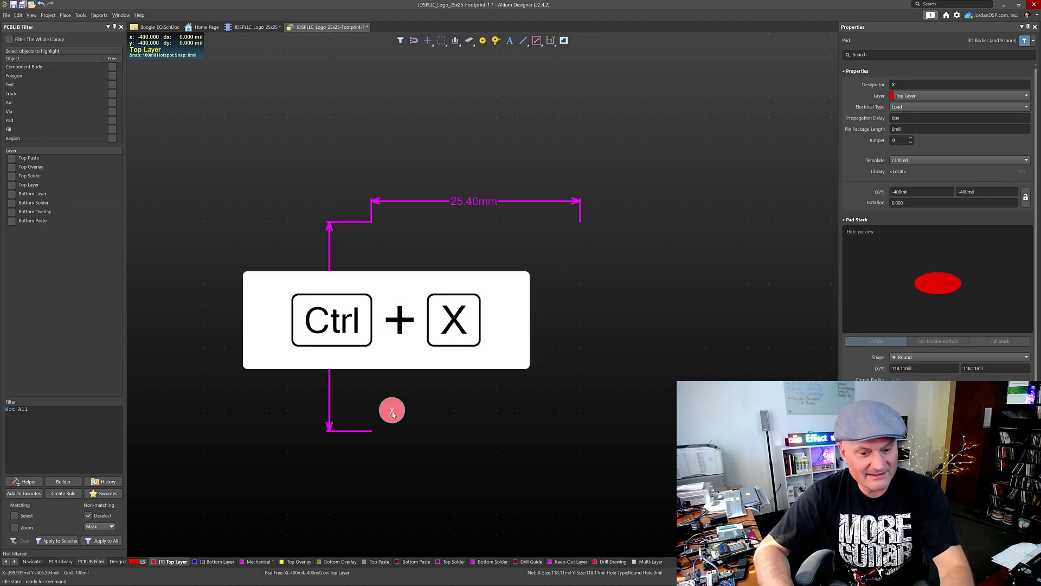
{"action": "left_click", "coordinate": [392, 411]}
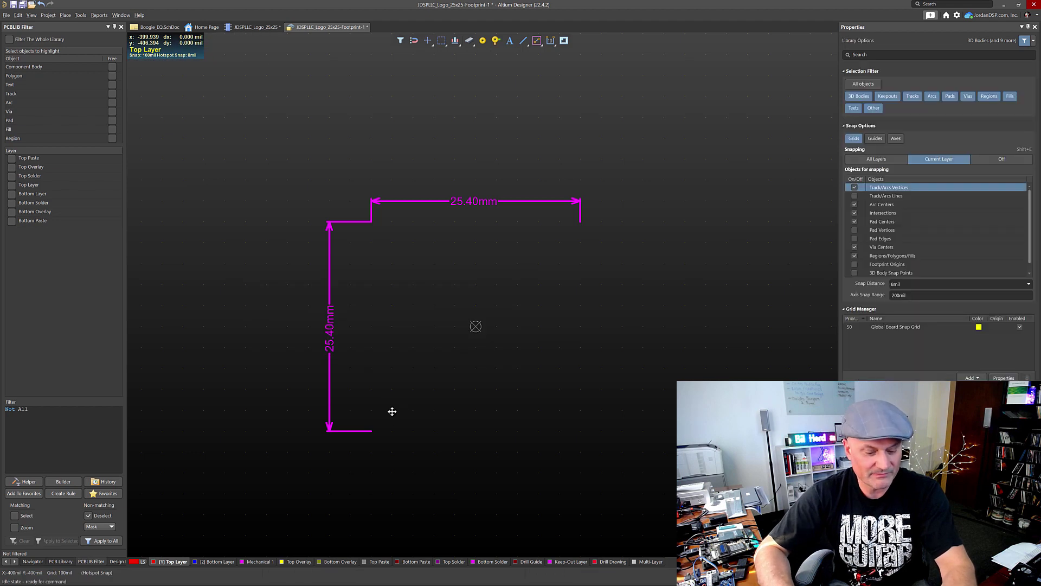
Step: Configure Paste Array with Item Count 25 and 0 mil Y-Spacing, then confirm
{"action": "key", "text": "e"}
{"action": "key", "text": "a"}
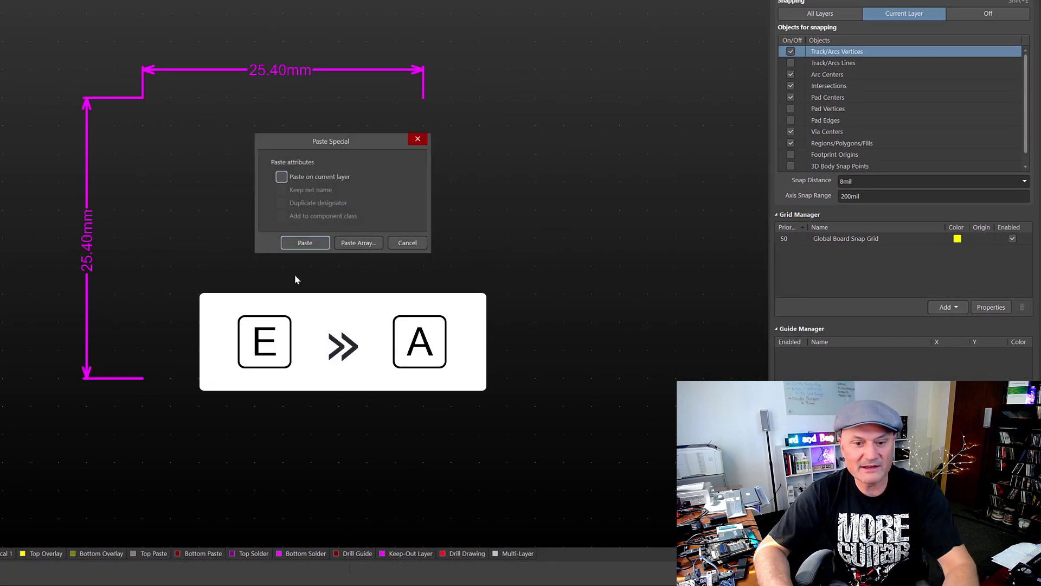
{"action": "left_click", "coordinate": [353, 245]}
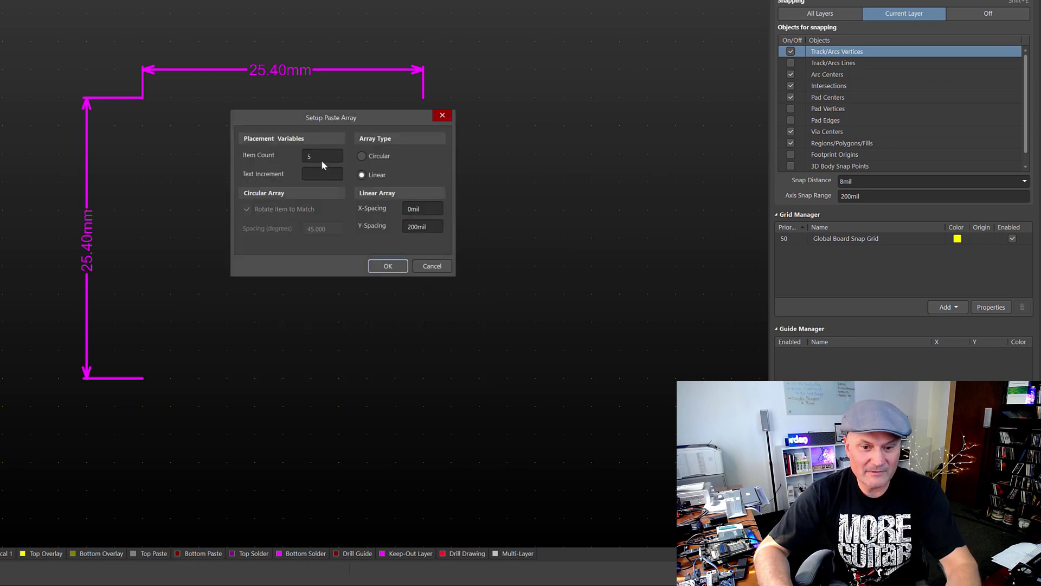
{"action": "key", "text": "BackSpace"}
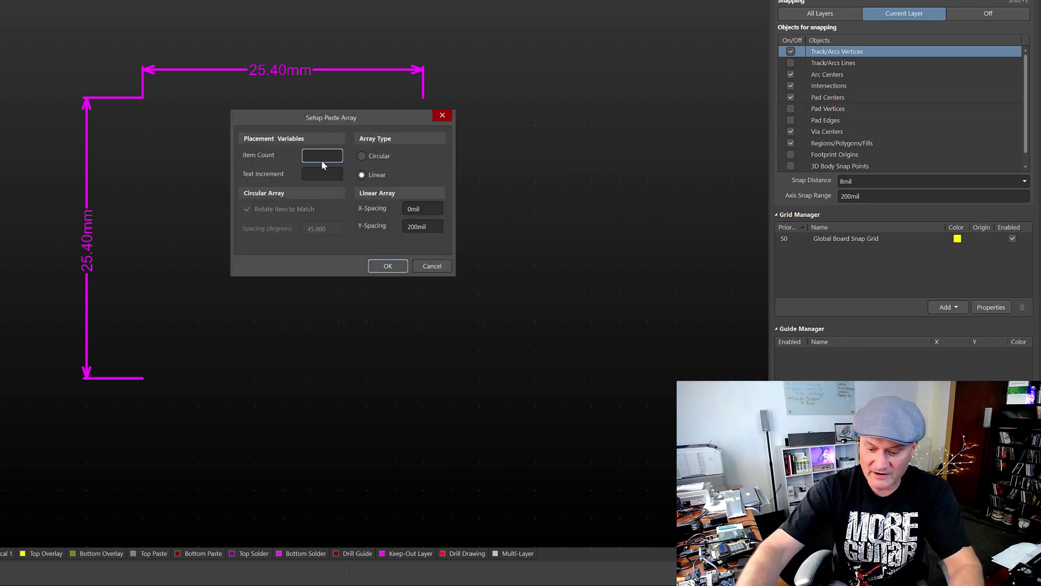
{"action": "type", "text": "25"}
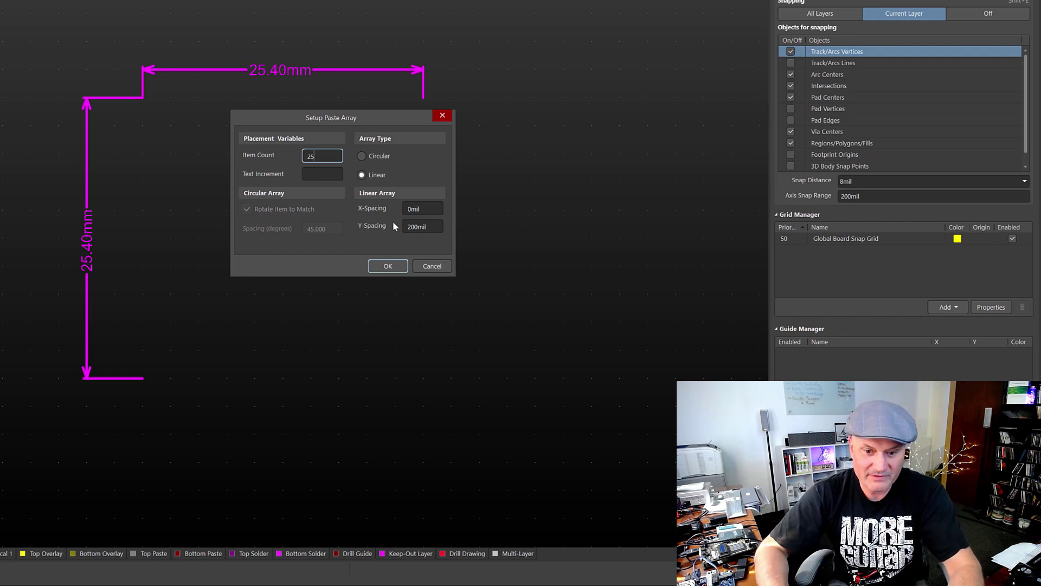
{"action": "left_click_drag", "start_coordinate": [412, 230], "coordinate": [389, 231]}
{"action": "key", "text": "BackSpace"}
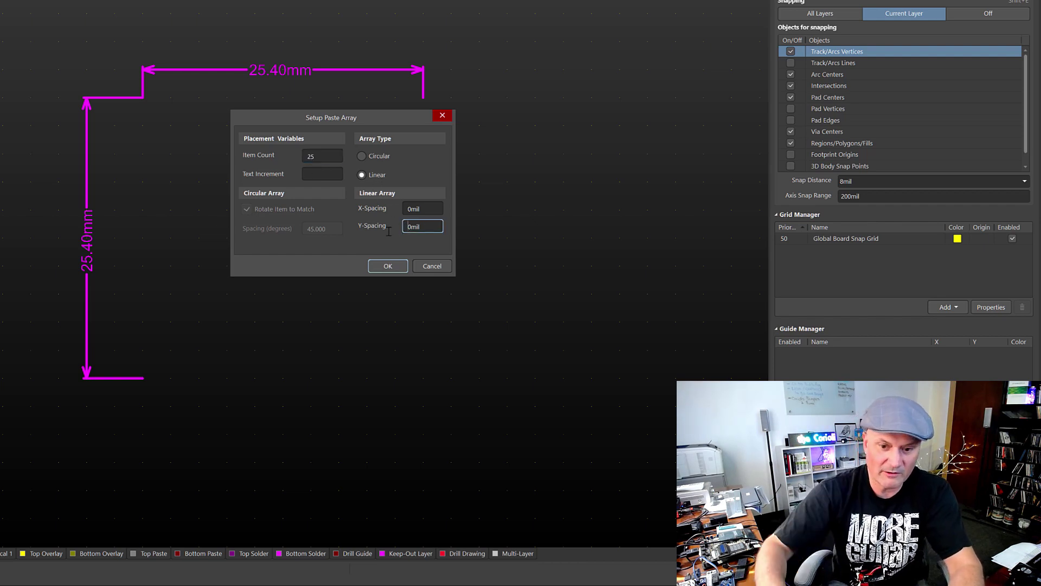
{"action": "left_click", "coordinate": [390, 269]}
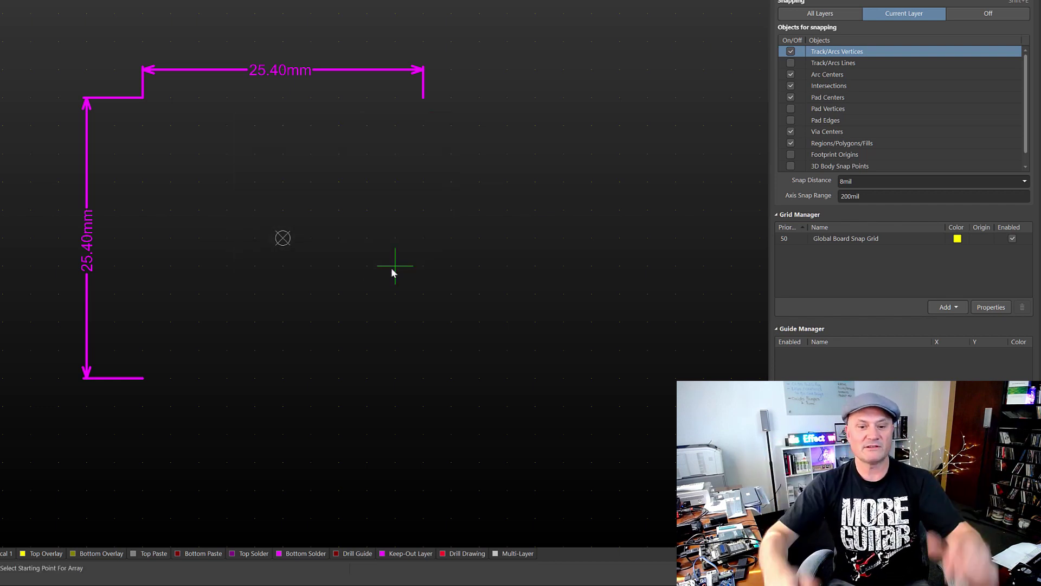
Step: Place the 25-pad array near the outline's lower-left corner and box-select the stacked pads
{"action": "left_click", "coordinate": [181, 353]}
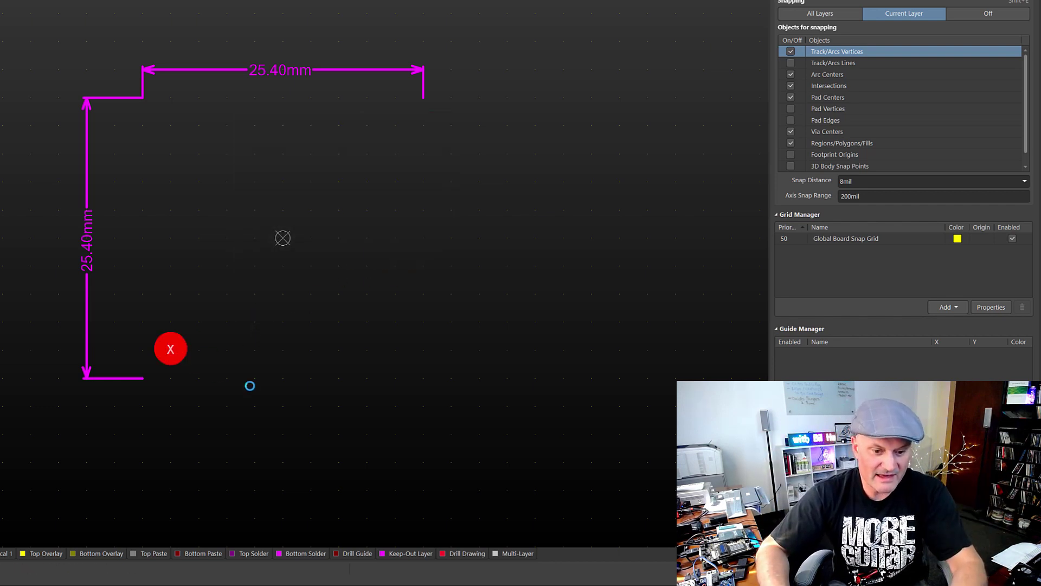
{"action": "left_click", "coordinate": [179, 359]}
{"action": "left_click", "coordinate": [199, 331]}
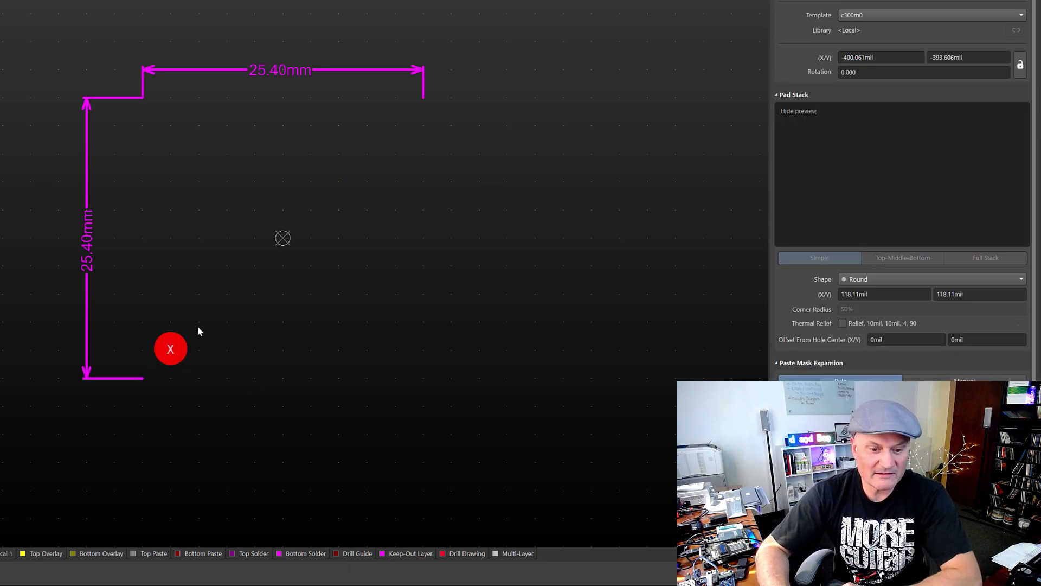
{"action": "left_click_drag", "start_coordinate": [198, 327], "coordinate": [147, 372]}
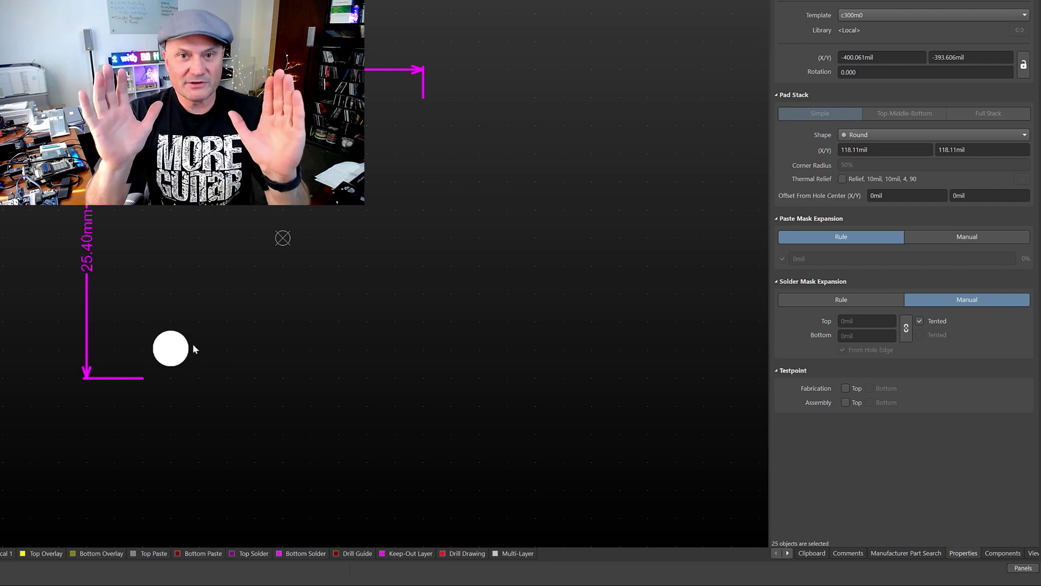
{"action": "key", "text": "shift+F12"}
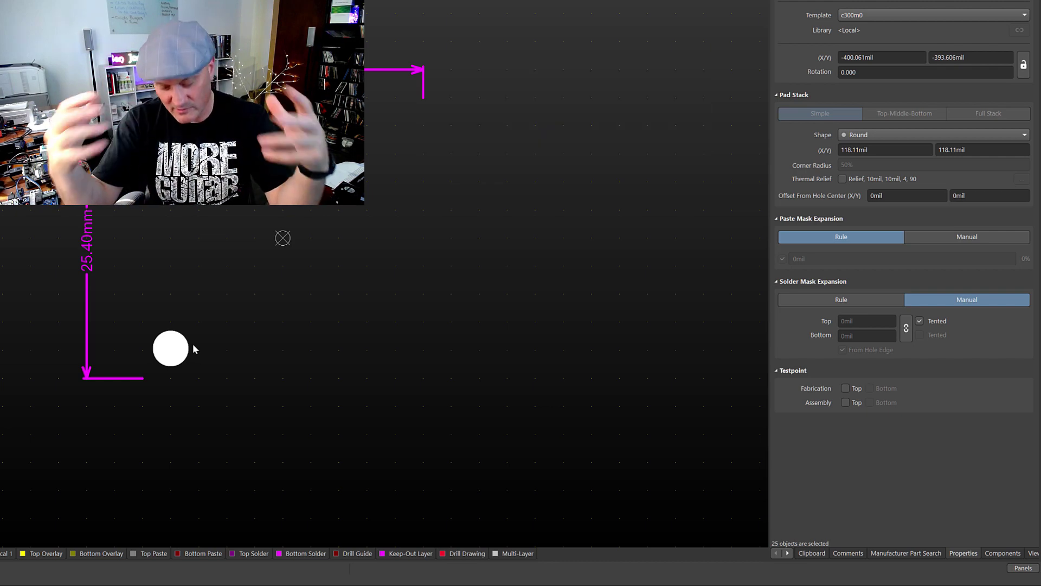
{"action": "key", "text": "shift+F12"}
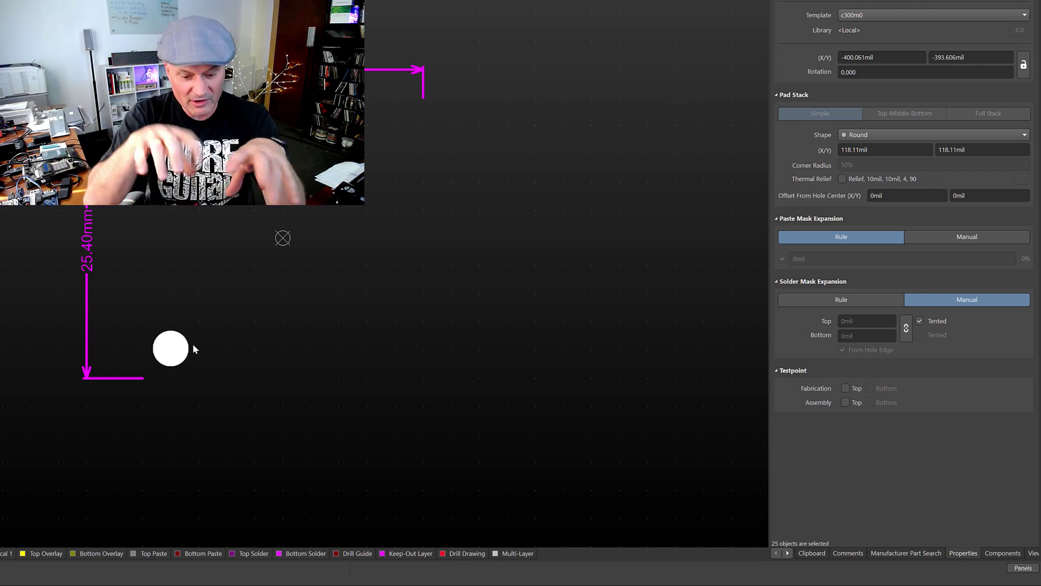
{"action": "key", "text": "shift+F12"}
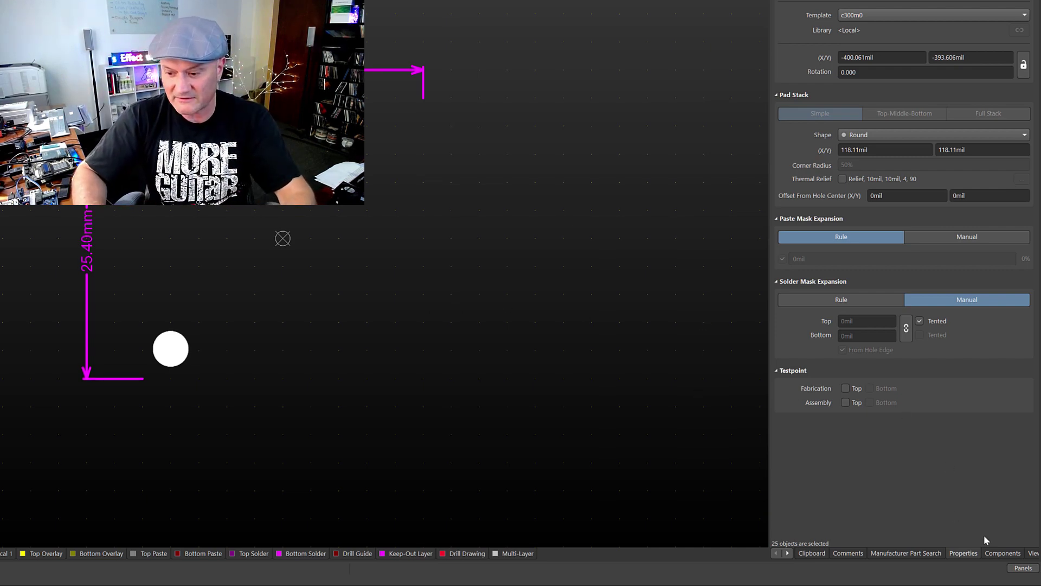
Step: Show the PCBLIB List panel for the 25 selected pads
{"action": "left_click", "coordinate": [1019, 569]}
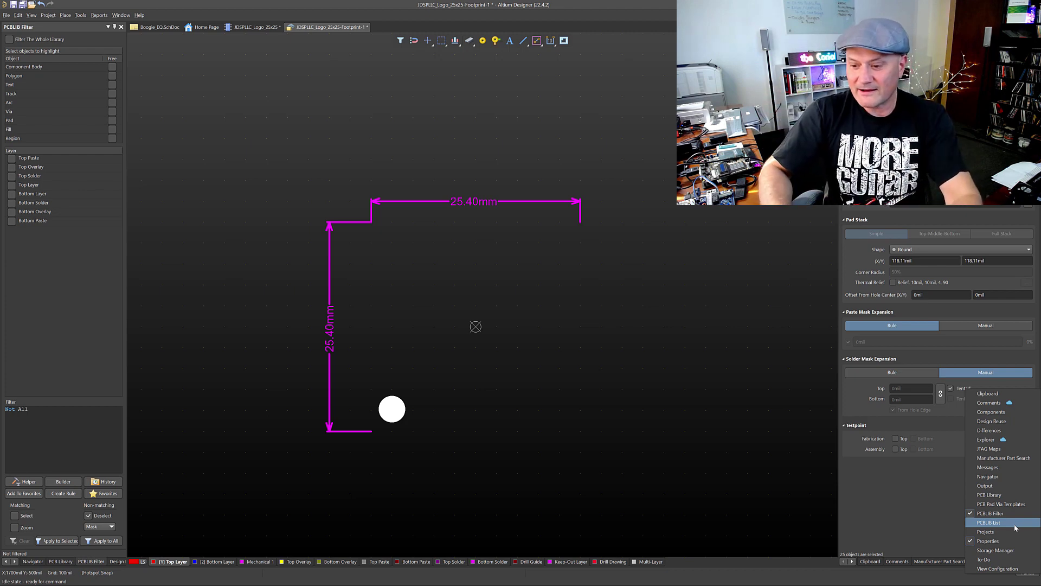
{"action": "left_click", "coordinate": [1015, 524]}
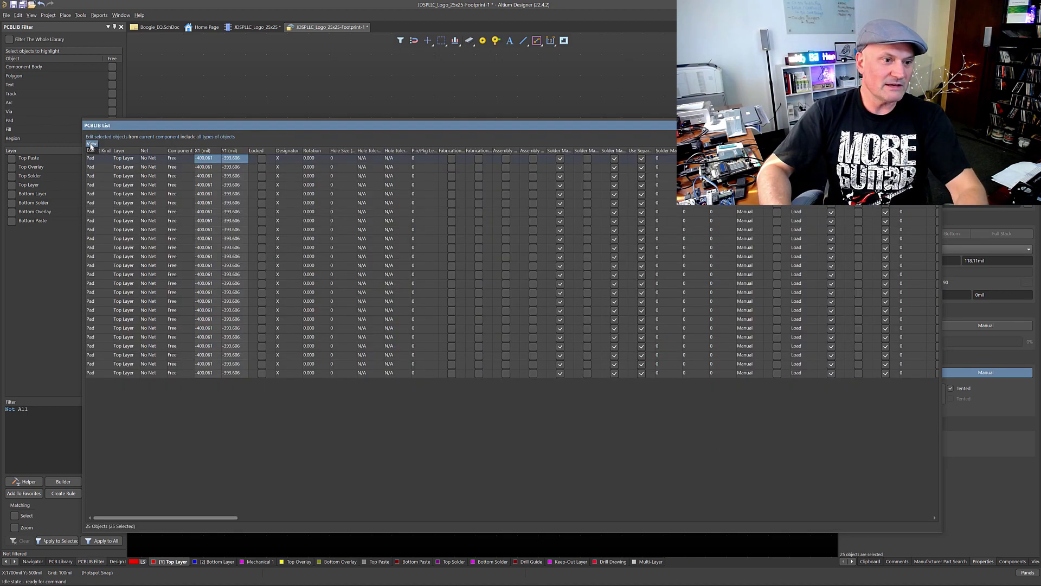
{"action": "left_click", "coordinate": [92, 139]}
{"action": "left_click", "coordinate": [111, 137]}
{"action": "left_click", "coordinate": [157, 143]}
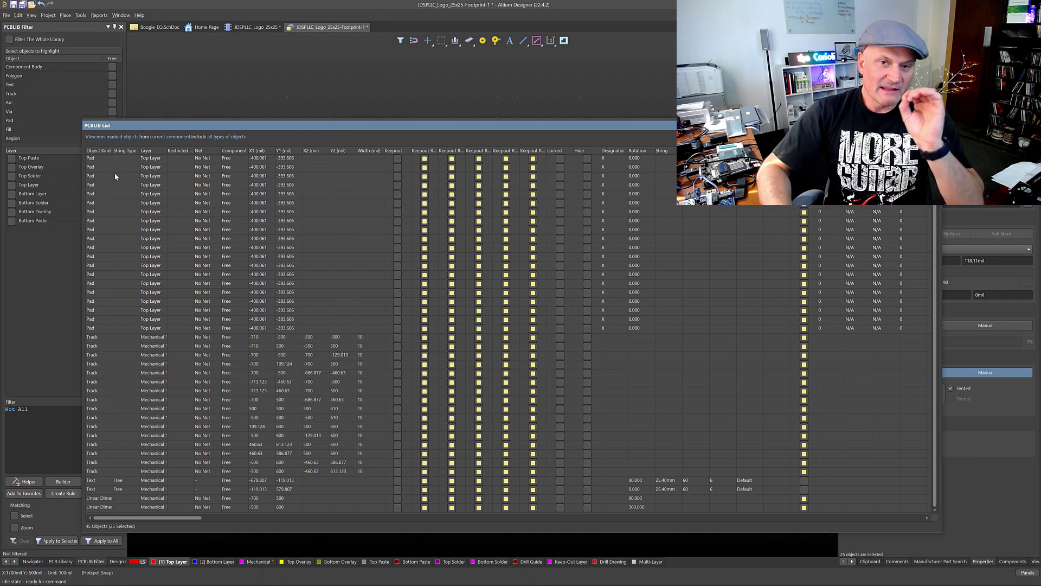
{"action": "left_click", "coordinate": [92, 137]}
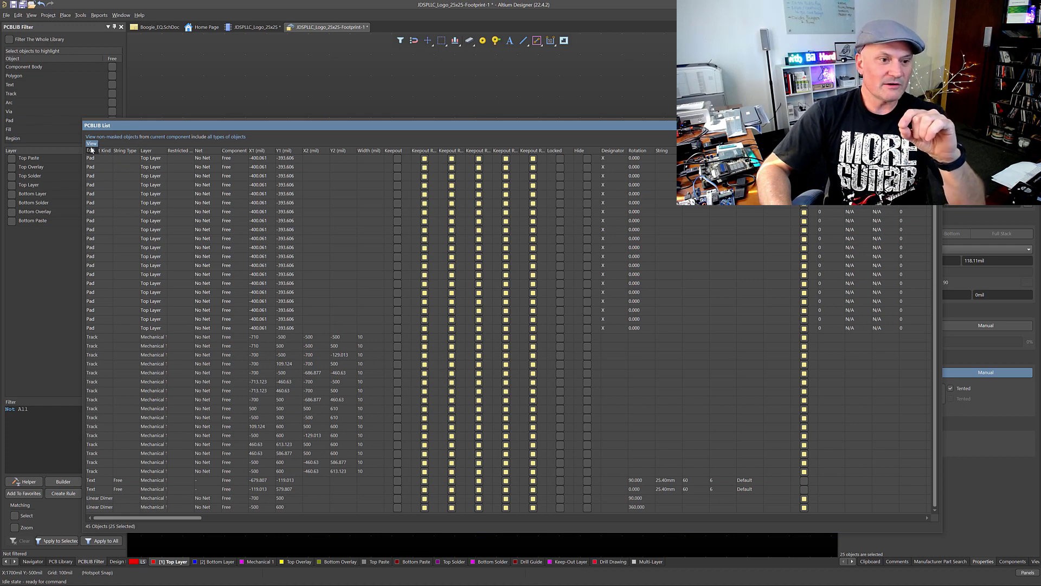
{"action": "left_click", "coordinate": [91, 151]}
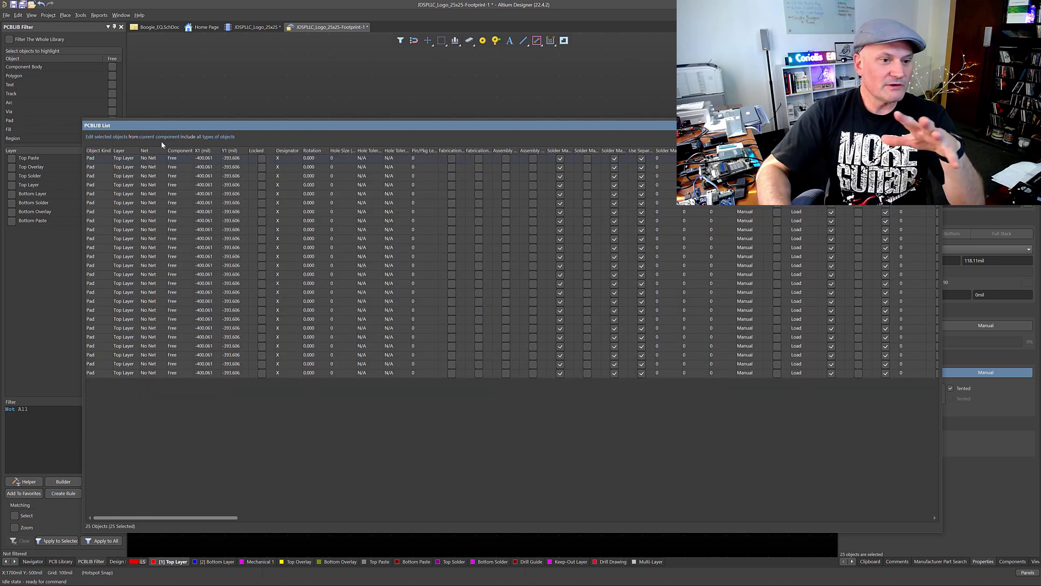
Step: Leave the object-type options unchanged and select the X1 and Y1 cells of all 25 pads
{"action": "left_click", "coordinate": [222, 138]}
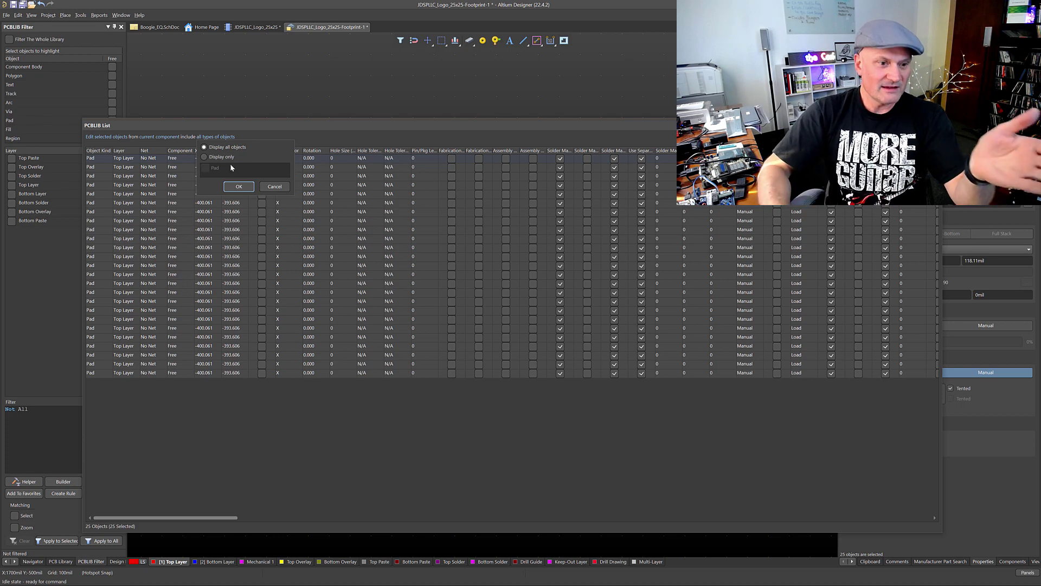
{"action": "left_click", "coordinate": [273, 186]}
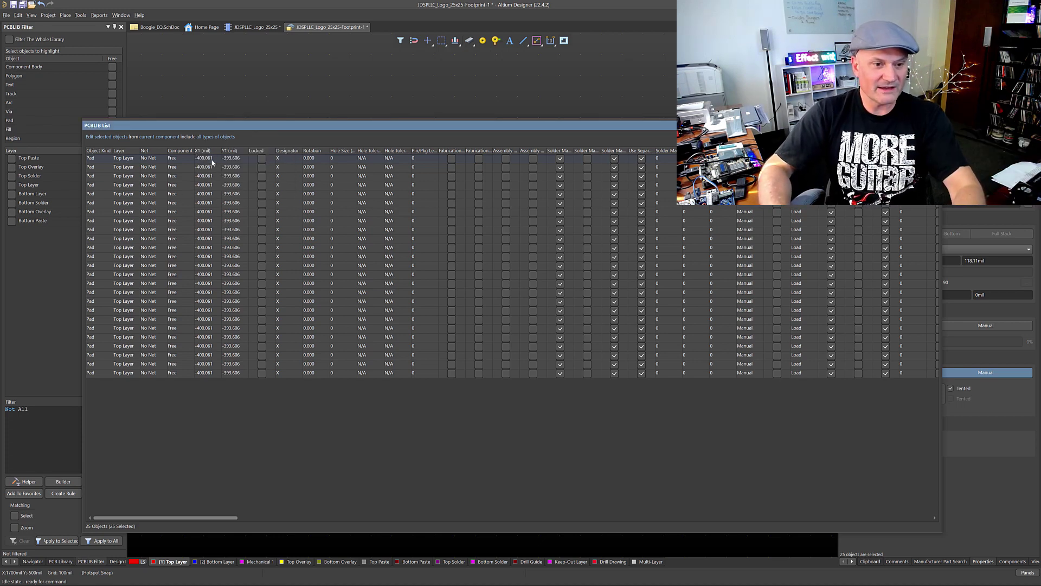
{"action": "left_click_drag", "start_coordinate": [211, 162], "coordinate": [240, 374]}
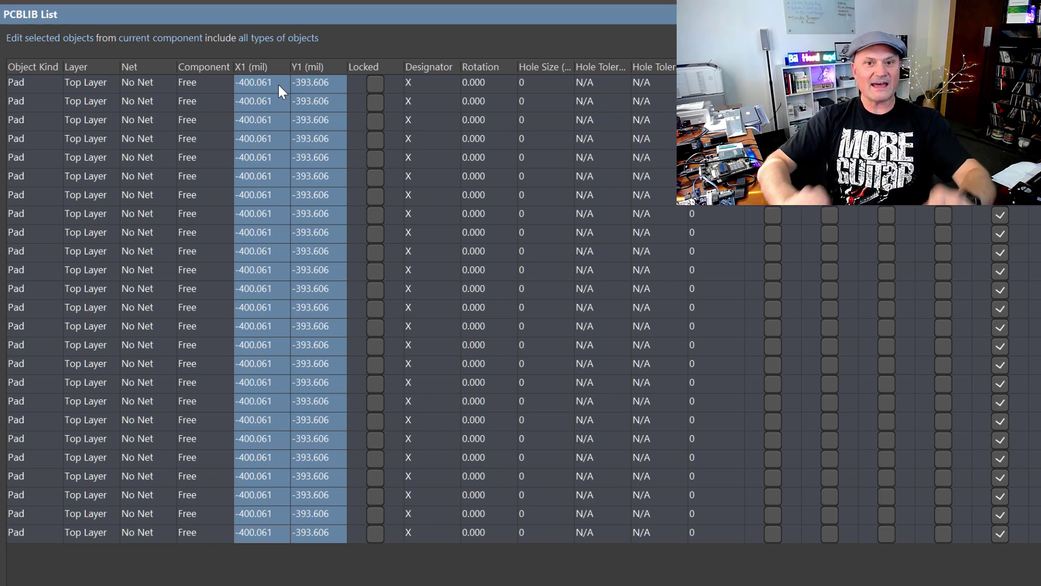
Step: Set the first pad's X1 to 400 mil, docking the list to check the board
{"action": "double_click", "coordinate": [265, 86]}
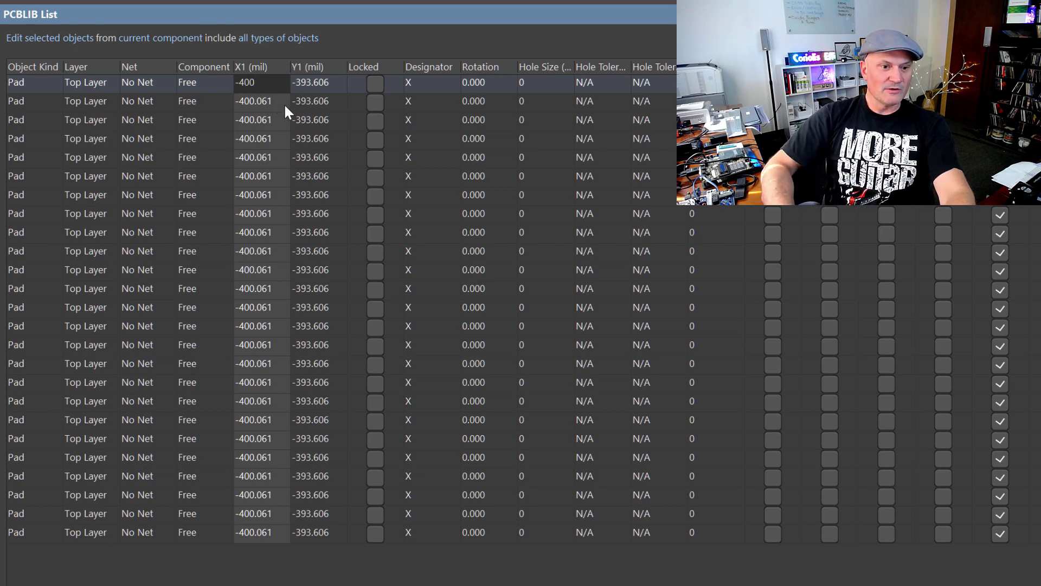
{"action": "key", "text": "Return"}
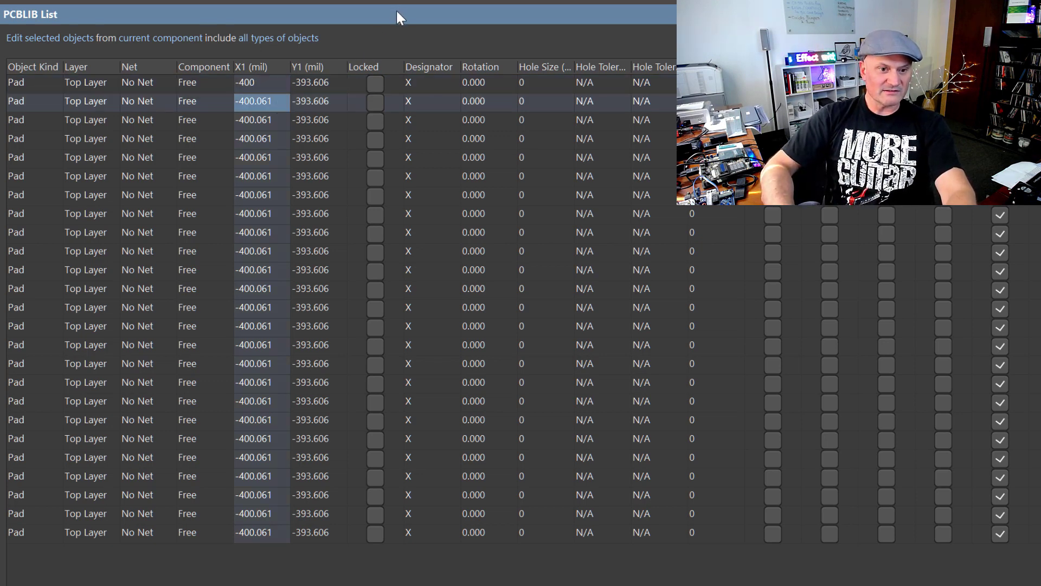
{"action": "left_click_drag", "start_coordinate": [396, 13], "coordinate": [138, 496]}
{"action": "left_click", "coordinate": [41, 548]}
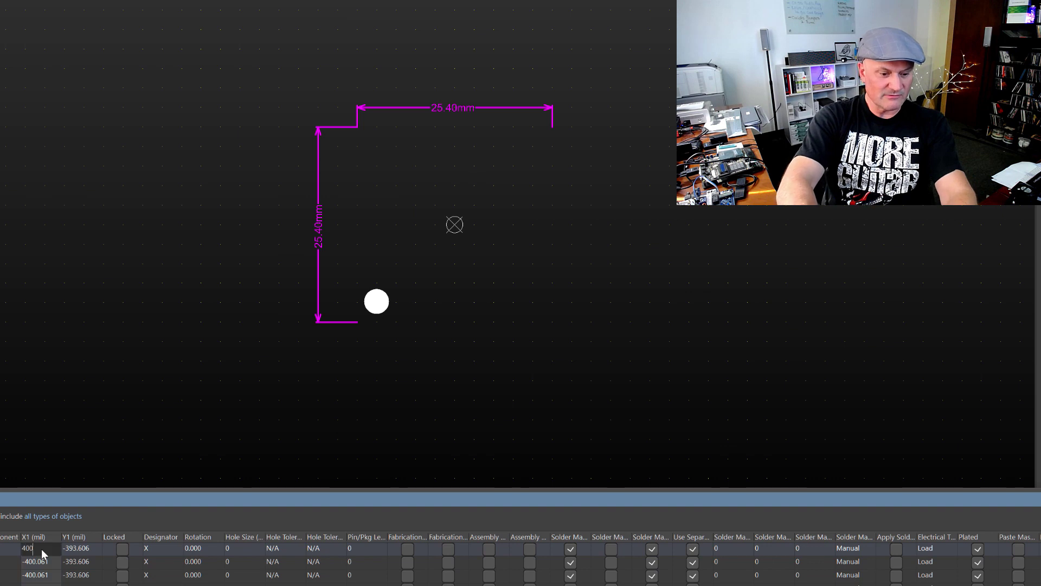
{"action": "type", "text": "400"}
{"action": "key", "text": "Return"}
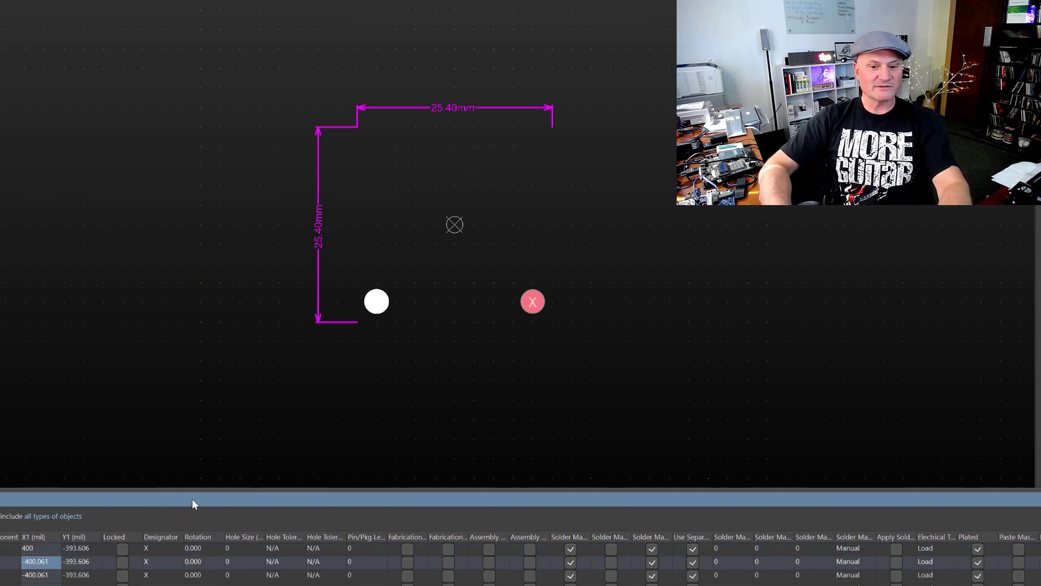
{"action": "left_click_drag", "start_coordinate": [192, 499], "coordinate": [222, 29]}
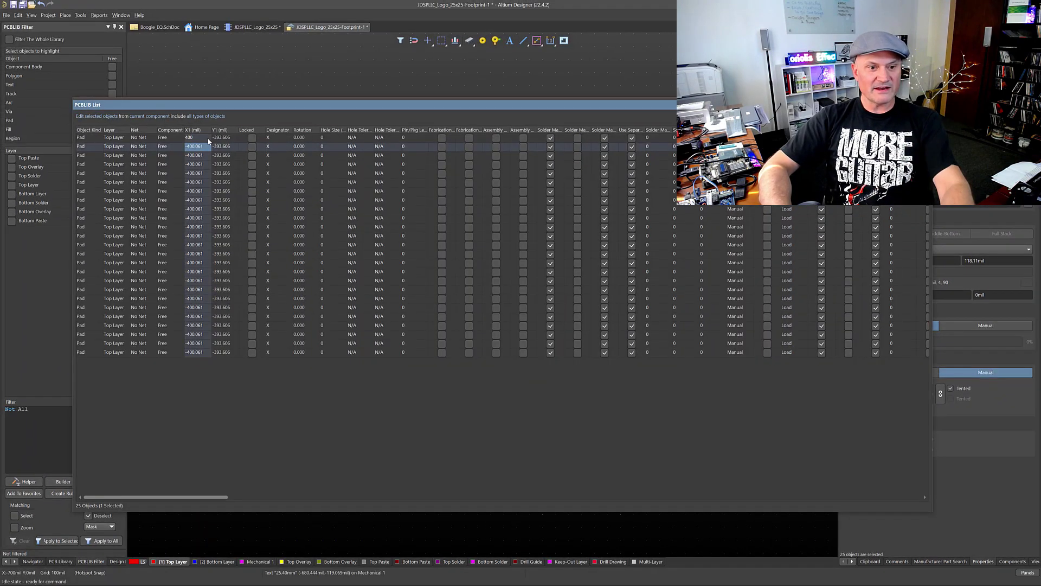
{"action": "left_click", "coordinate": [208, 139]}
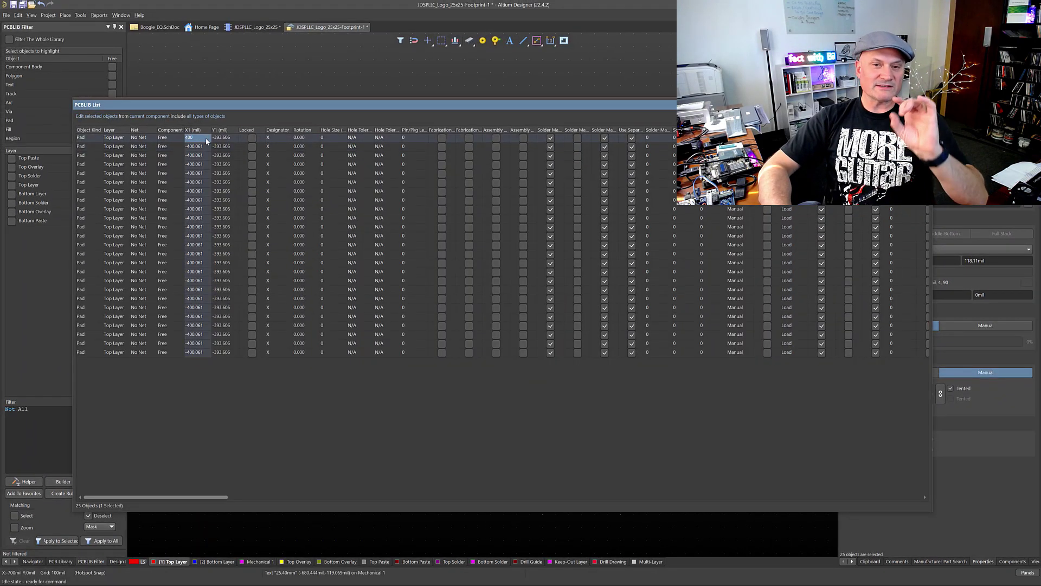
Step: Copy the X1 and Y1 values of all 25 pads using Copy With Header
{"action": "left_click_drag", "start_coordinate": [207, 140], "coordinate": [223, 272]}
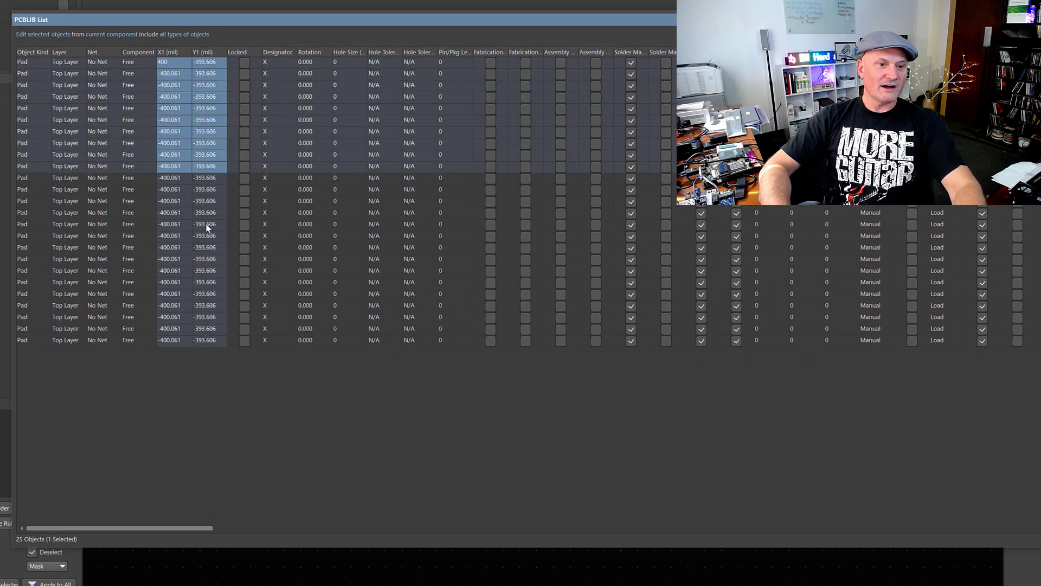
{"action": "left_click_drag", "start_coordinate": [206, 236], "coordinate": [202, 345]}
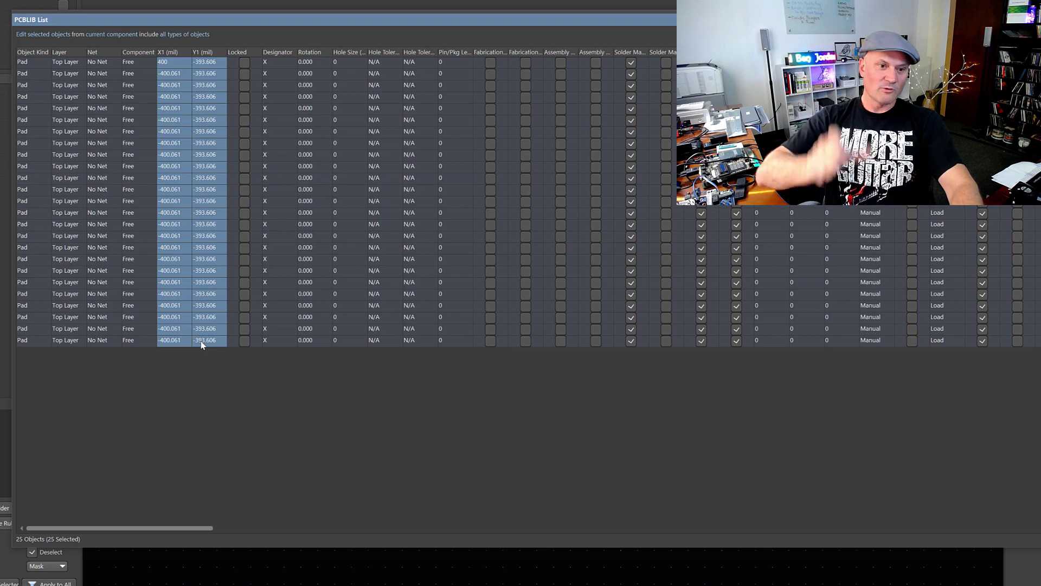
{"action": "right_click", "coordinate": [201, 345]}
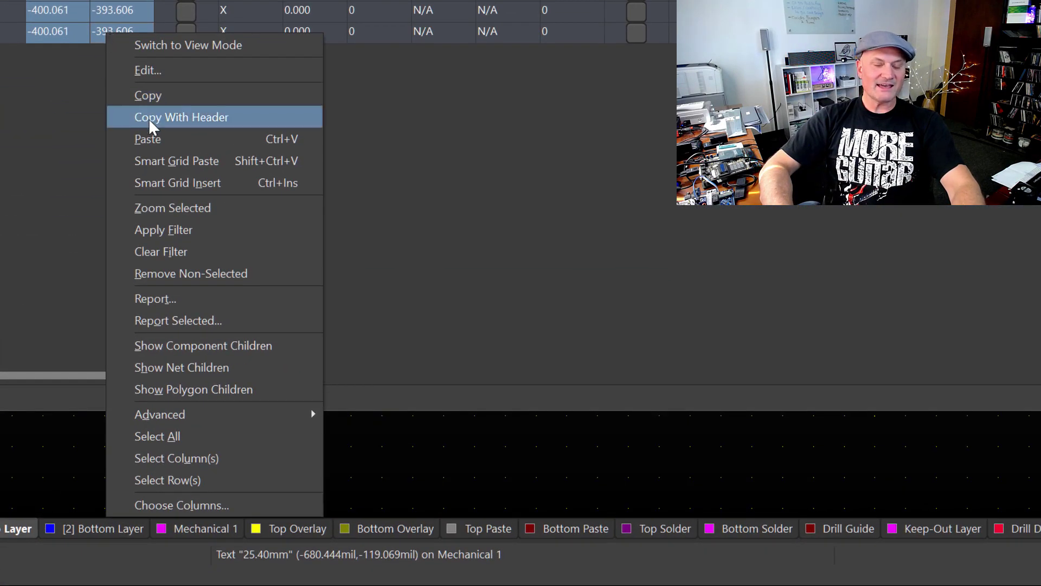
{"action": "left_click", "coordinate": [149, 118]}
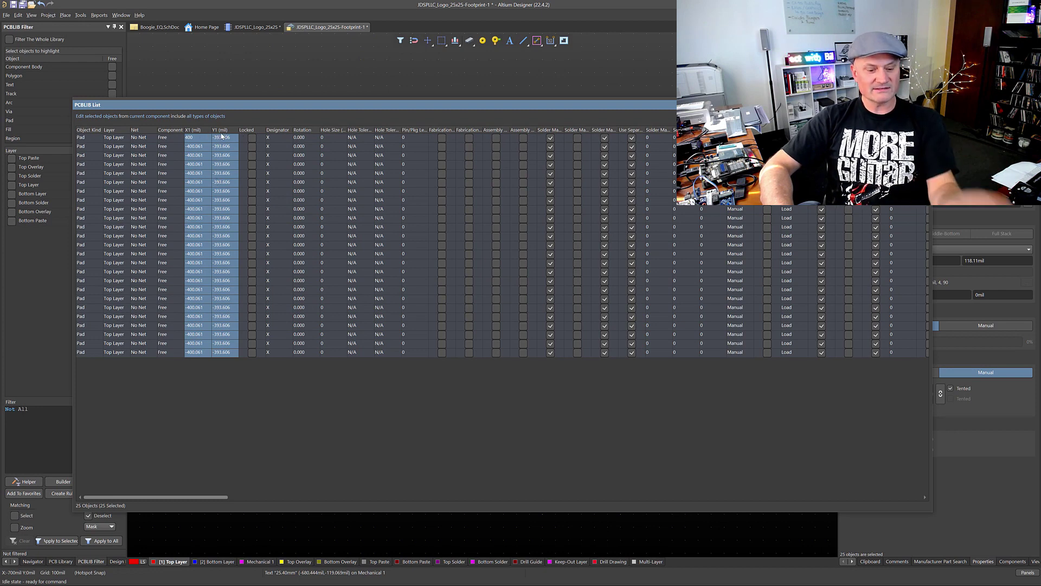
Step: Paste the X1 (mil) and Y1 (mil) columns into Excel at A1 and widen column A
{"action": "key", "text": "alt+Tab"}
{"action": "key", "text": "alt+Tab"}
{"action": "key", "text": "alt+Tab"}
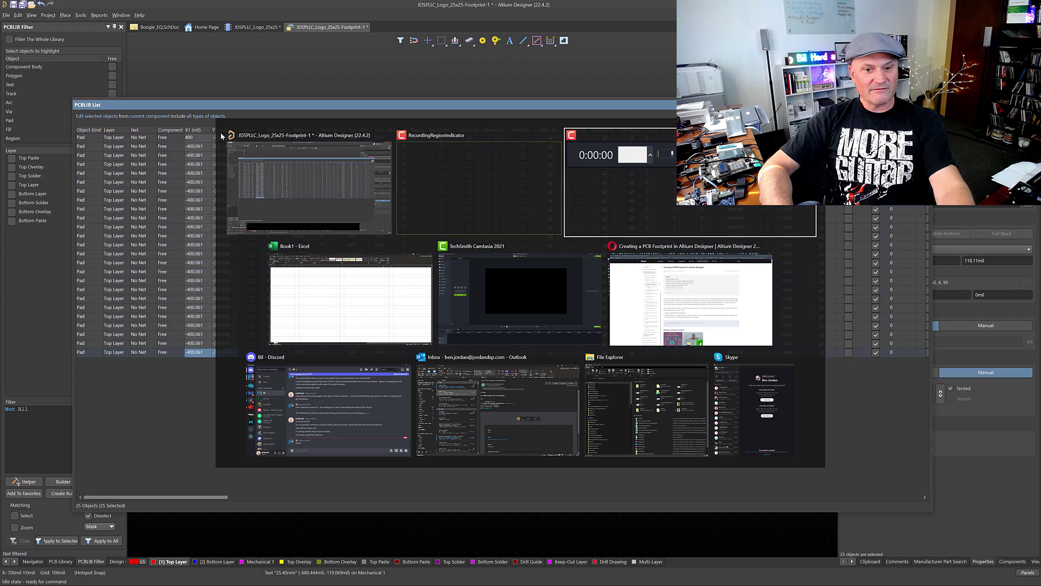
{"action": "key", "text": "alt+shift+Tab"}
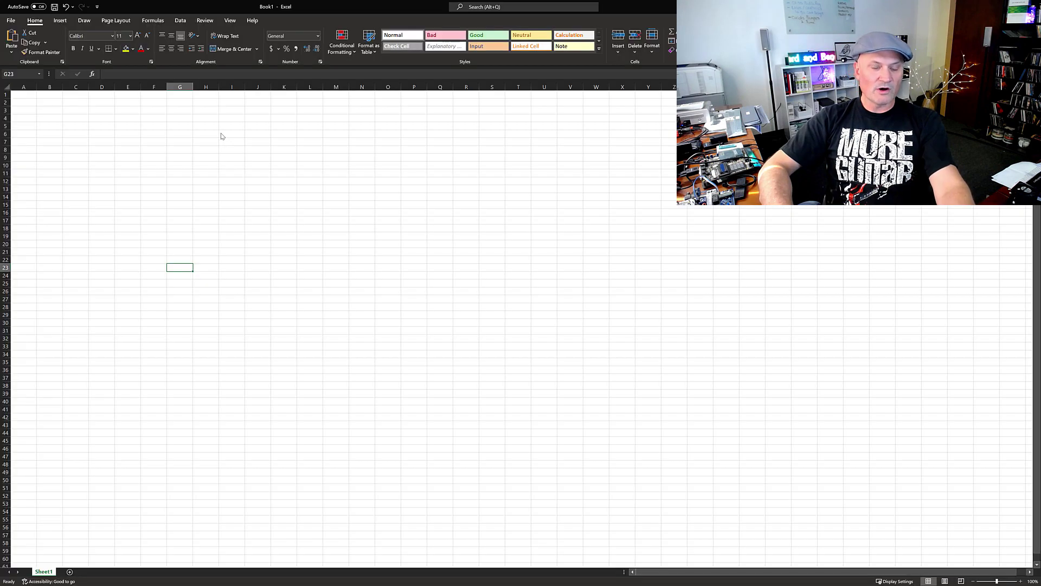
{"action": "left_click", "coordinate": [34, 96]}
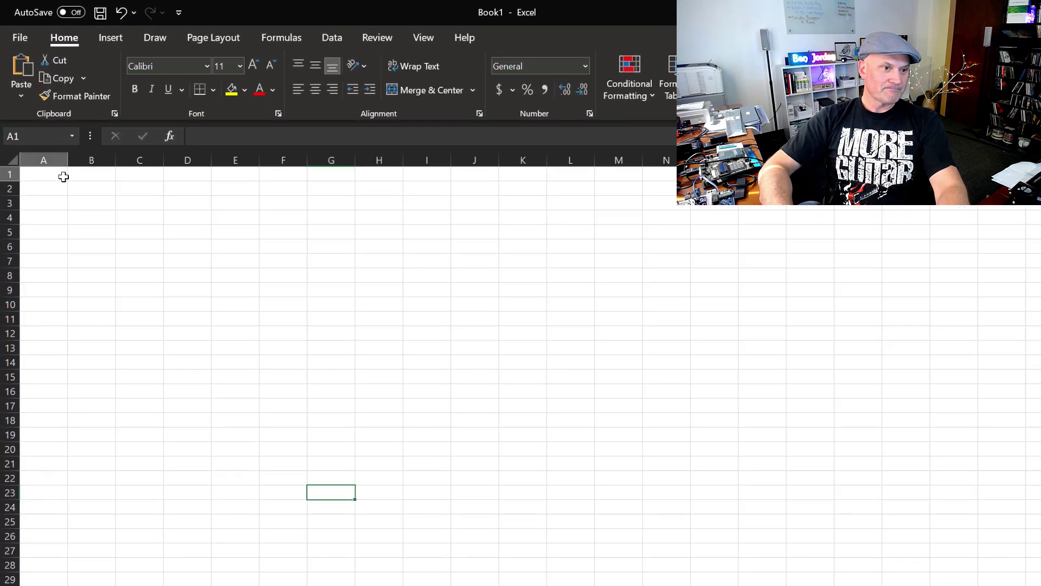
{"action": "key", "text": "ctrl+v"}
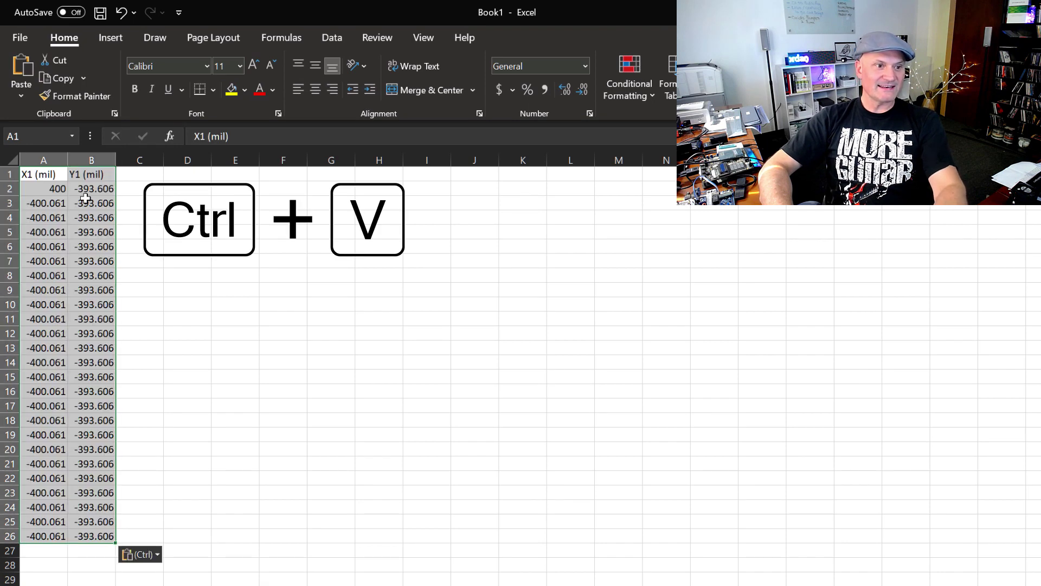
{"action": "left_click", "coordinate": [64, 193]}
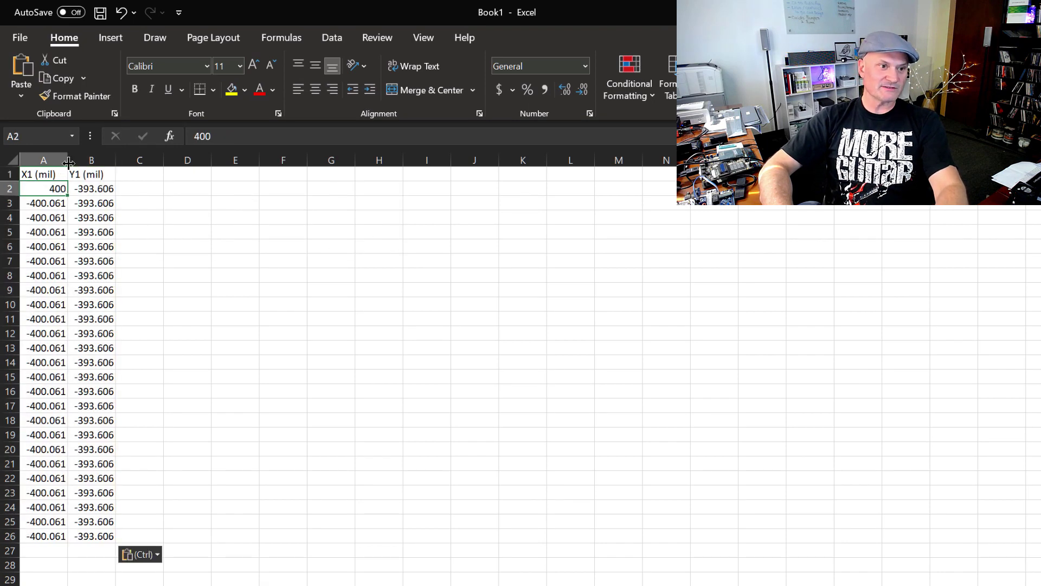
{"action": "left_click_drag", "start_coordinate": [69, 161], "coordinate": [165, 164]}
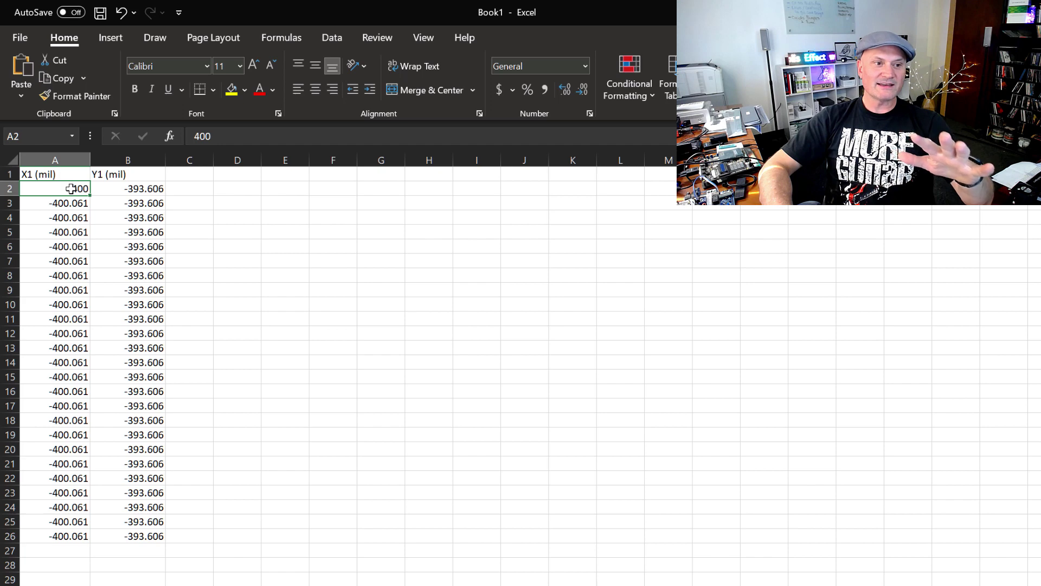
Step: Enter -400 as the first pad's X in A2 and Y in B2
{"action": "type", "text": "-400"}
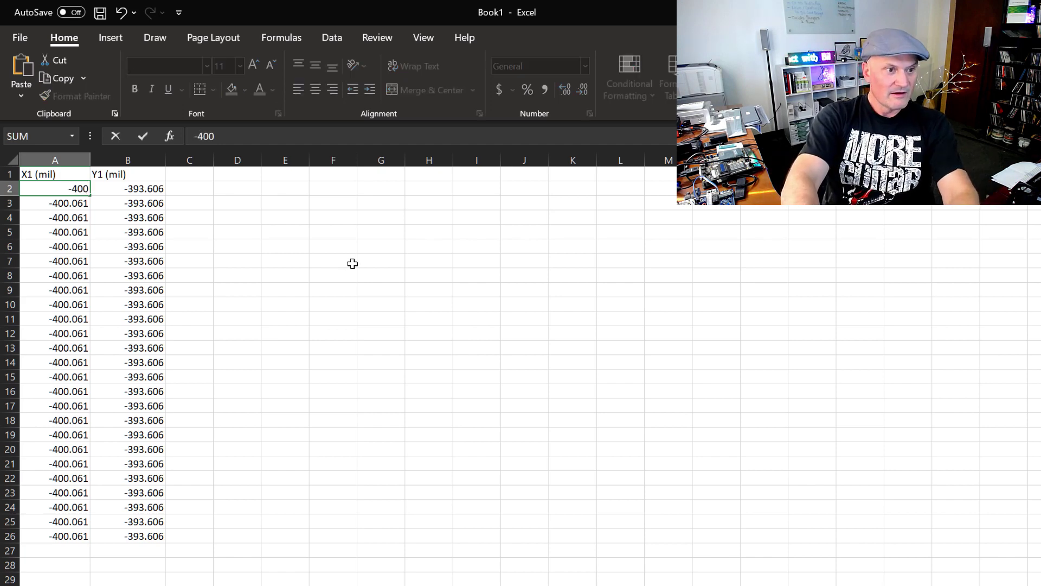
{"action": "key", "text": "Return"}
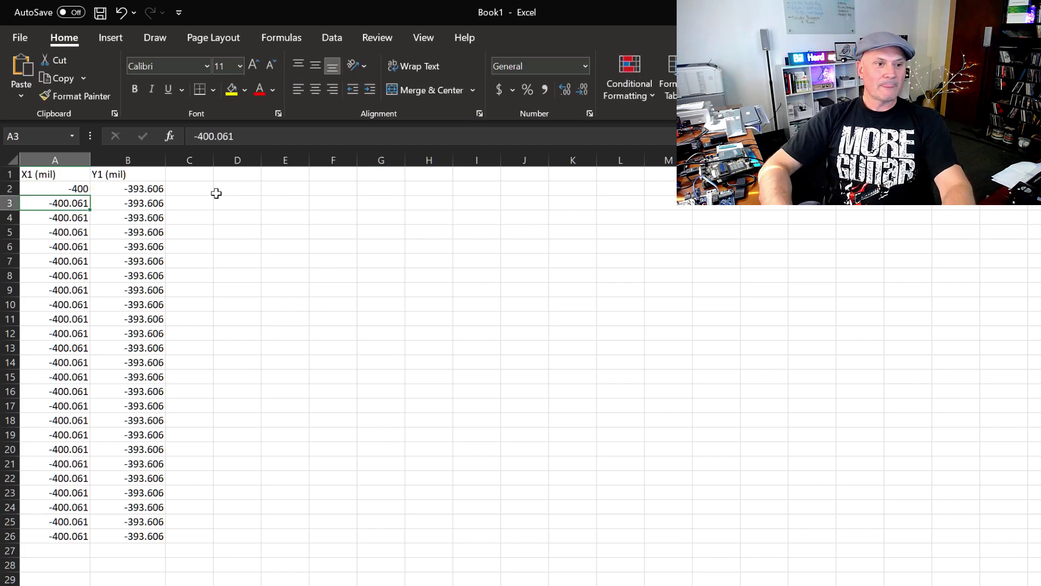
{"action": "left_click", "coordinate": [153, 191]}
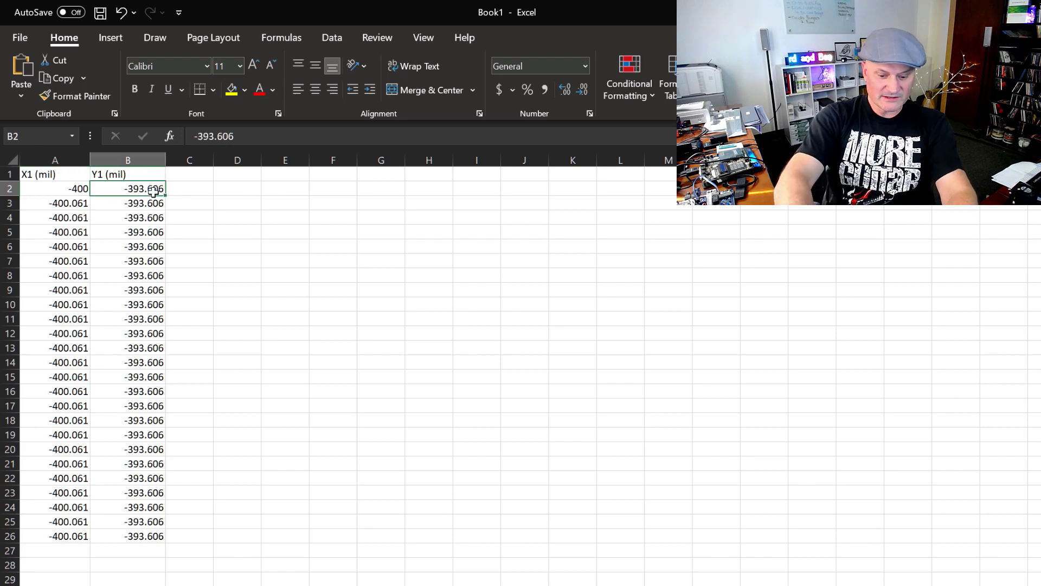
{"action": "type", "text": "-400"}
{"action": "key", "text": "Return"}
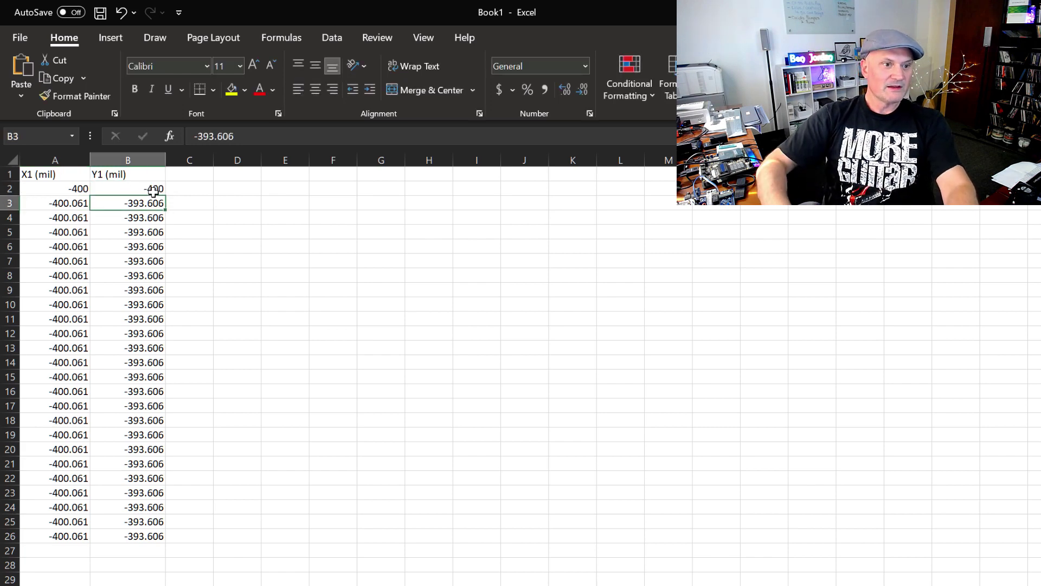
Step: Replace A3 with the formula =A2+200 so it shows -200
{"action": "left_click", "coordinate": [68, 191]}
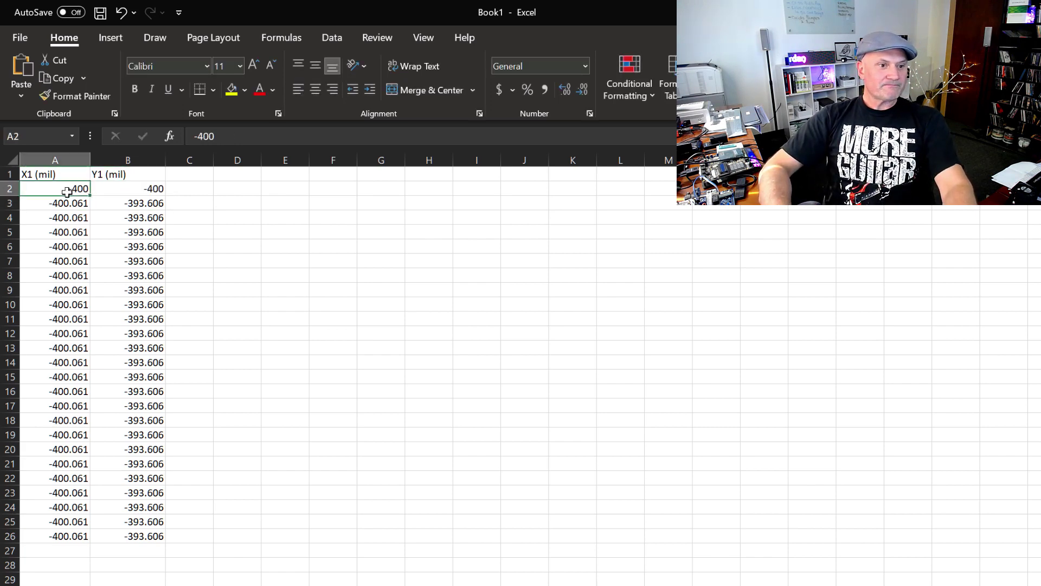
{"action": "left_click", "coordinate": [69, 201]}
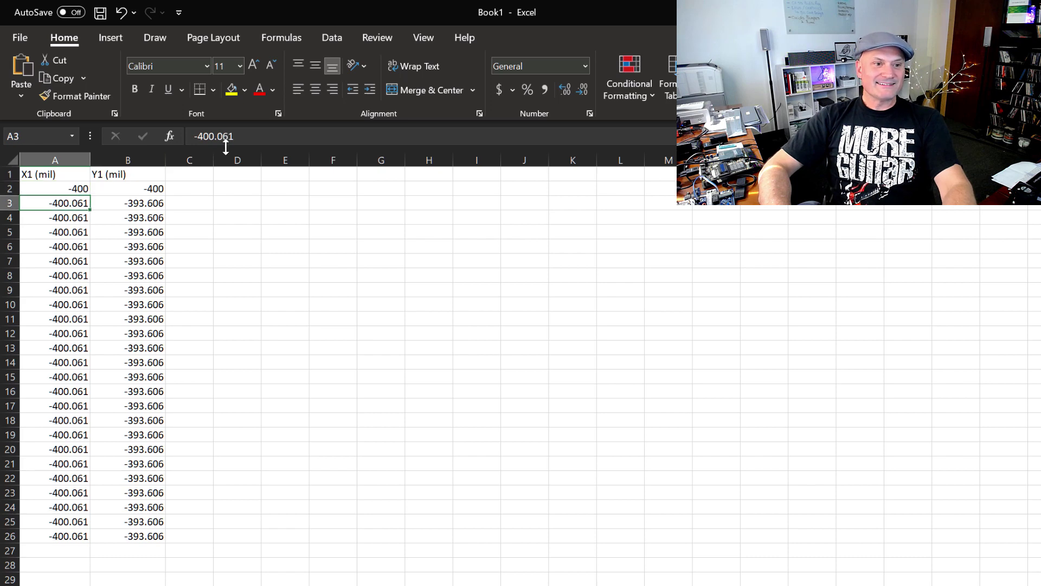
{"action": "left_click", "coordinate": [251, 136]}
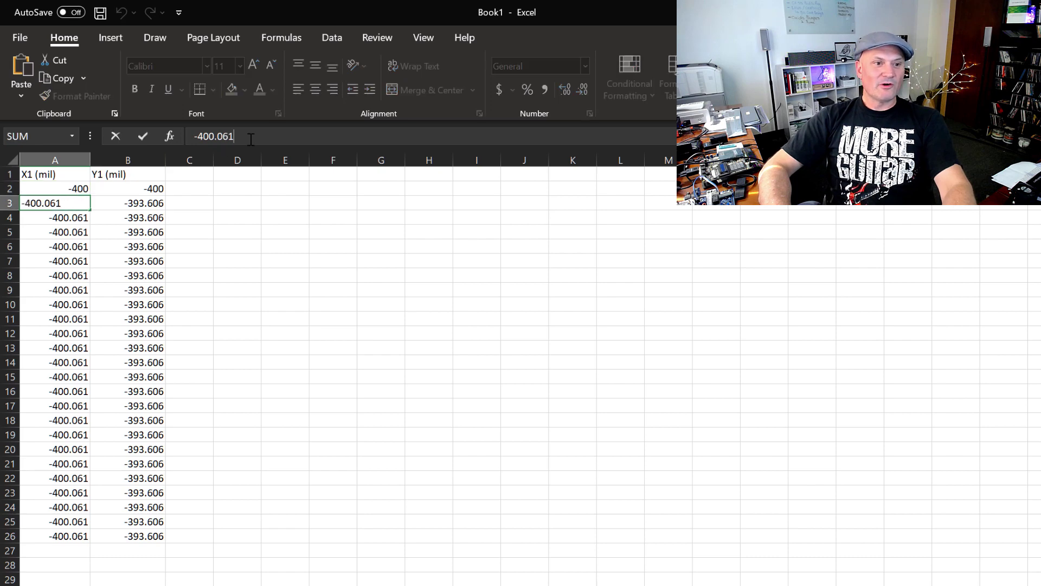
{"action": "left_click", "coordinate": [76, 187]}
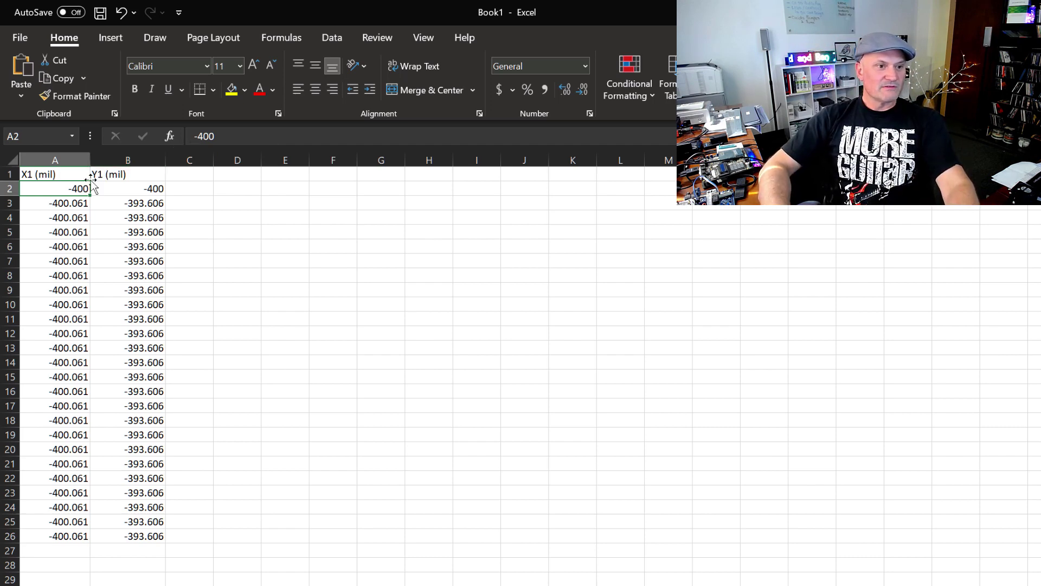
{"action": "left_click", "coordinate": [56, 204]}
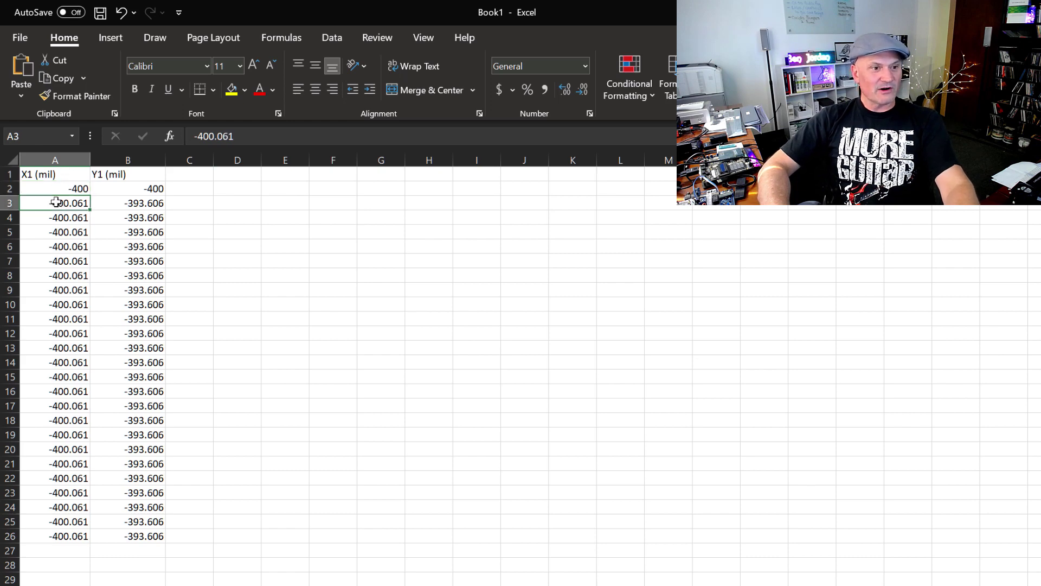
{"action": "left_click", "coordinate": [245, 138]}
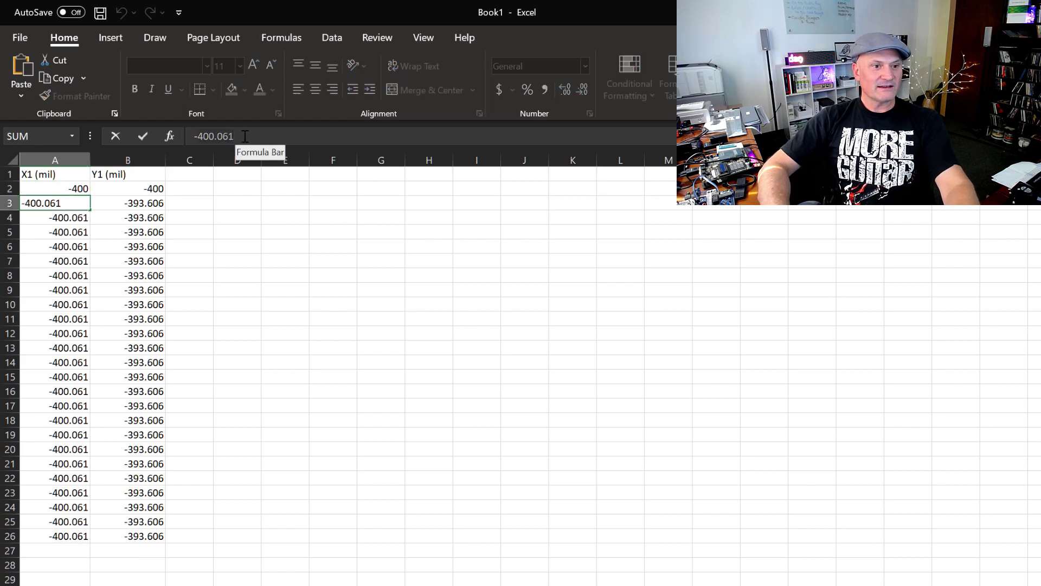
{"action": "key", "text": "BackSpace"}
{"action": "key", "text": "BackSpace"}
{"action": "key", "text": "BackSpace"}
{"action": "key", "text": "BackSpace"}
{"action": "key", "text": "BackSpace"}
{"action": "key", "text": "BackSpace"}
{"action": "key", "text": "BackSpace"}
{"action": "type", "text": "="}
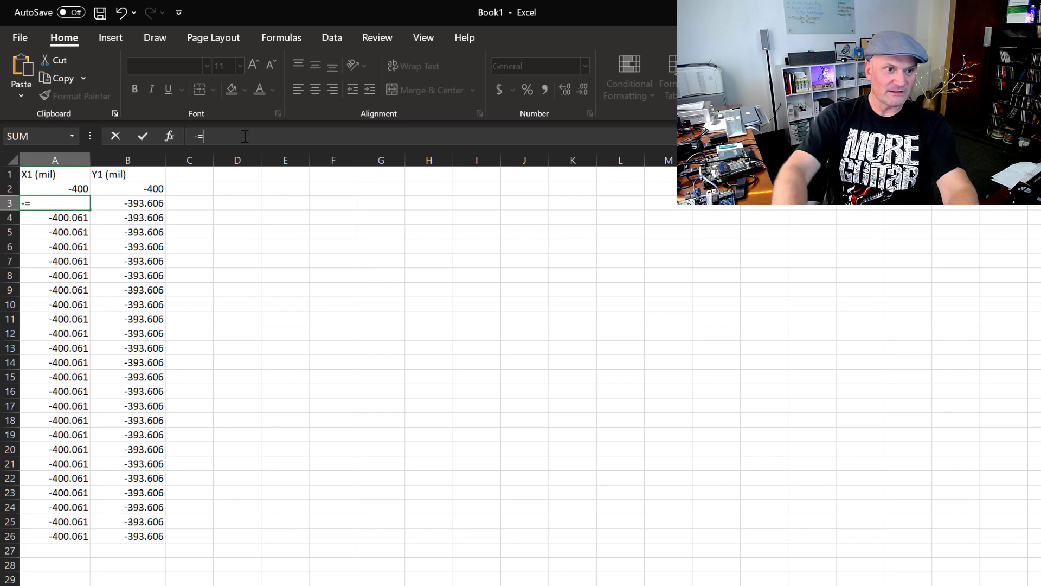
{"action": "key", "text": "Escape"}
{"action": "type", "text": "="}
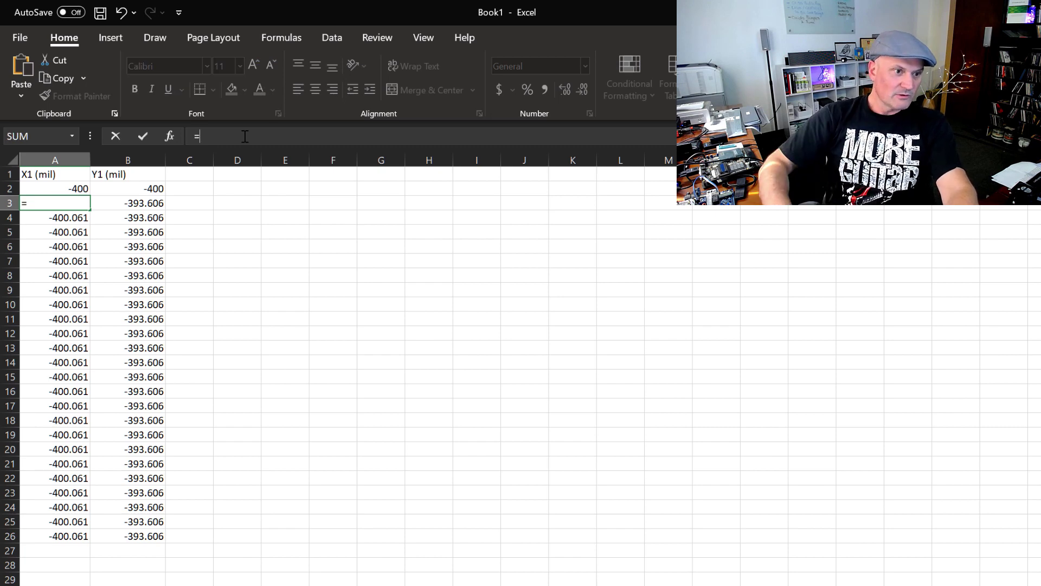
{"action": "left_click", "coordinate": [58, 190]}
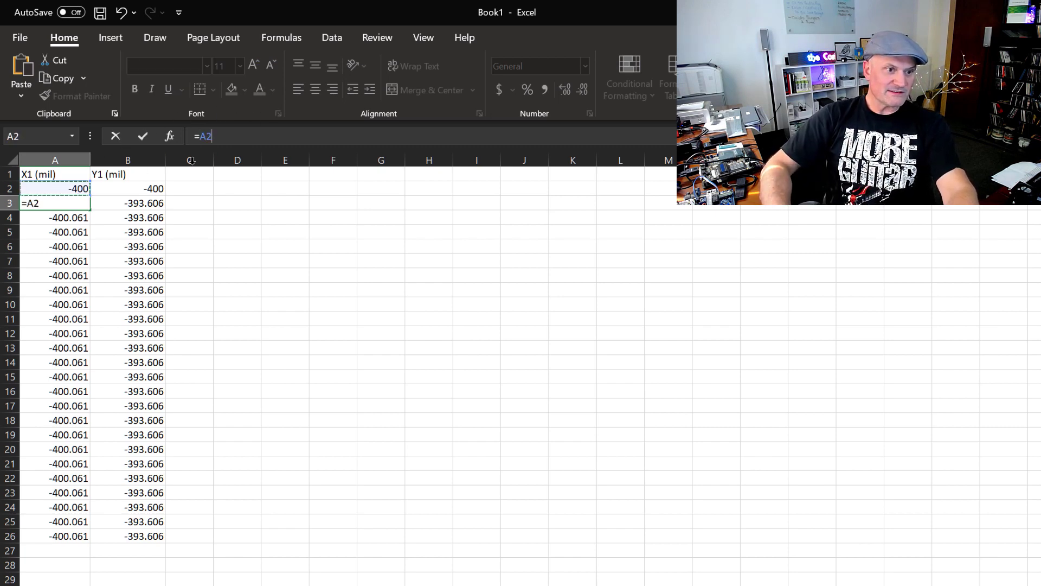
{"action": "type", "text": "+200"}
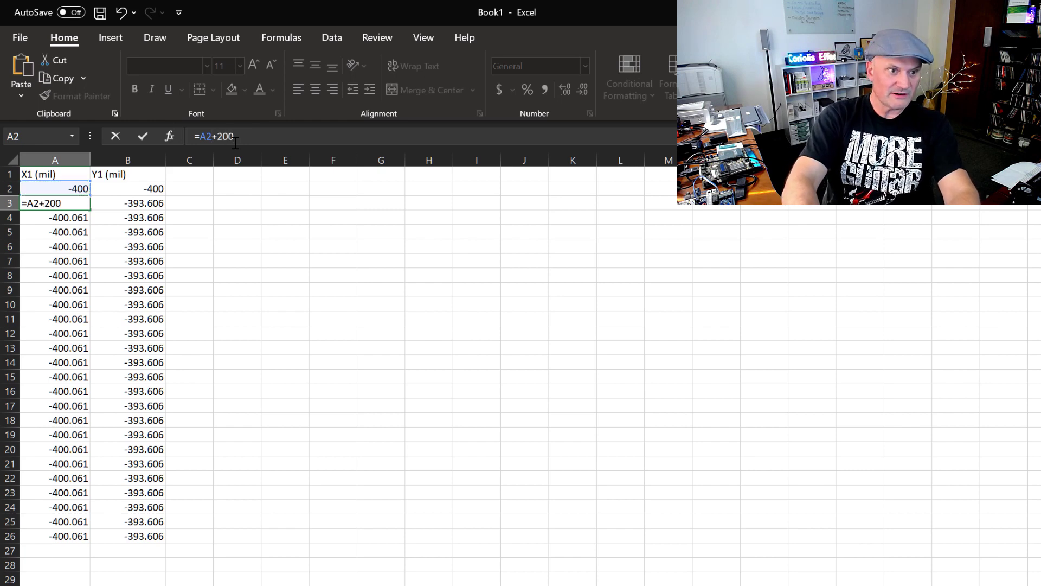
{"action": "key", "text": "Return"}
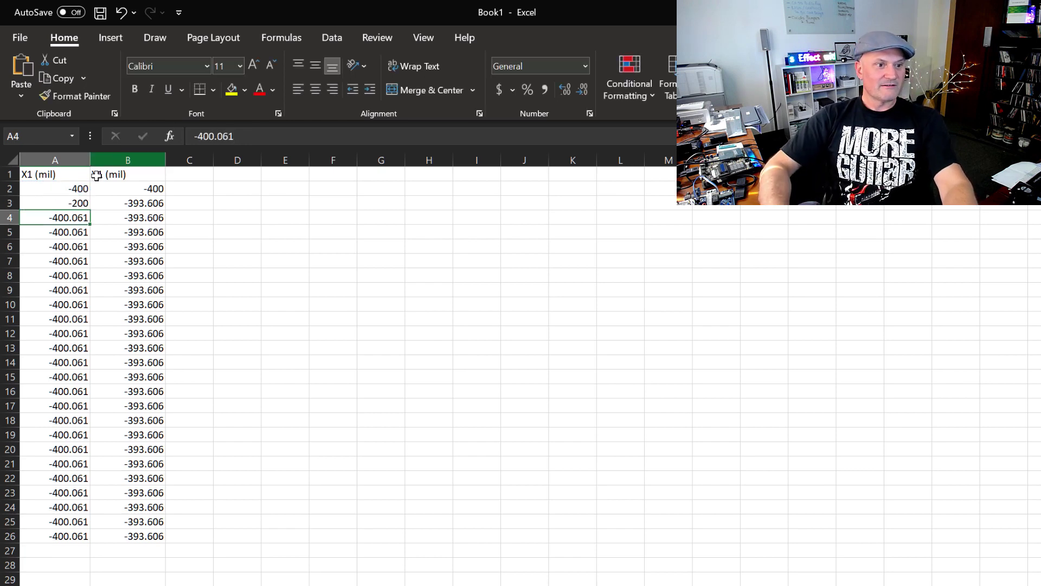
Step: Fill the +200 formula down column A to A6, giving -400 through 400
{"action": "left_click", "coordinate": [82, 203]}
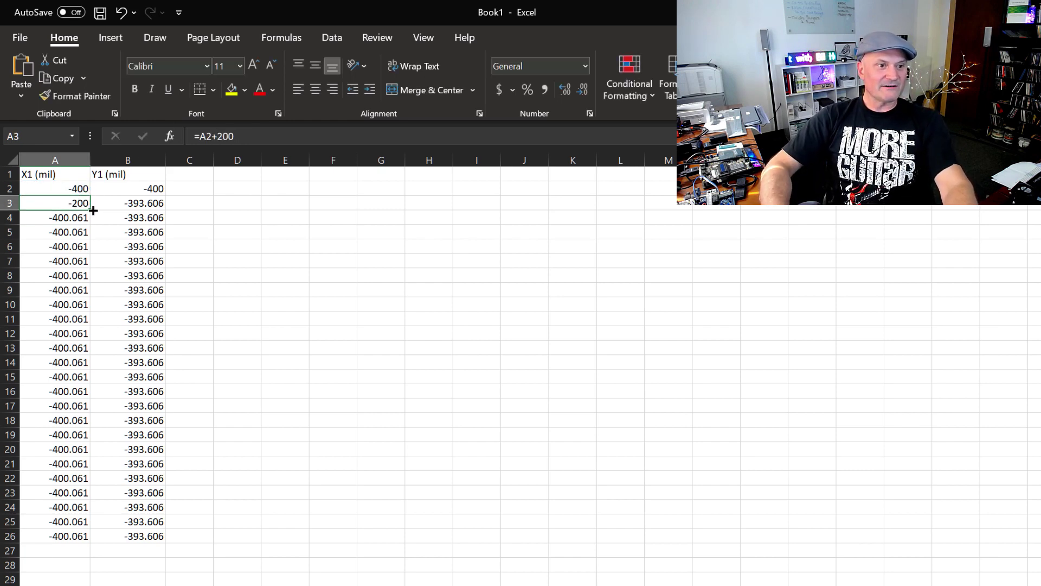
{"action": "left_click_drag", "start_coordinate": [88, 210], "coordinate": [85, 238]}
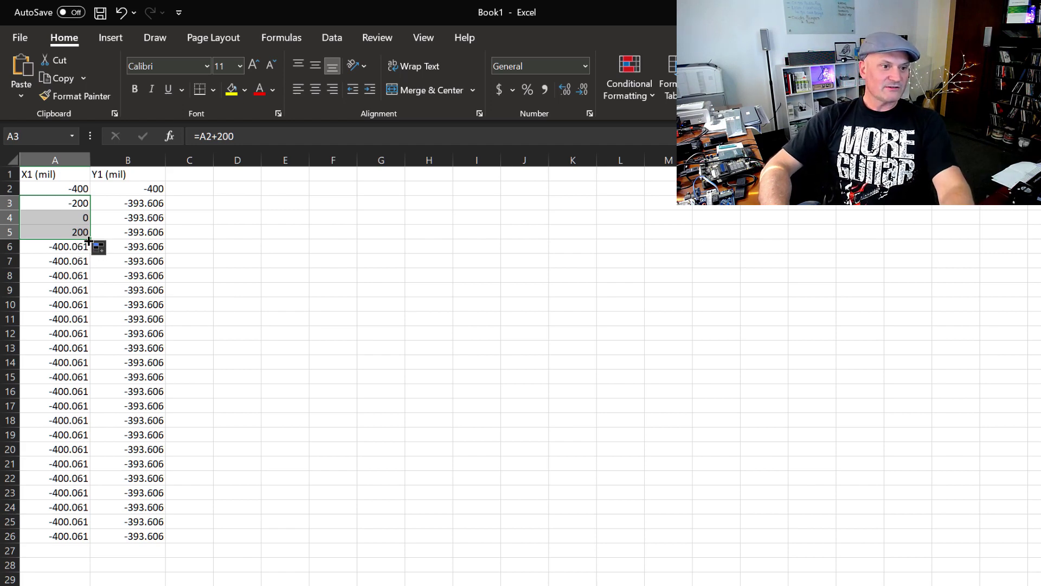
{"action": "left_click_drag", "start_coordinate": [88, 240], "coordinate": [87, 251]}
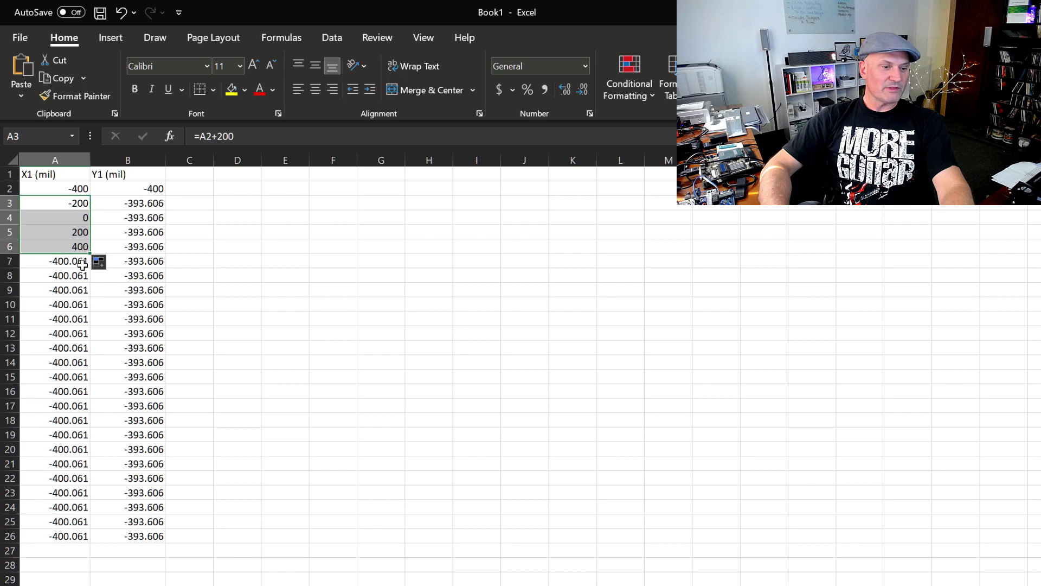
{"action": "left_click", "coordinate": [73, 261]}
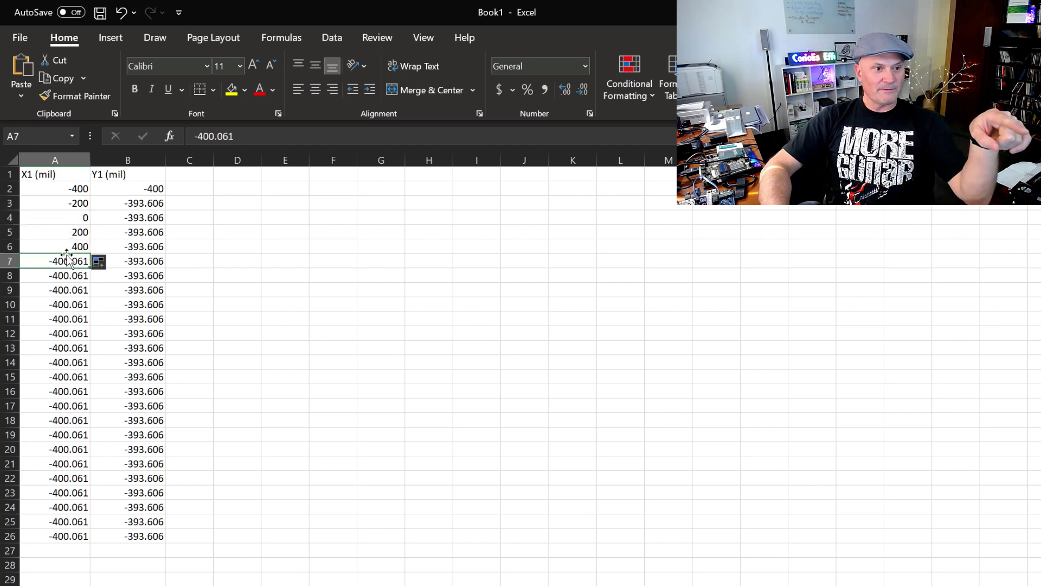
Step: Copy the five X values -400 to 400 into A7:A11
{"action": "left_click_drag", "start_coordinate": [63, 191], "coordinate": [51, 244]}
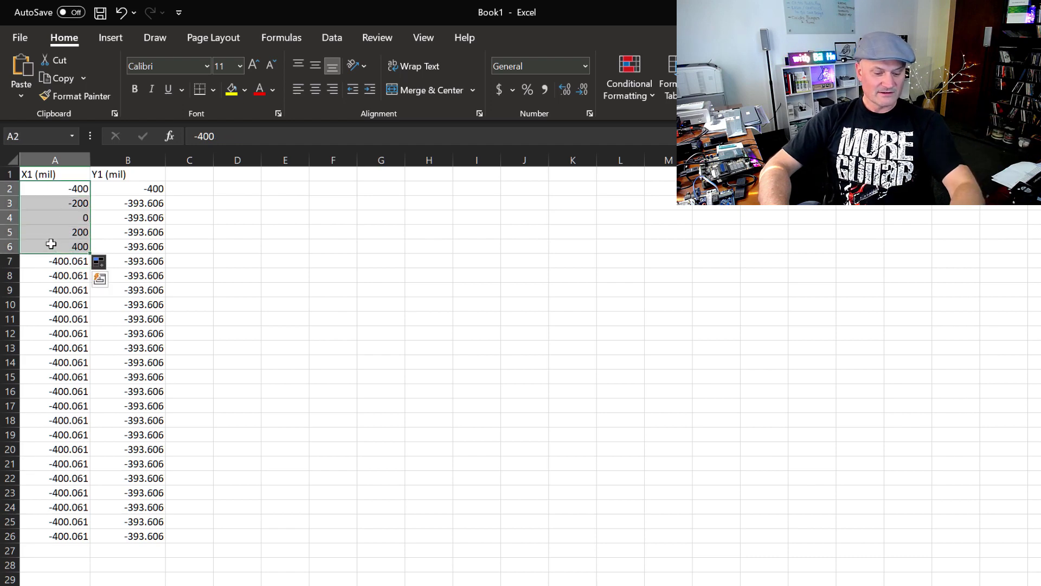
{"action": "key", "text": "ctrl+c"}
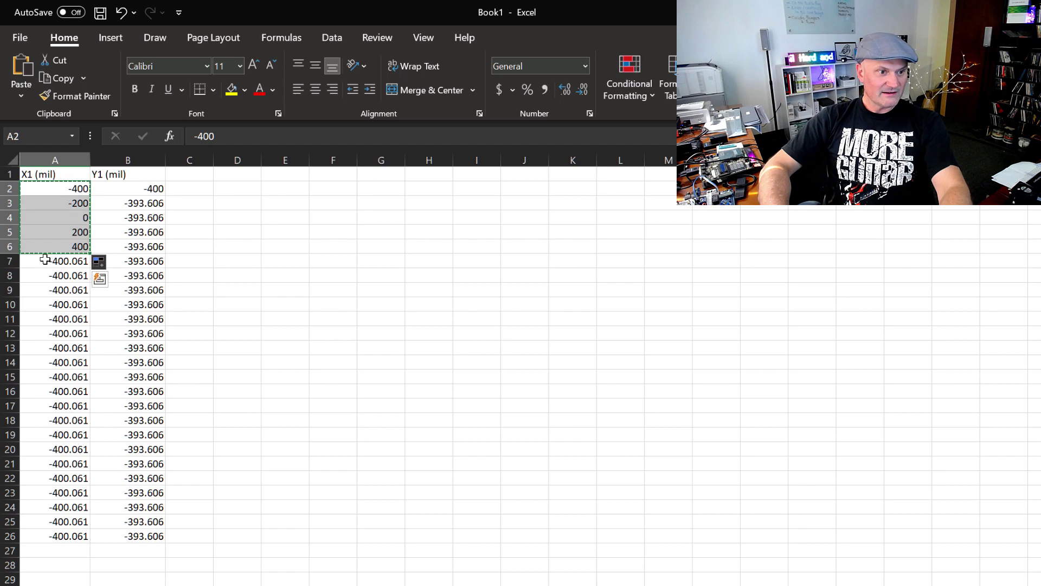
{"action": "left_click_drag", "start_coordinate": [45, 261], "coordinate": [42, 312]}
{"action": "key", "text": "ctrl+v"}
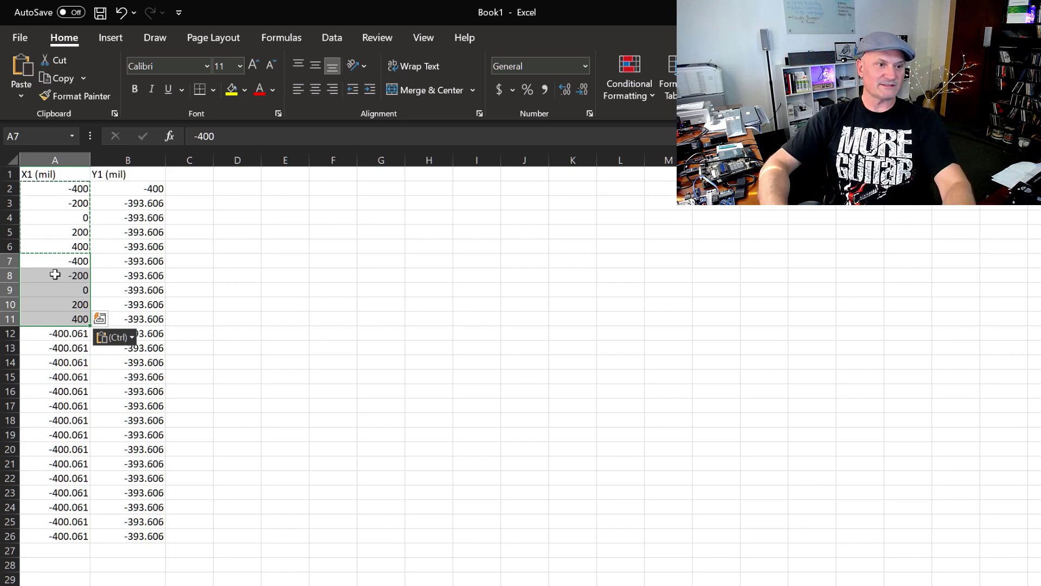
Step: Copy the X values from A2:A11 into rows 12 to 21
{"action": "left_click", "coordinate": [58, 195]}
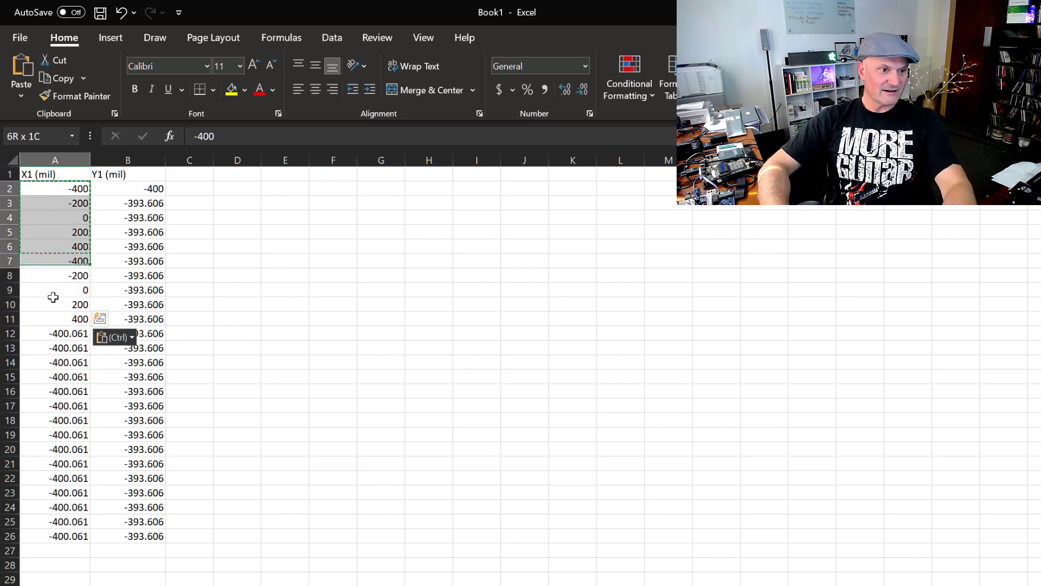
{"action": "left_click_drag", "start_coordinate": [53, 302], "coordinate": [50, 317]}
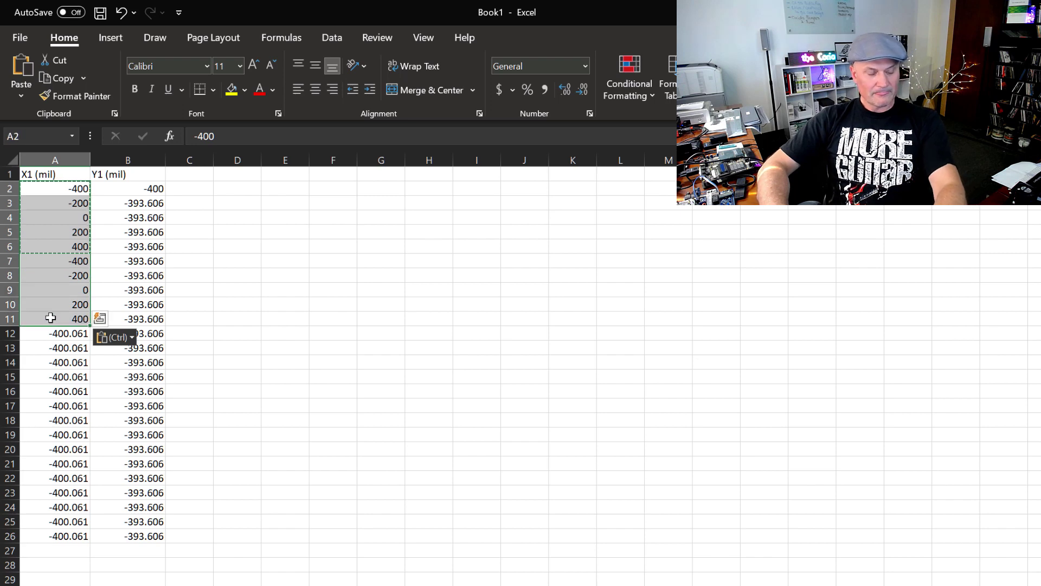
{"action": "key", "text": "ctrl+c"}
{"action": "left_click_drag", "start_coordinate": [79, 332], "coordinate": [73, 457]}
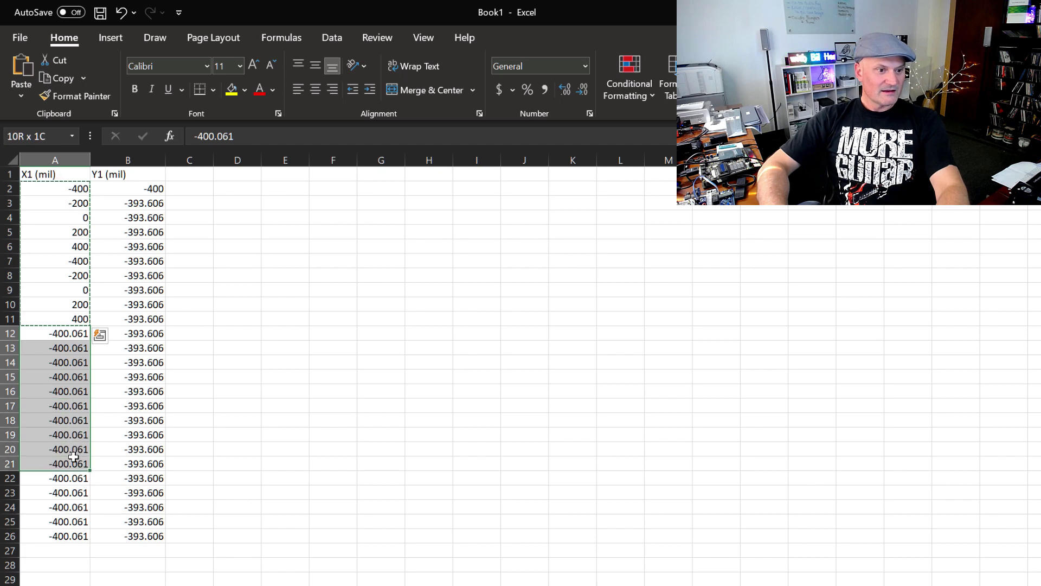
{"action": "key", "text": "ctrl+v"}
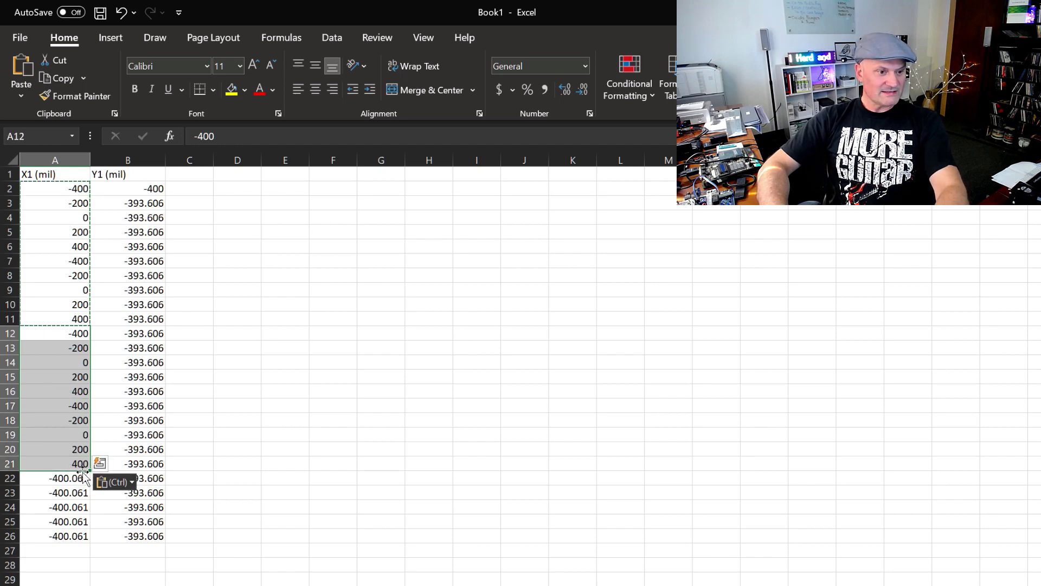
Step: Copy the X values from A17:A21 into A22:A26
{"action": "left_click", "coordinate": [74, 419]}
{"action": "left_click_drag", "start_coordinate": [72, 405], "coordinate": [67, 464]}
{"action": "key", "text": "ctrl+c"}
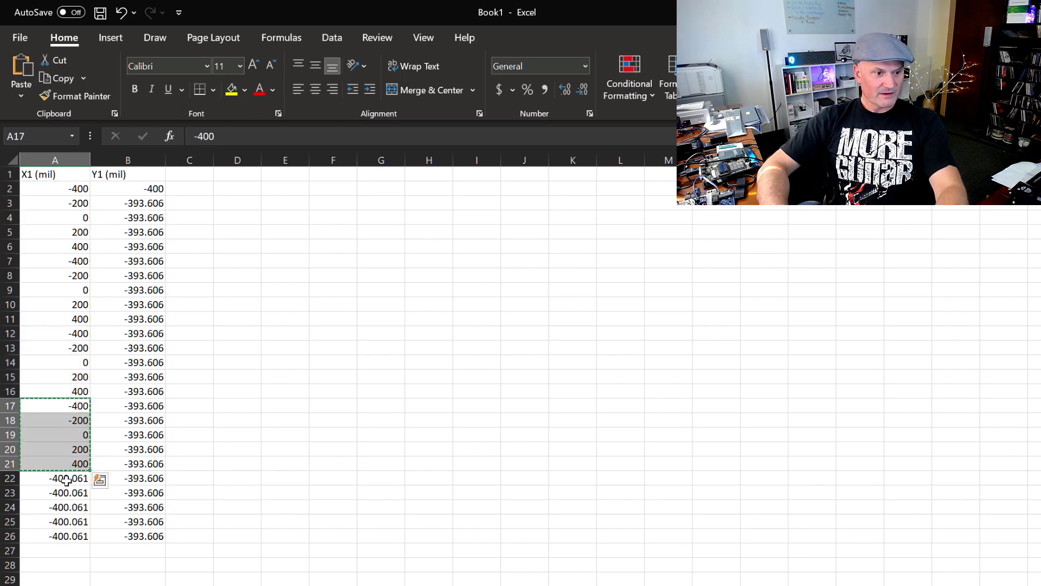
{"action": "left_click_drag", "start_coordinate": [65, 480], "coordinate": [56, 538]}
{"action": "key", "text": "ctrl+v"}
Step: Fill -400 down the Y1 column from B2 to B6
{"action": "left_click", "coordinate": [127, 536]}
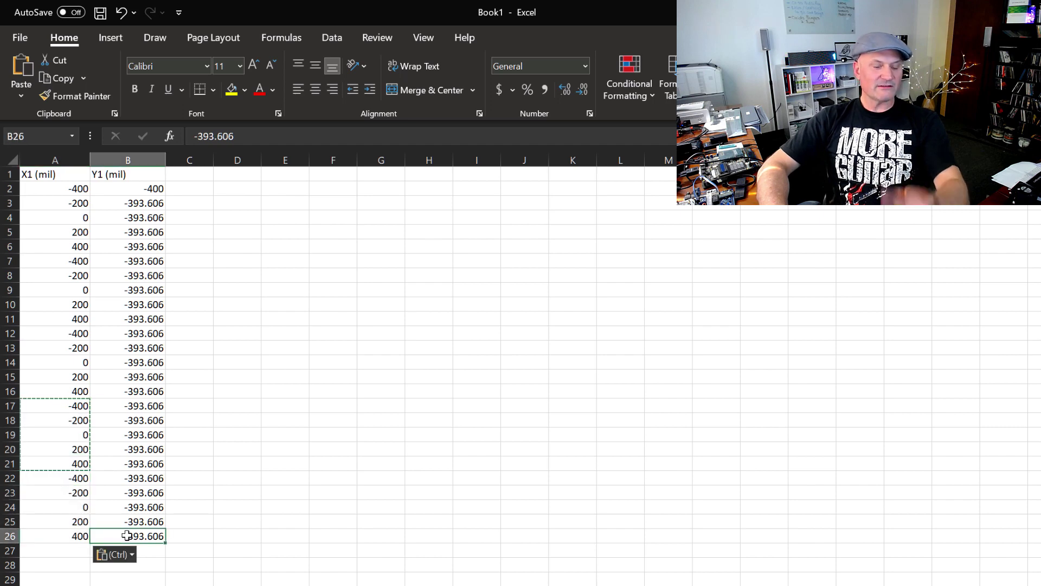
{"action": "left_click", "coordinate": [128, 191]}
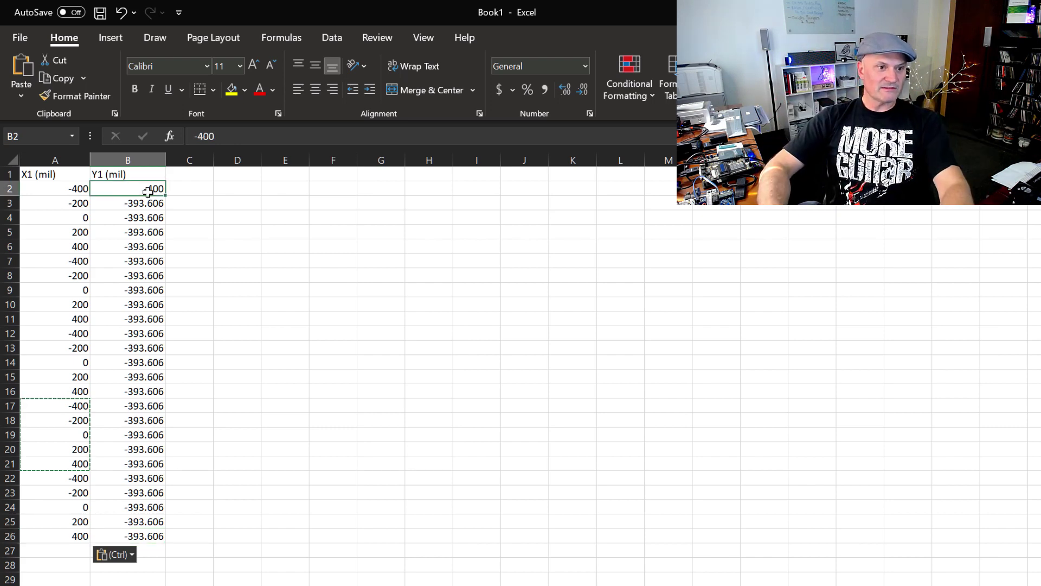
{"action": "left_click_drag", "start_coordinate": [164, 197], "coordinate": [162, 250]}
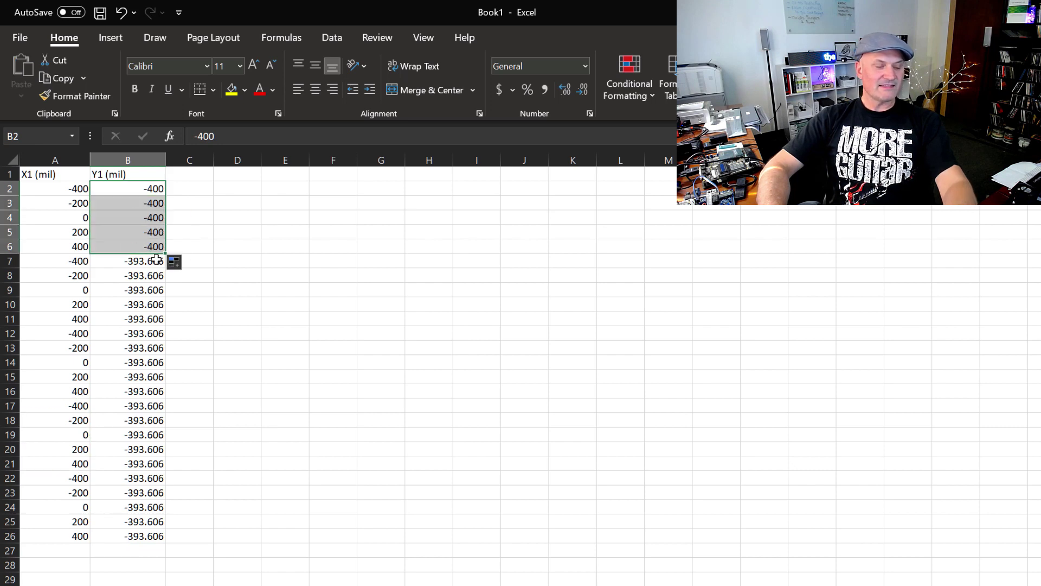
Step: Enter =B$6+200 in B7 and fill -200 down to B11
{"action": "left_click", "coordinate": [154, 260]}
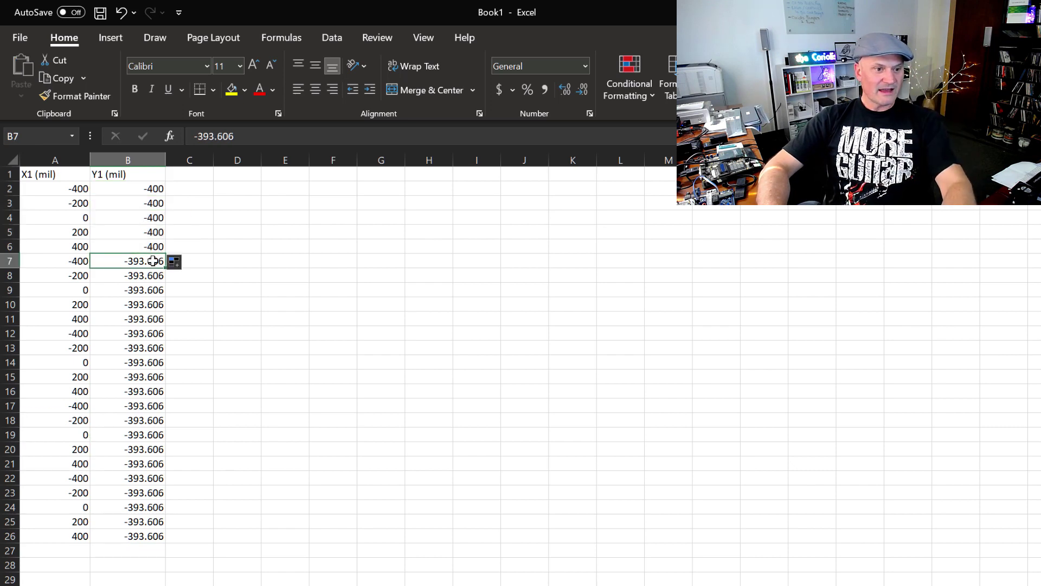
{"action": "type", "text": "="}
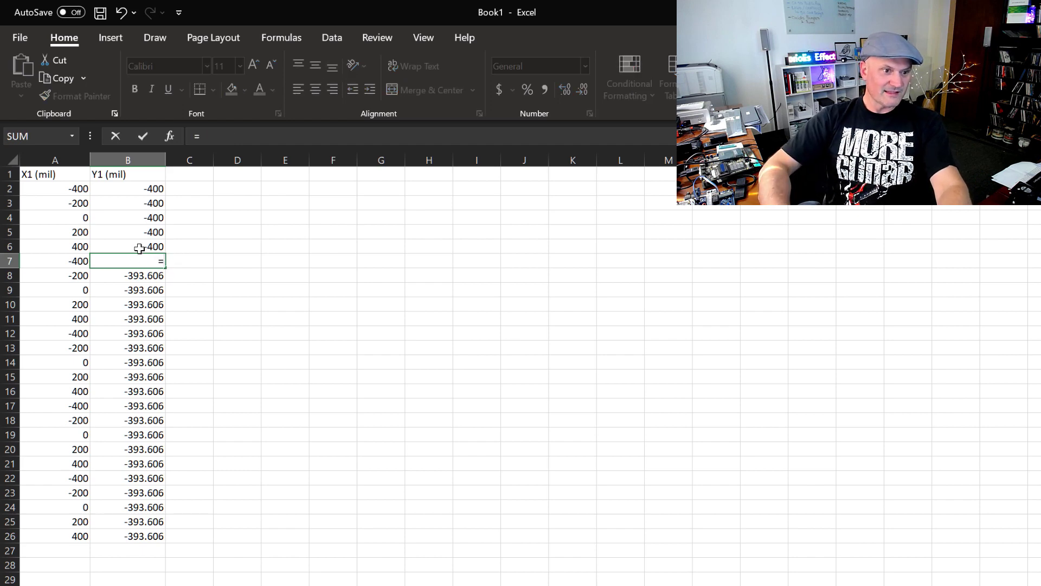
{"action": "left_click", "coordinate": [142, 246]}
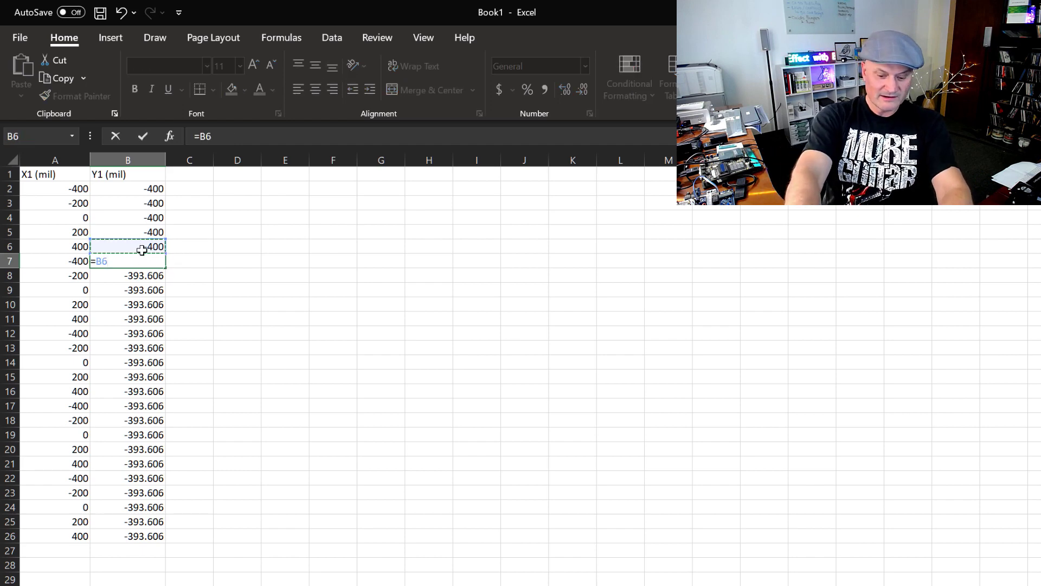
{"action": "type", "text": "+"}
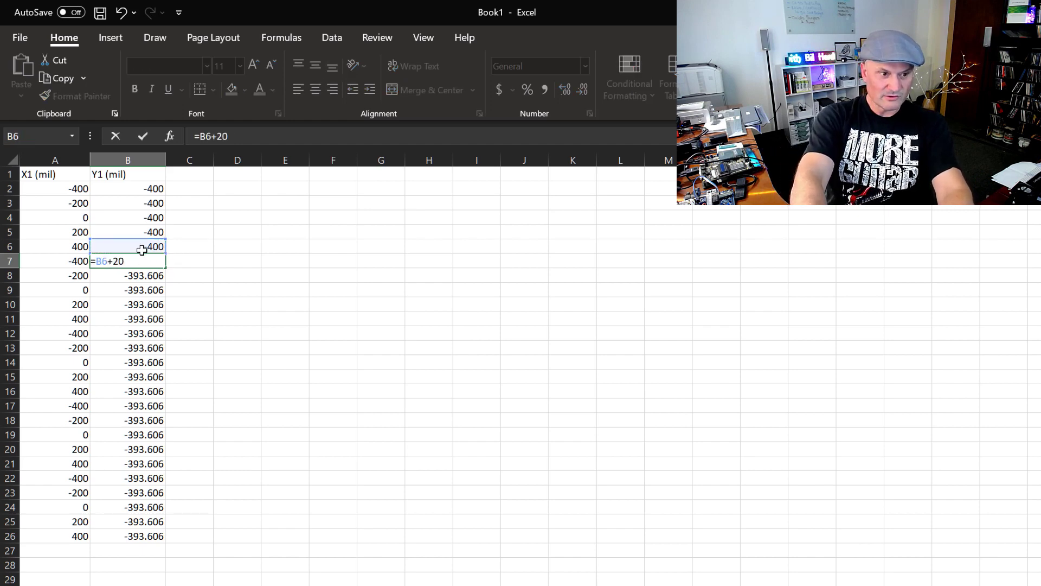
{"action": "type", "text": "20"}
{"action": "key", "text": "Return"}
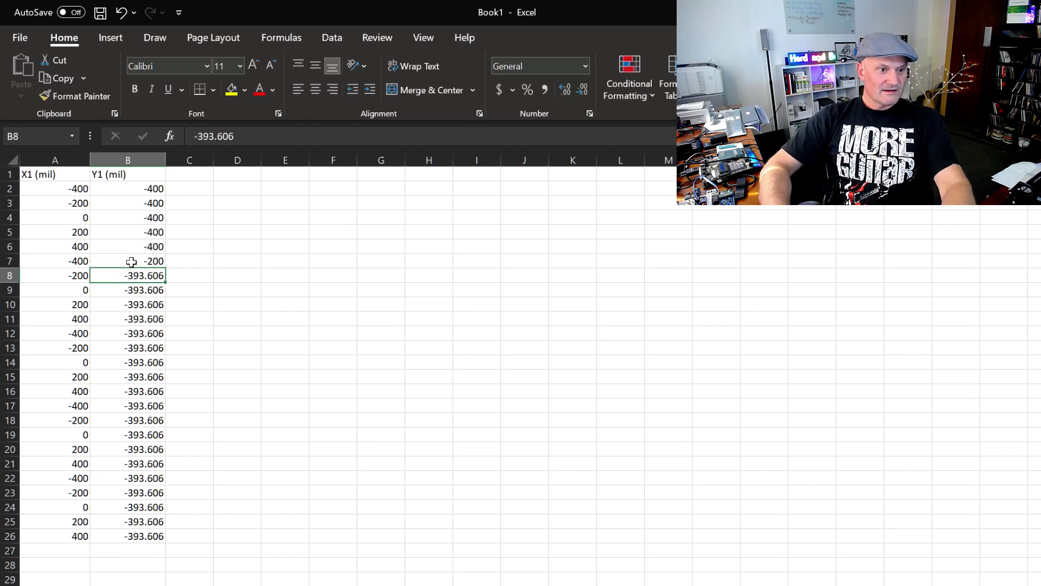
{"action": "left_click", "coordinate": [131, 262]}
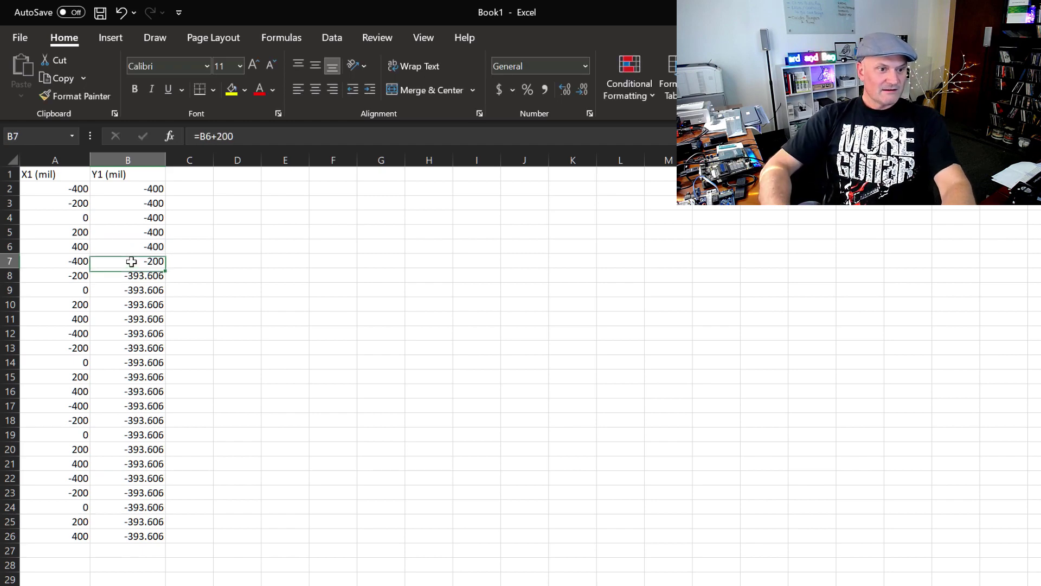
{"action": "left_click", "coordinate": [211, 136]}
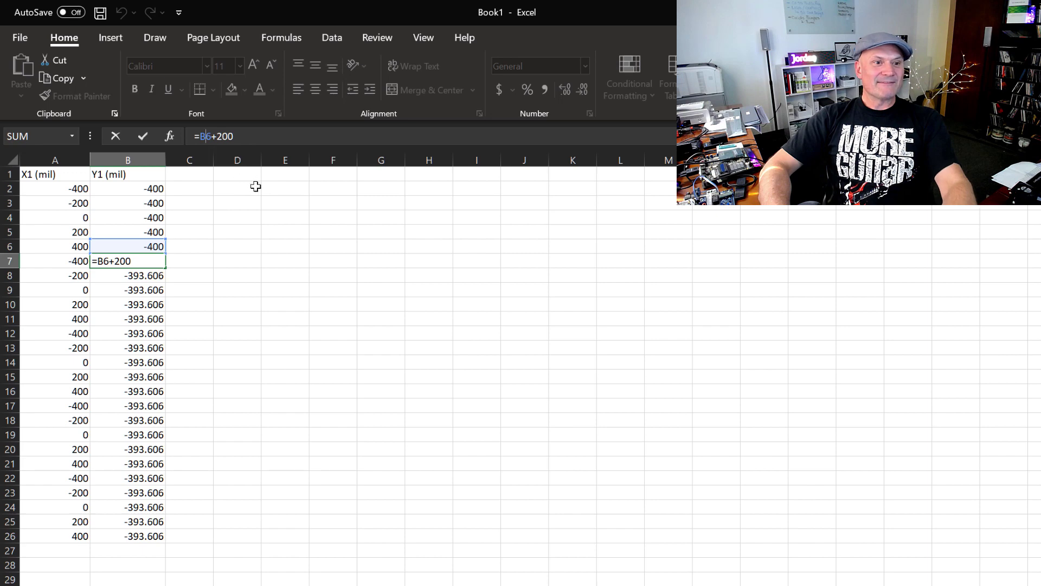
{"action": "type", "text": "$"}
{"action": "left_click", "coordinate": [143, 137]}
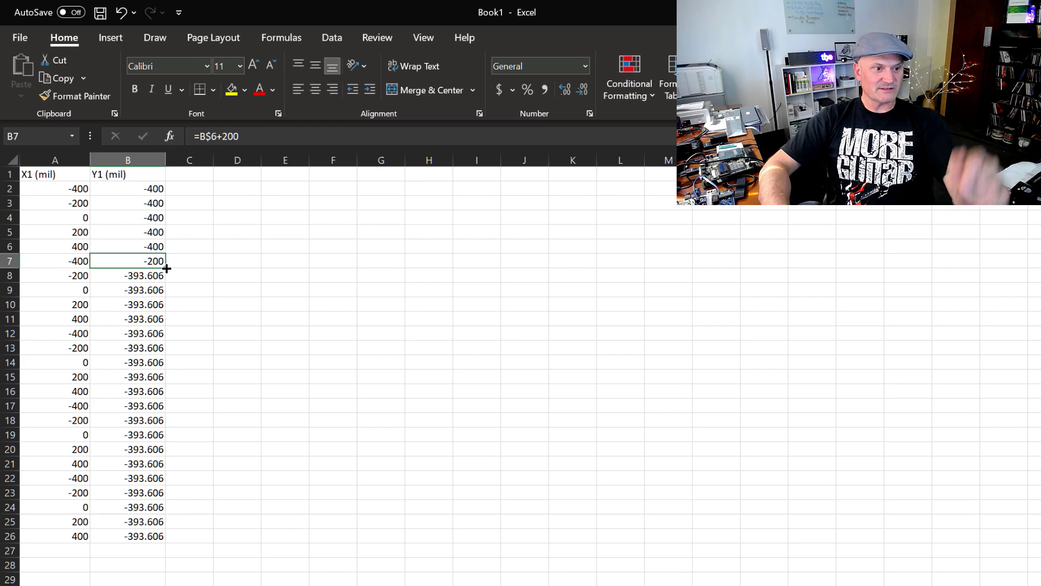
{"action": "left_click_drag", "start_coordinate": [170, 279], "coordinate": [163, 323]}
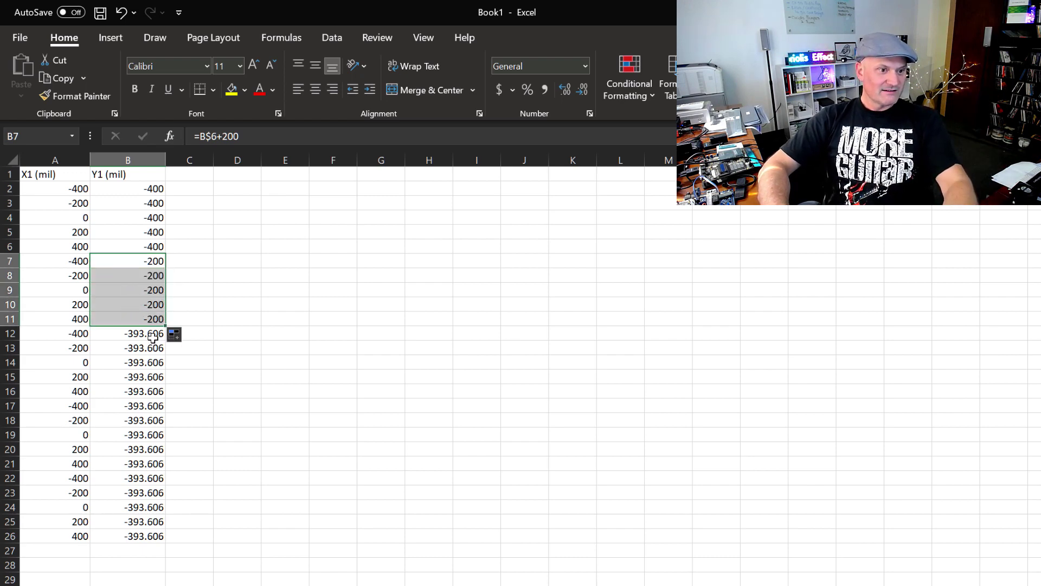
Step: Enter =B$11+200 in B12 and fill 0 down to B16
{"action": "left_click", "coordinate": [152, 335]}
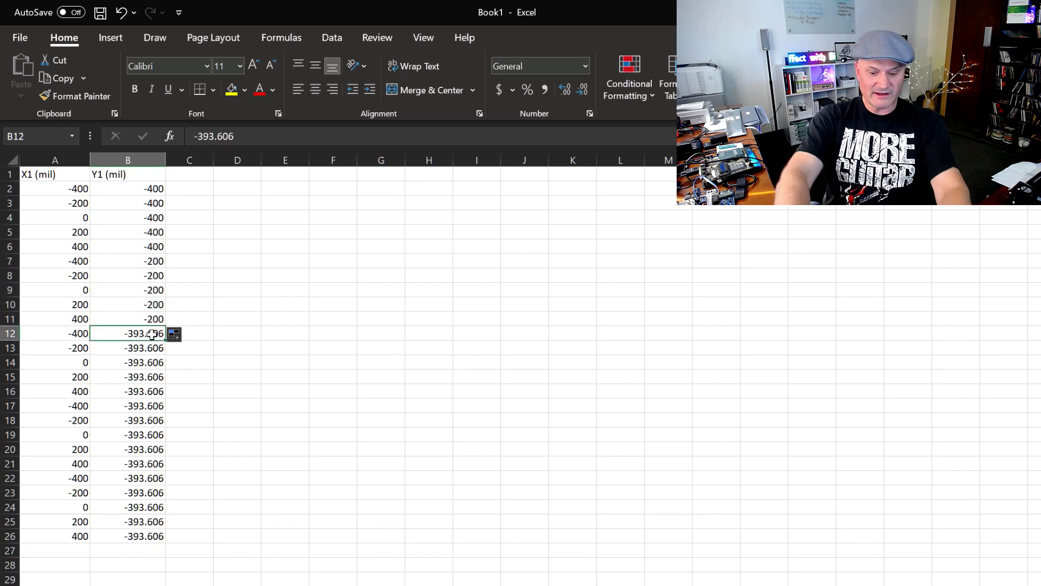
{"action": "type", "text": "="}
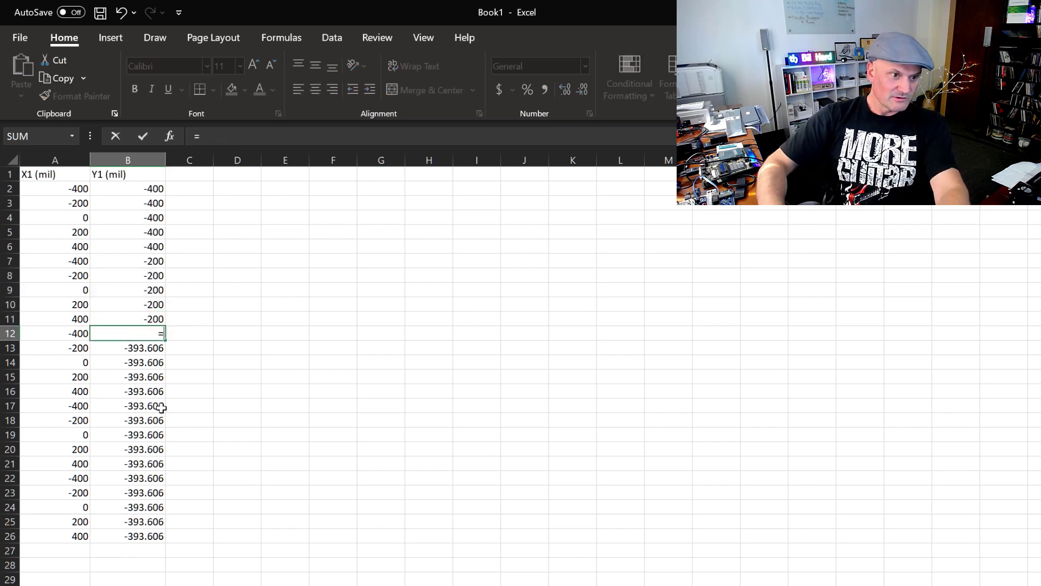
{"action": "left_click", "coordinate": [144, 320]}
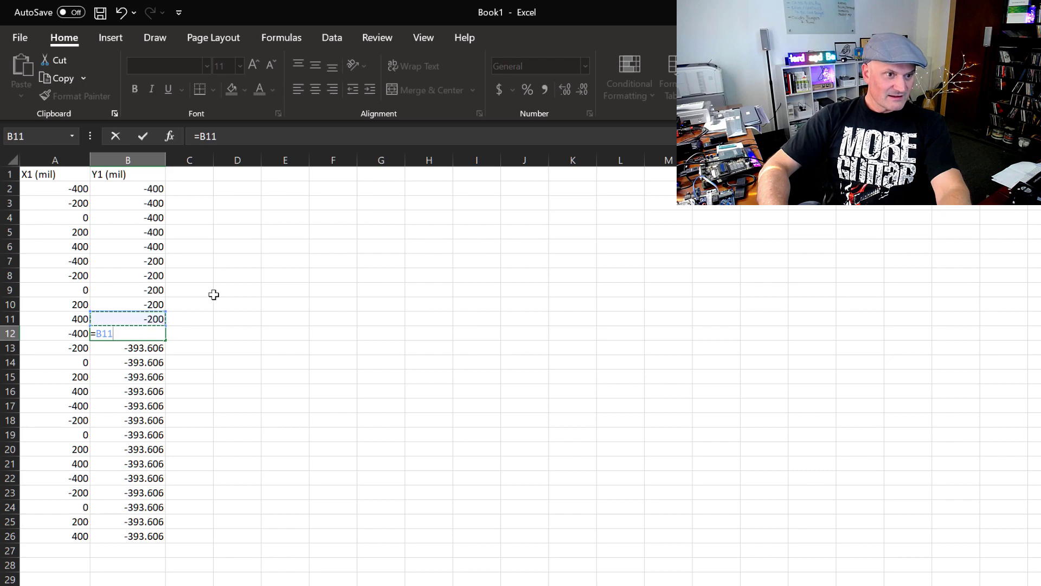
{"action": "left_click", "coordinate": [206, 139]}
{"action": "type", "text": "$"}
{"action": "type", "text": "+"}
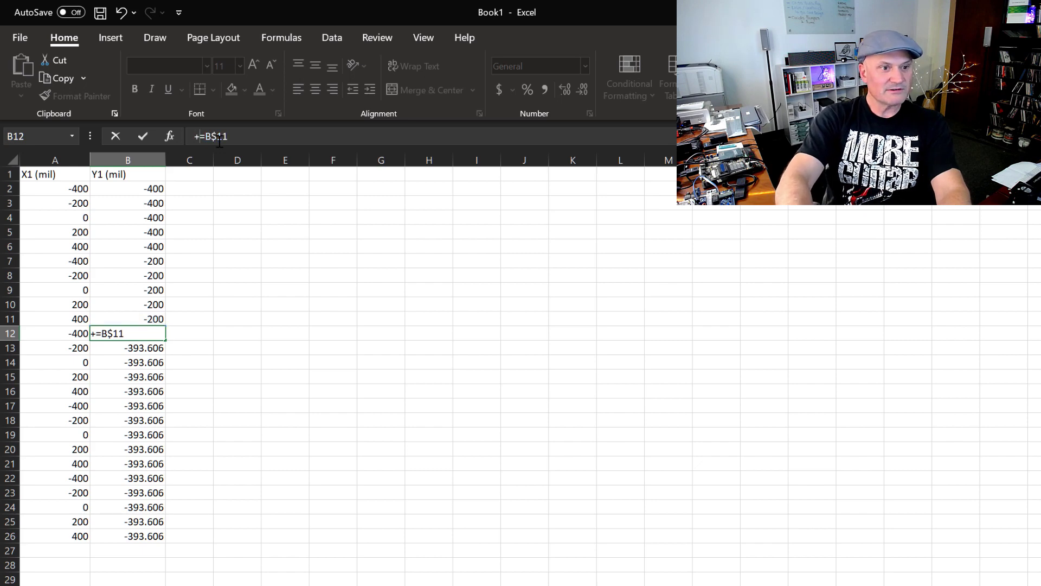
{"action": "key", "text": "BackSpace"}
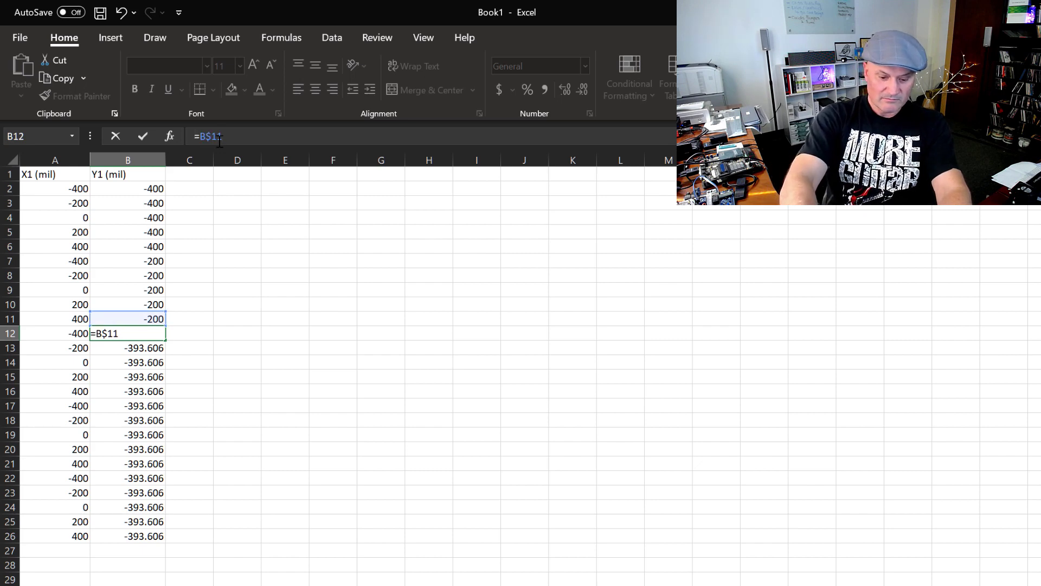
{"action": "type", "text": "+200"}
{"action": "key", "text": "Return"}
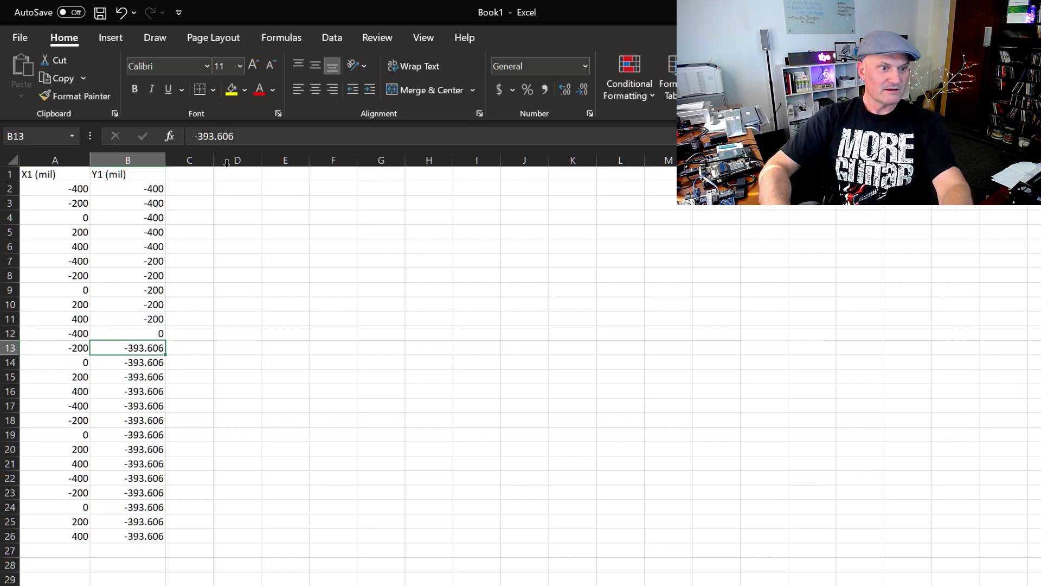
{"action": "left_click", "coordinate": [144, 334]}
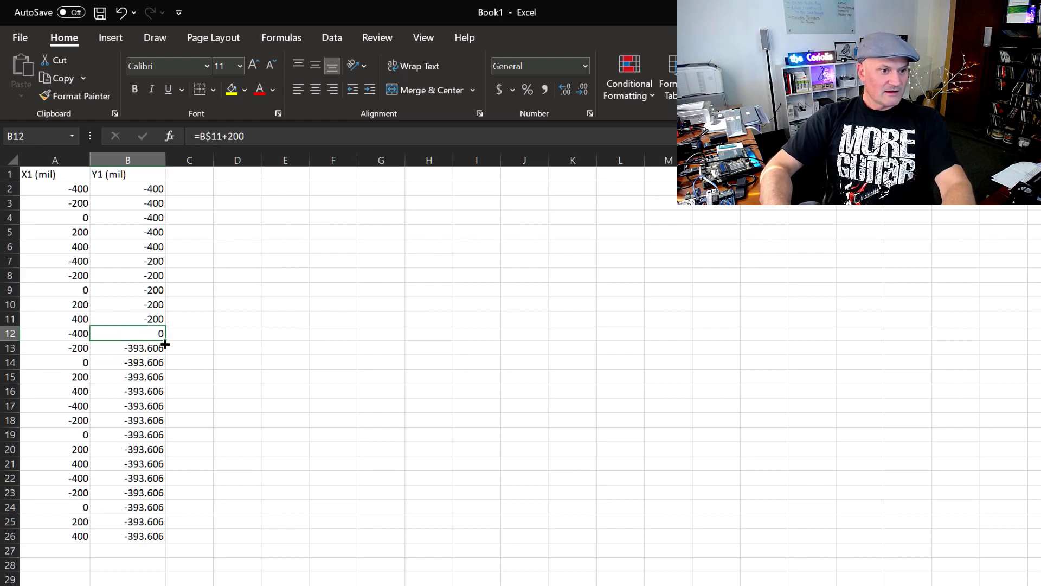
{"action": "left_click_drag", "start_coordinate": [163, 342], "coordinate": [163, 399]}
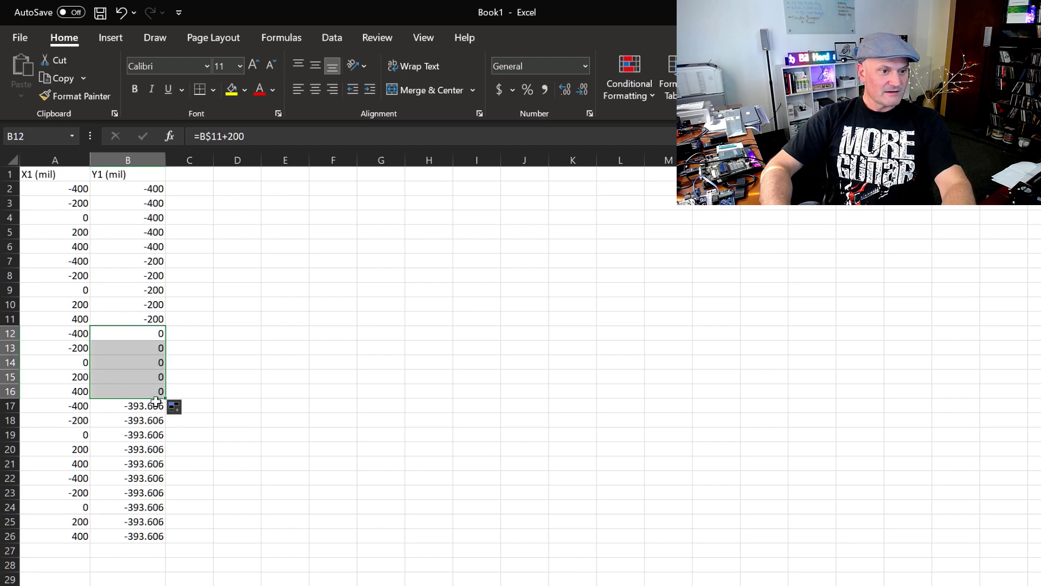
Step: Enter =B$16+200 in B17 and fill 200 down to B21
{"action": "left_click", "coordinate": [155, 401]}
{"action": "type", "text": "="}
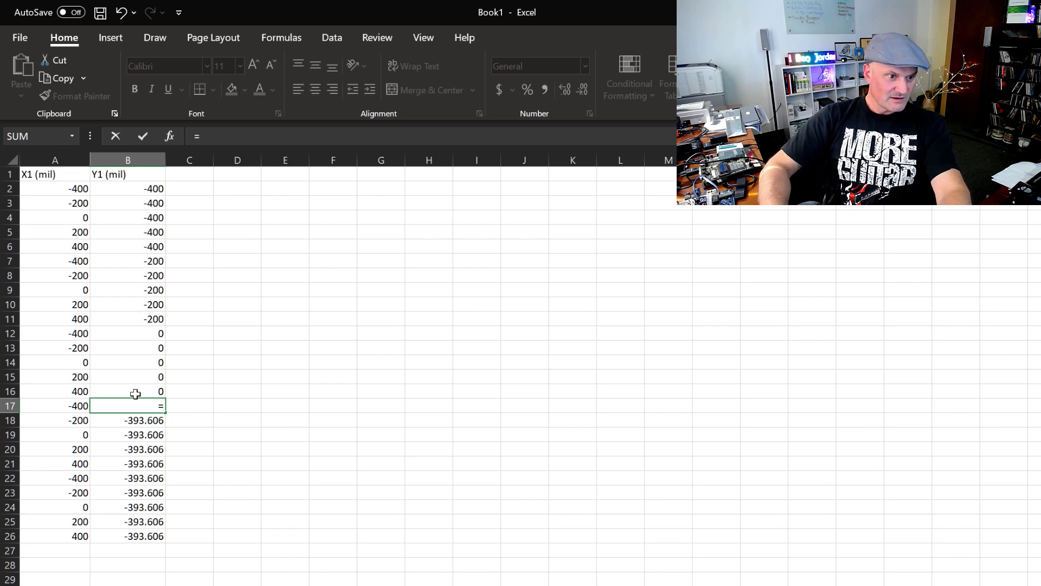
{"action": "left_click", "coordinate": [137, 392]}
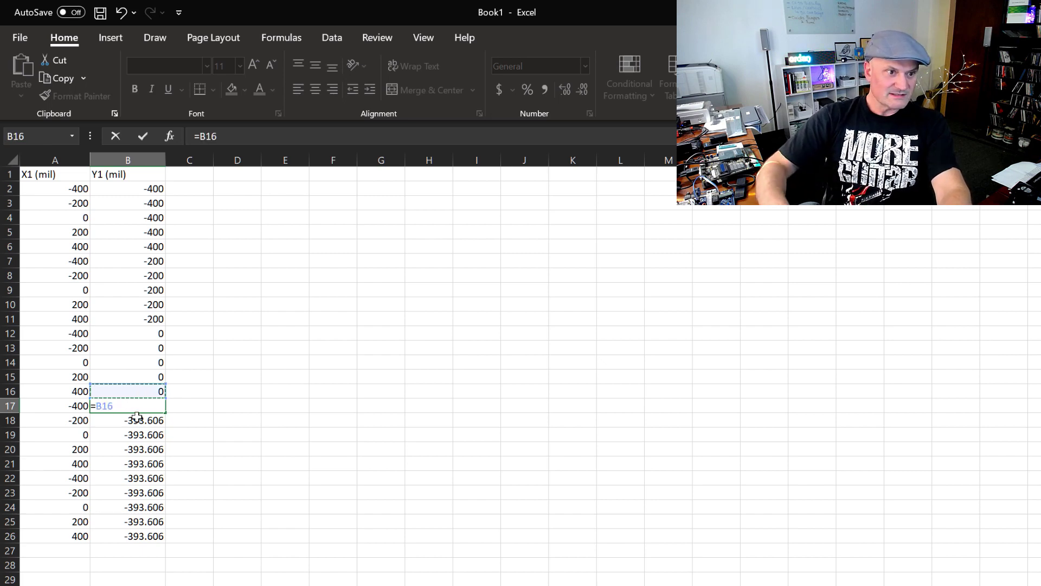
{"action": "left_click", "coordinate": [236, 139]}
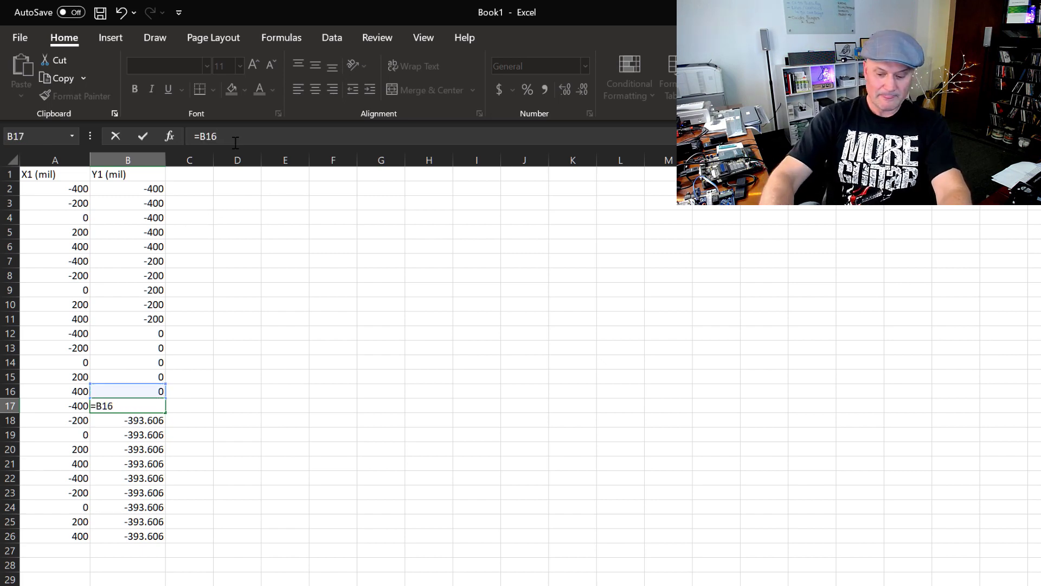
{"action": "key", "text": "F4"}
{"action": "key", "text": "F4"}
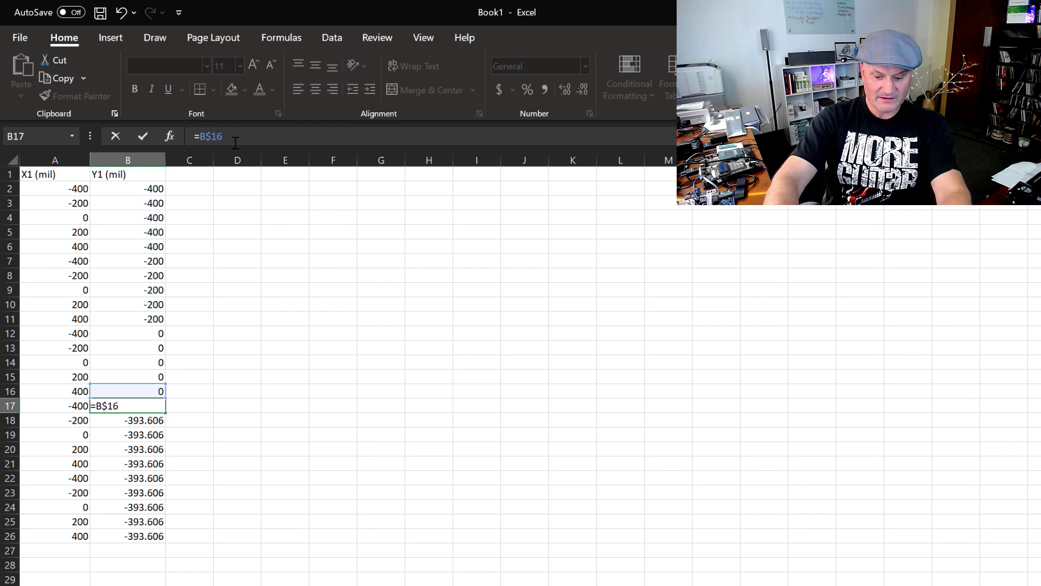
{"action": "type", "text": "+200"}
{"action": "key", "text": "Return"}
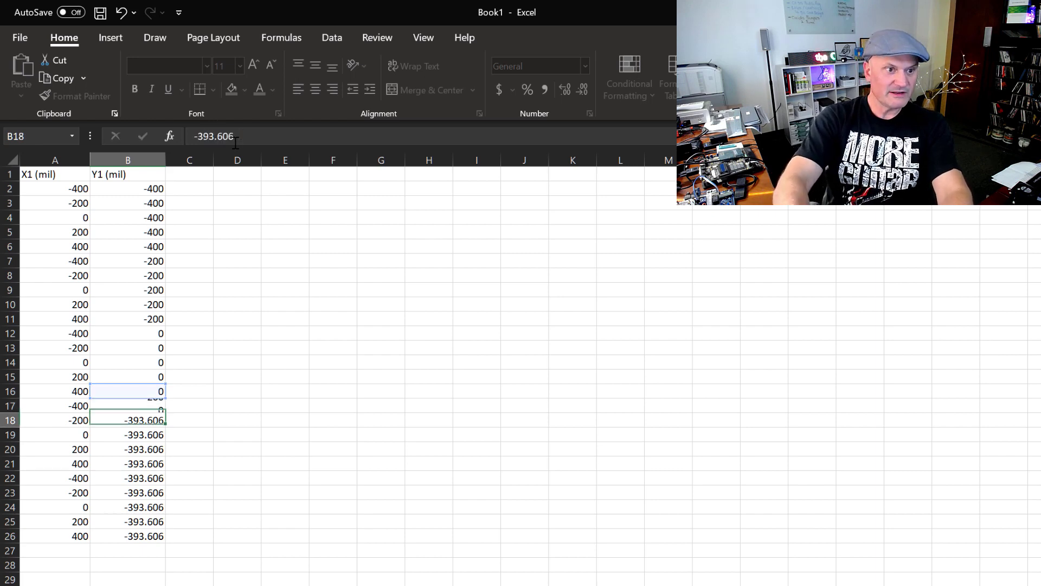
{"action": "left_click", "coordinate": [139, 407]}
{"action": "left_click_drag", "start_coordinate": [165, 415], "coordinate": [163, 467]}
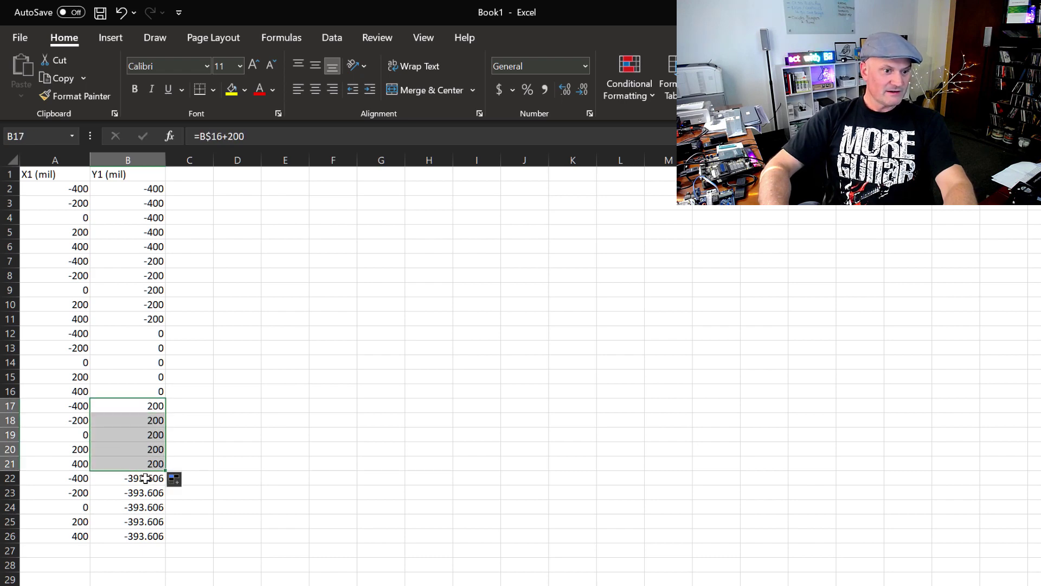
Step: Enter =B$21+200 in B22 and fill 400 down to B26
{"action": "left_click", "coordinate": [145, 477]}
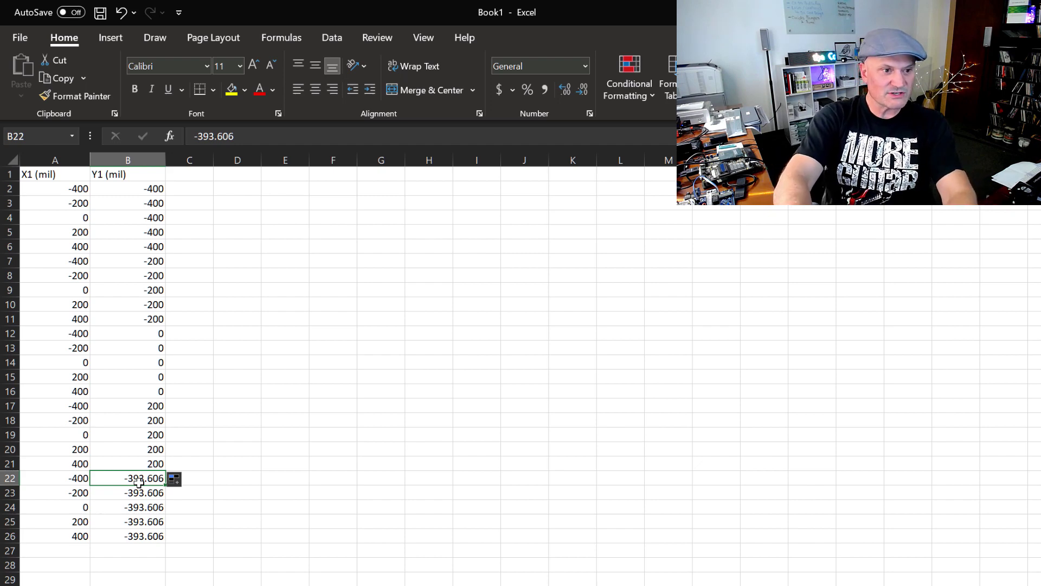
{"action": "type", "text": "="}
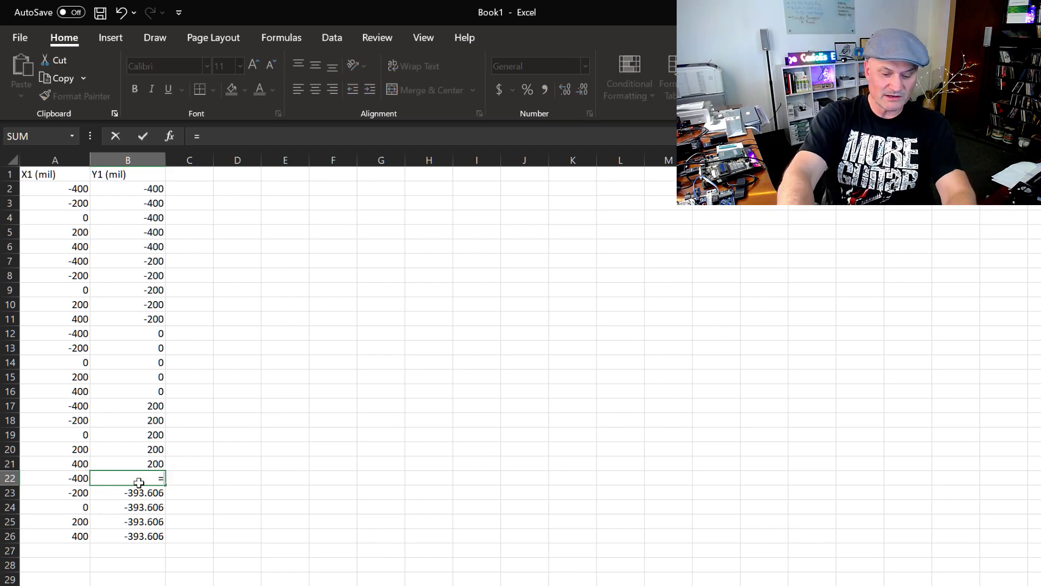
{"action": "type", "text": "400"}
{"action": "key", "text": "BackSpace"}
{"action": "key", "text": "BackSpace"}
{"action": "key", "text": "BackSpace"}
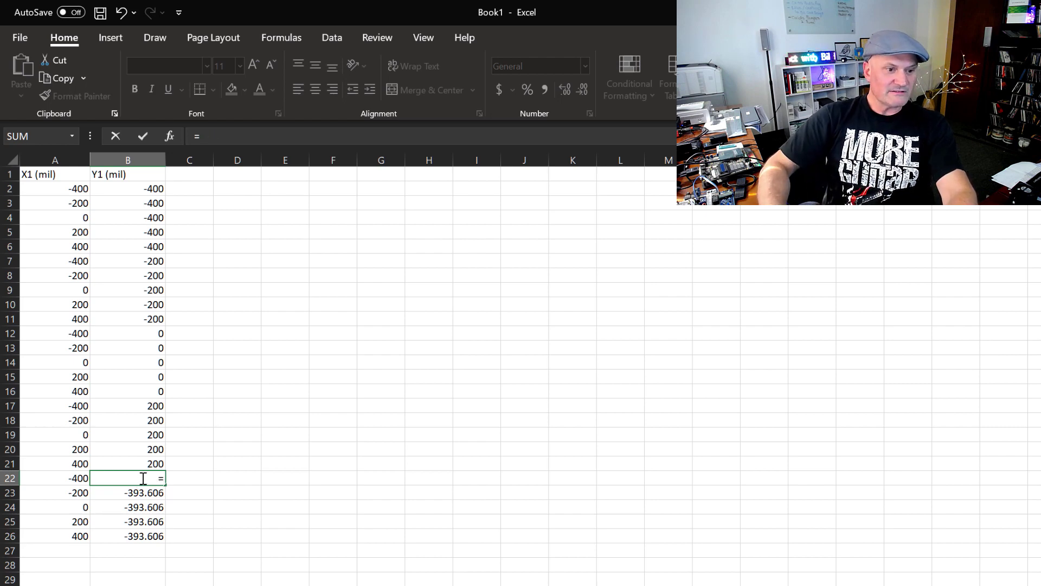
{"action": "left_click", "coordinate": [139, 461]}
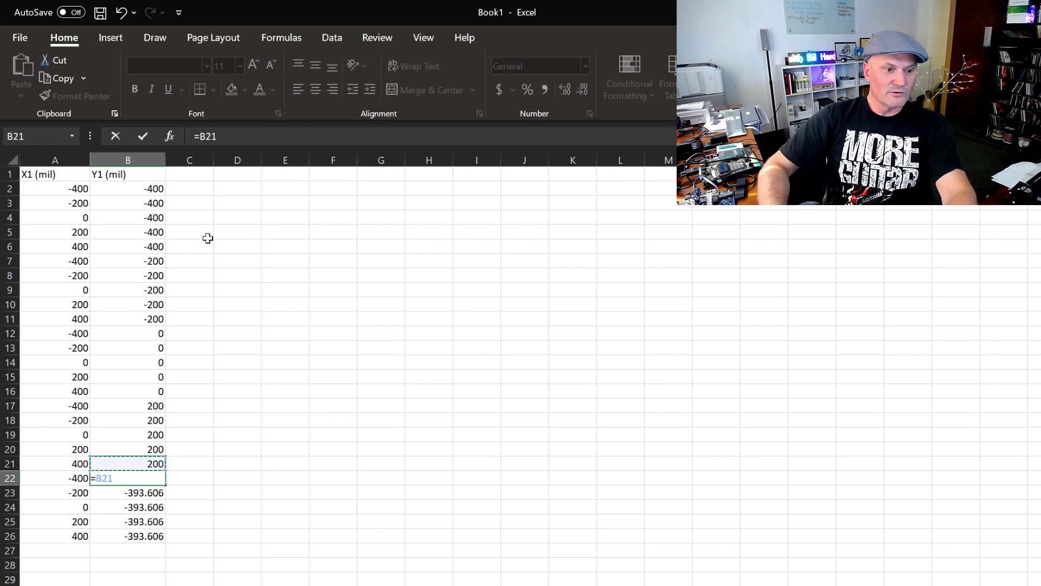
{"action": "left_click", "coordinate": [210, 136]}
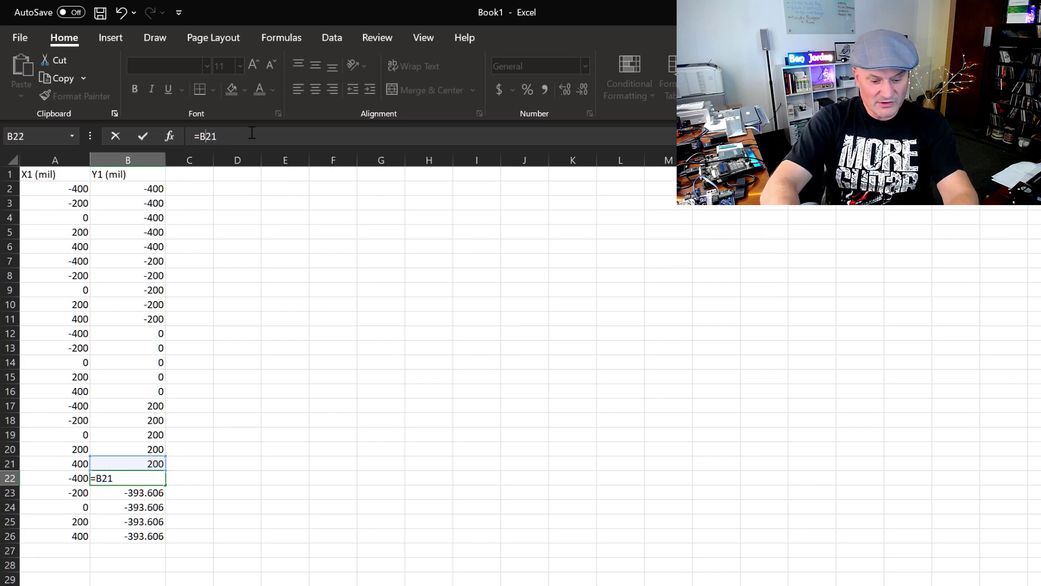
{"action": "type", "text": "$"}
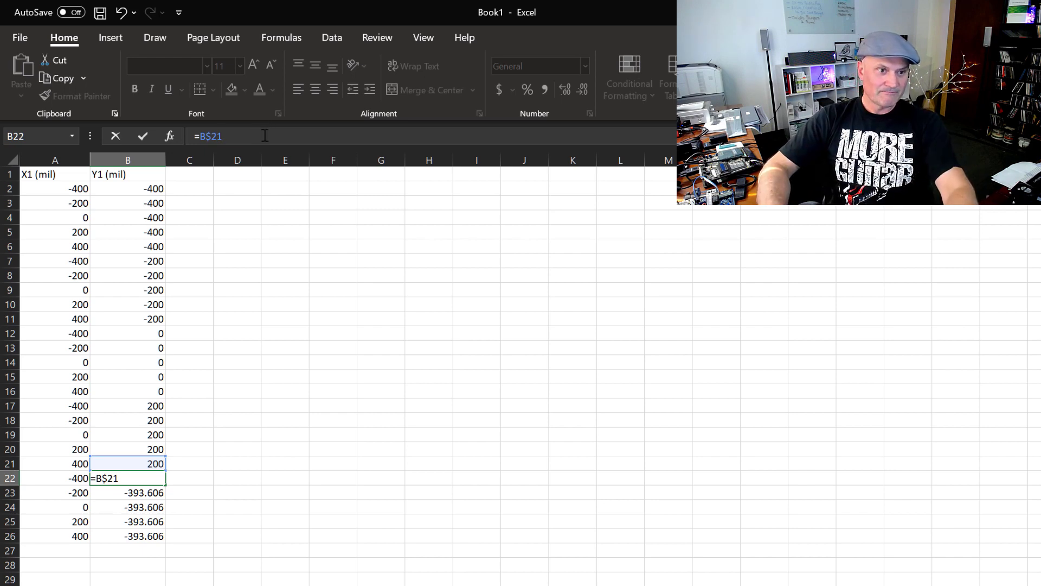
{"action": "type", "text": "00"}
{"action": "key", "text": "Return"}
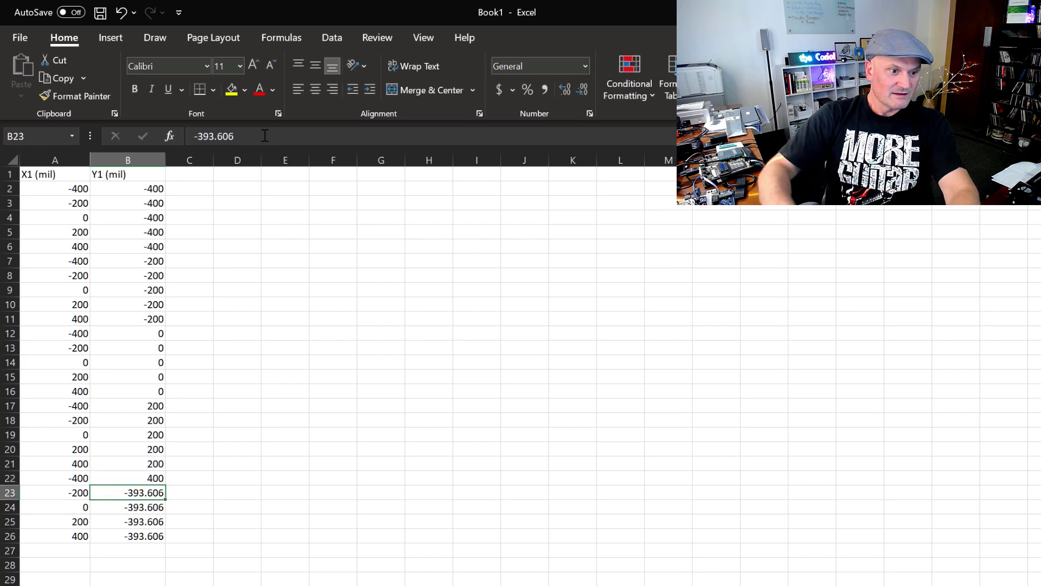
{"action": "left_click", "coordinate": [153, 475]}
{"action": "left_click_drag", "start_coordinate": [166, 485], "coordinate": [159, 537]}
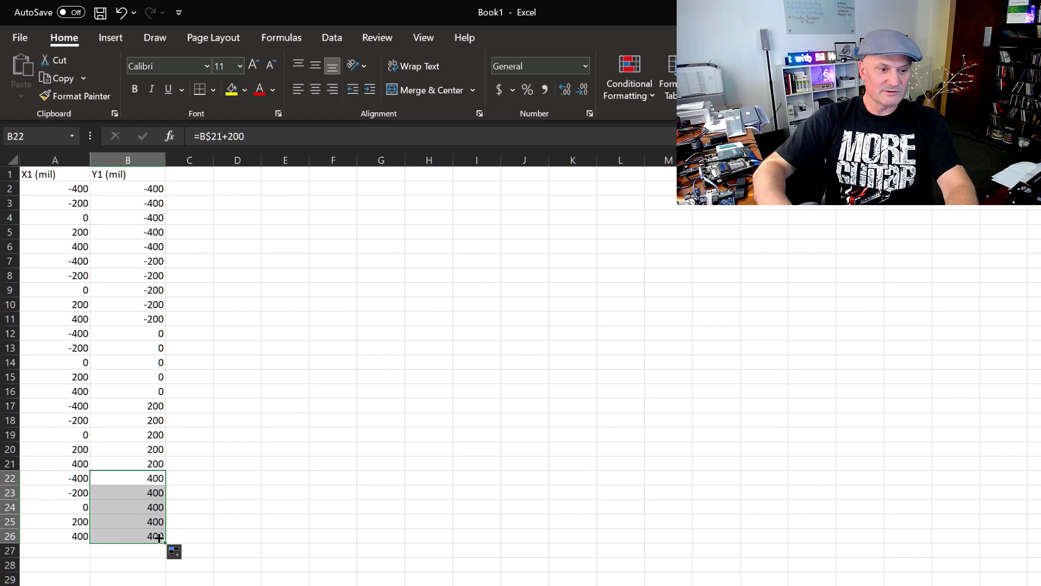
{"action": "left_click", "coordinate": [184, 533]}
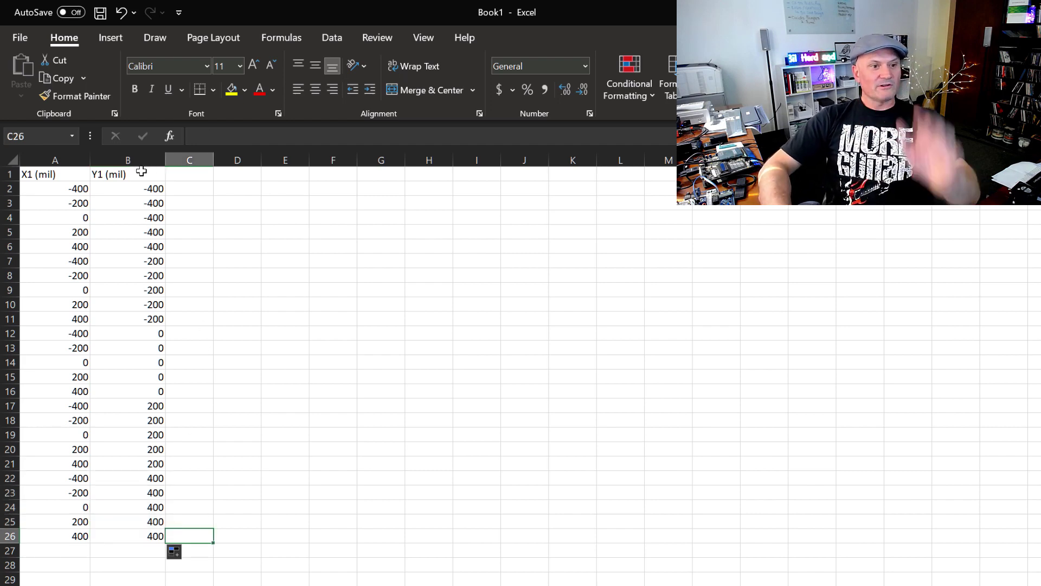
Step: Copy the whole A1:B26 coordinate table and switch back to Altium Designer
{"action": "left_click_drag", "start_coordinate": [77, 174], "coordinate": [137, 535]}
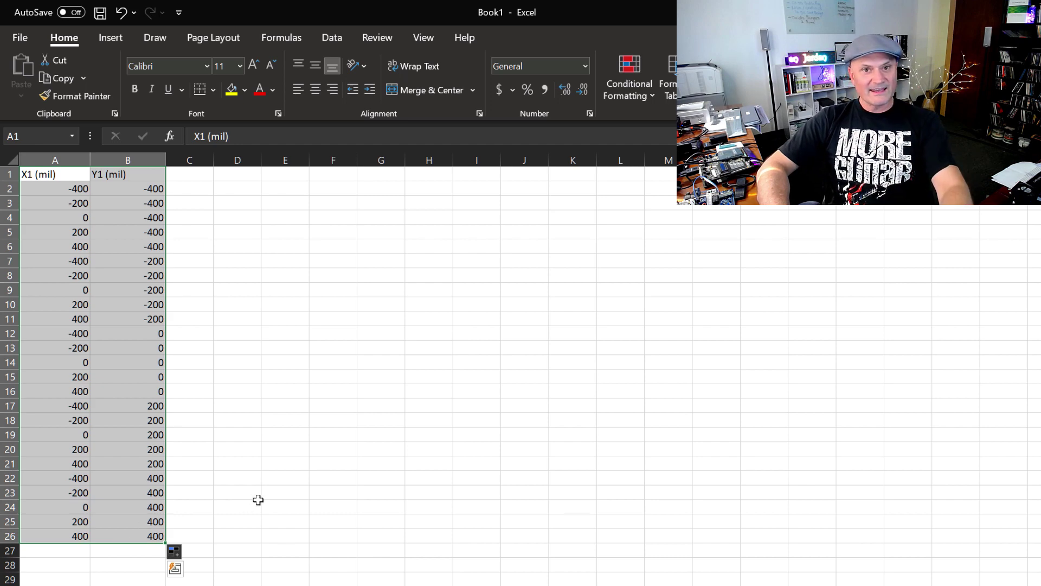
{"action": "key", "text": "ctrl+c"}
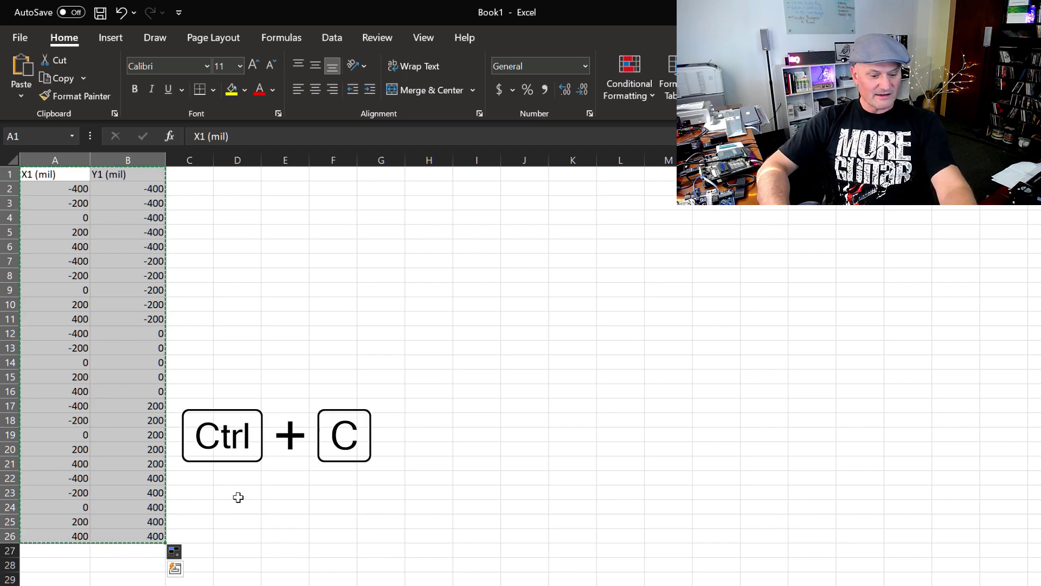
{"action": "key", "text": "alt+Tab"}
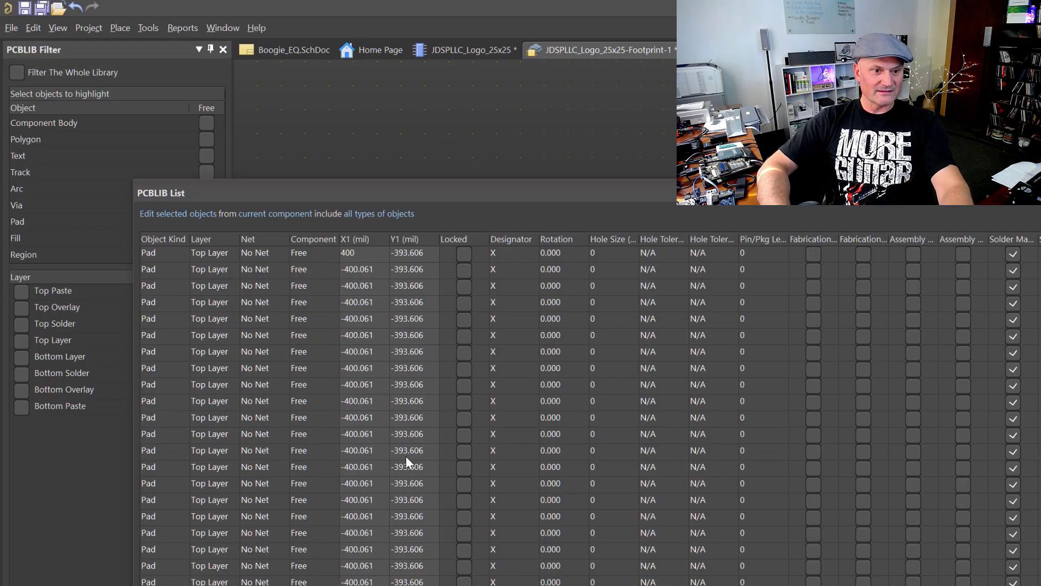
Step: Select the X1 and Y1 cells of all 25 pads and choose Smart Grid Paste
{"action": "left_click_drag", "start_coordinate": [383, 251], "coordinate": [420, 564]}
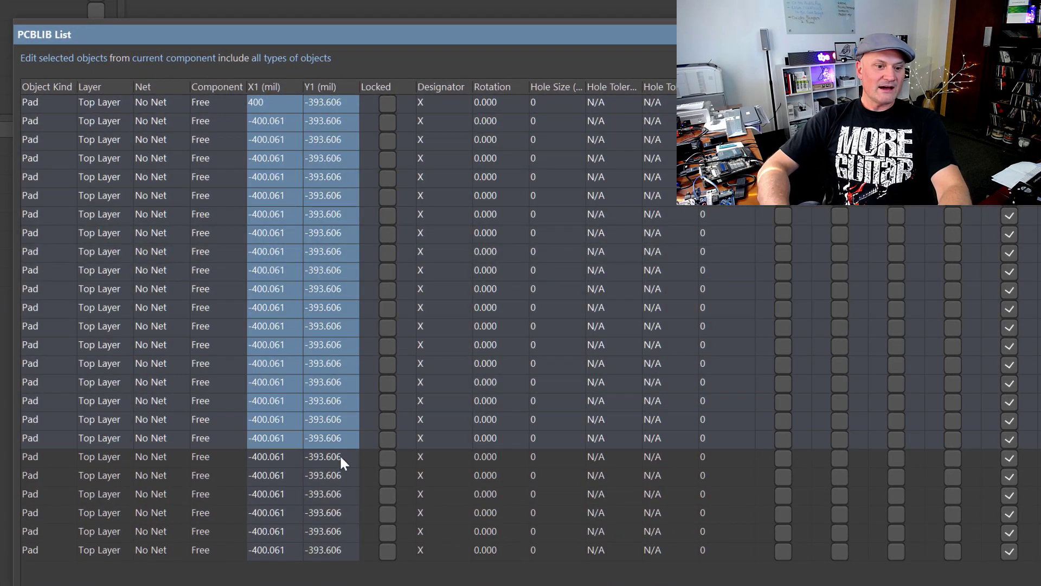
{"action": "left_click_drag", "start_coordinate": [339, 454], "coordinate": [345, 545]}
{"action": "right_click", "coordinate": [345, 544]}
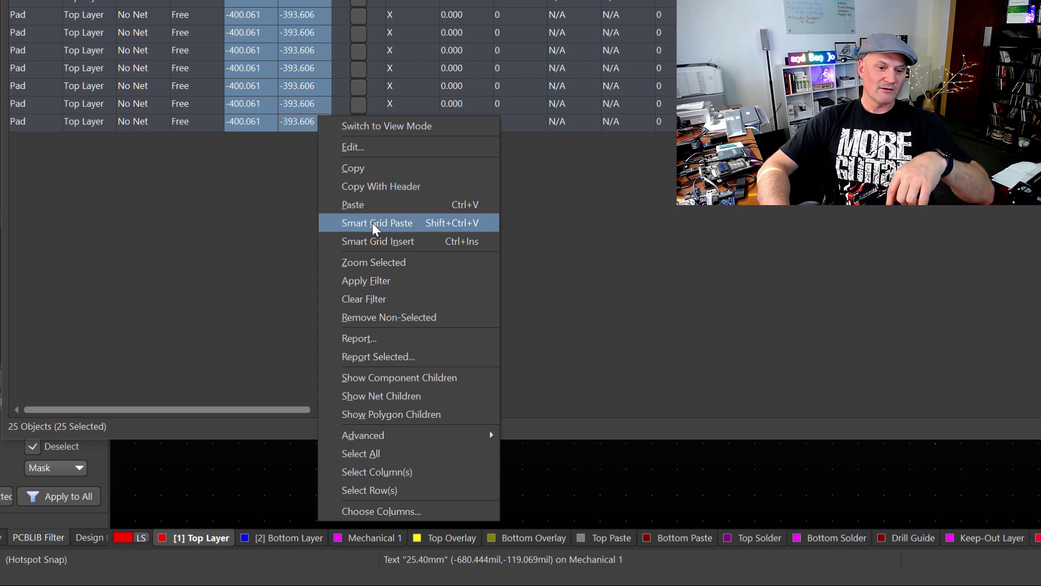
{"action": "left_click", "coordinate": [432, 223]}
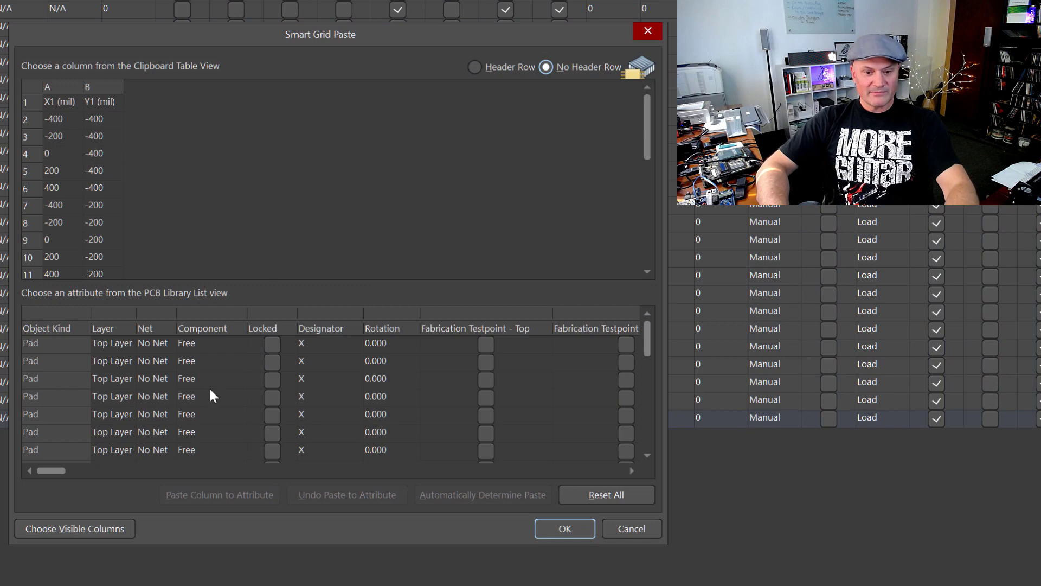
Step: Set Header Row so the clipboard's first row gives the X1 (mil) and Y1 (mil) headers
{"action": "left_click", "coordinate": [57, 98]}
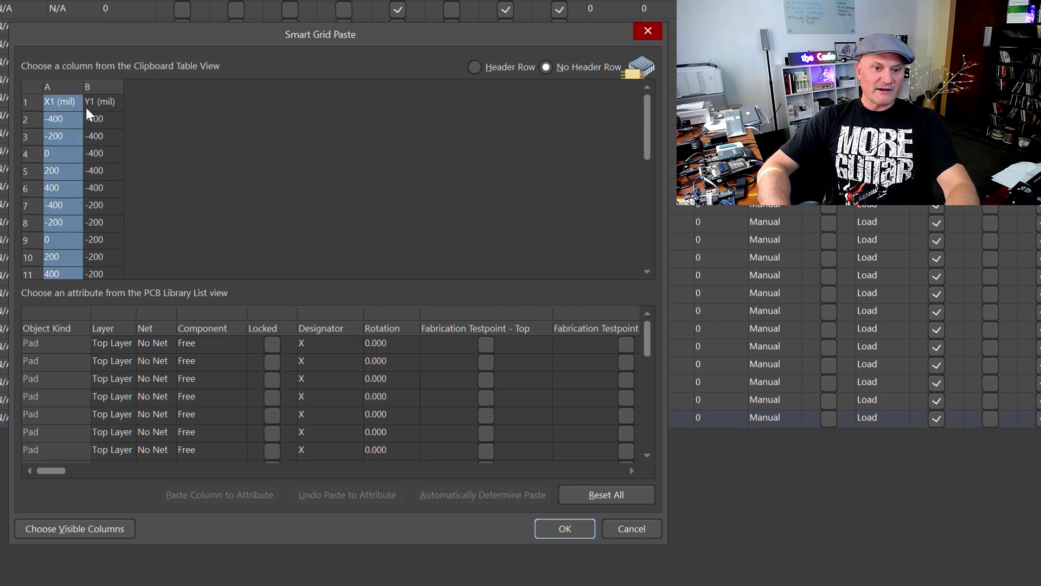
{"action": "left_click", "coordinate": [479, 65]}
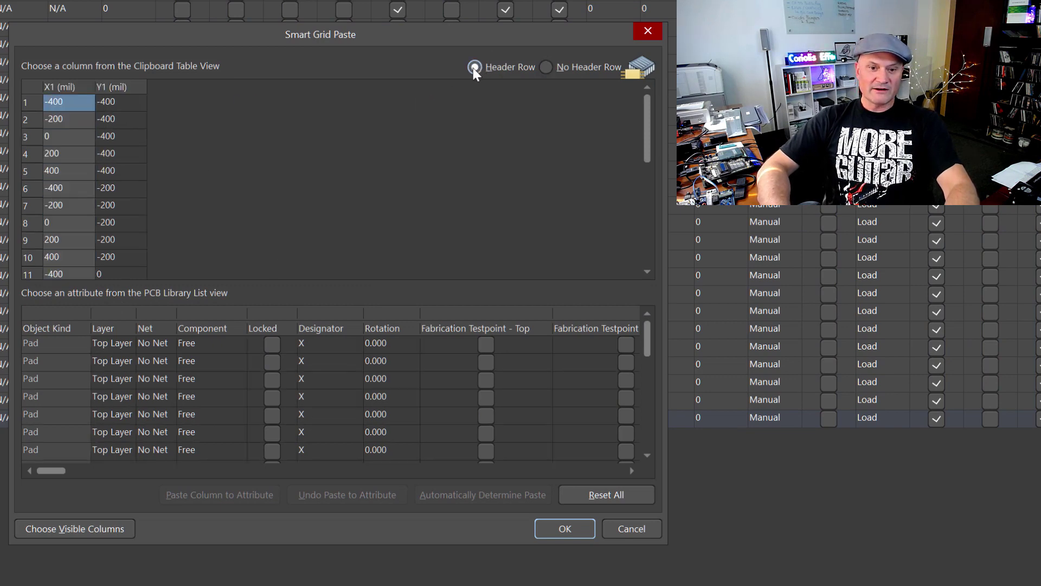
{"action": "left_click", "coordinate": [105, 102]}
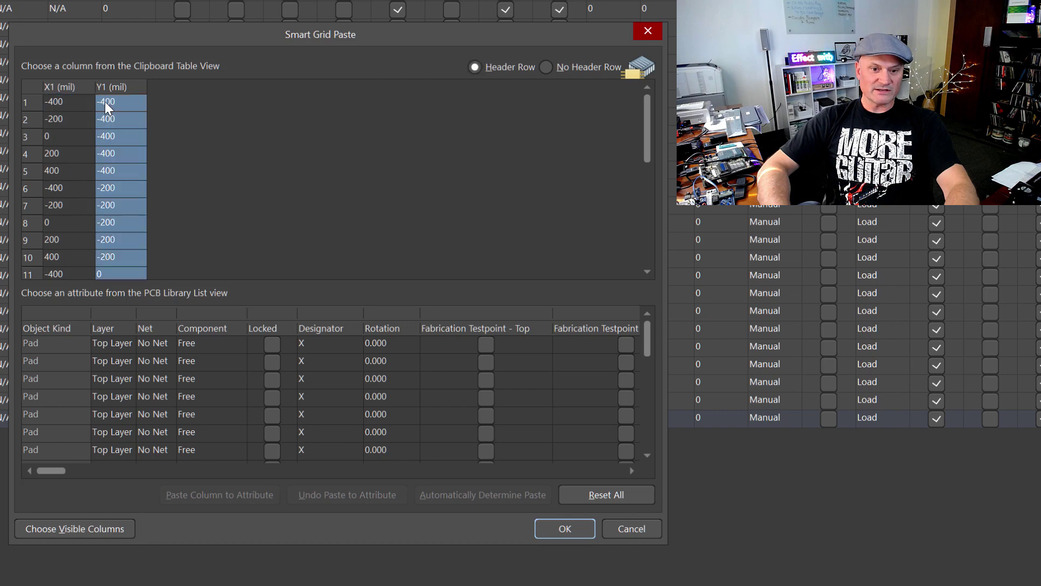
{"action": "left_click", "coordinate": [57, 103]}
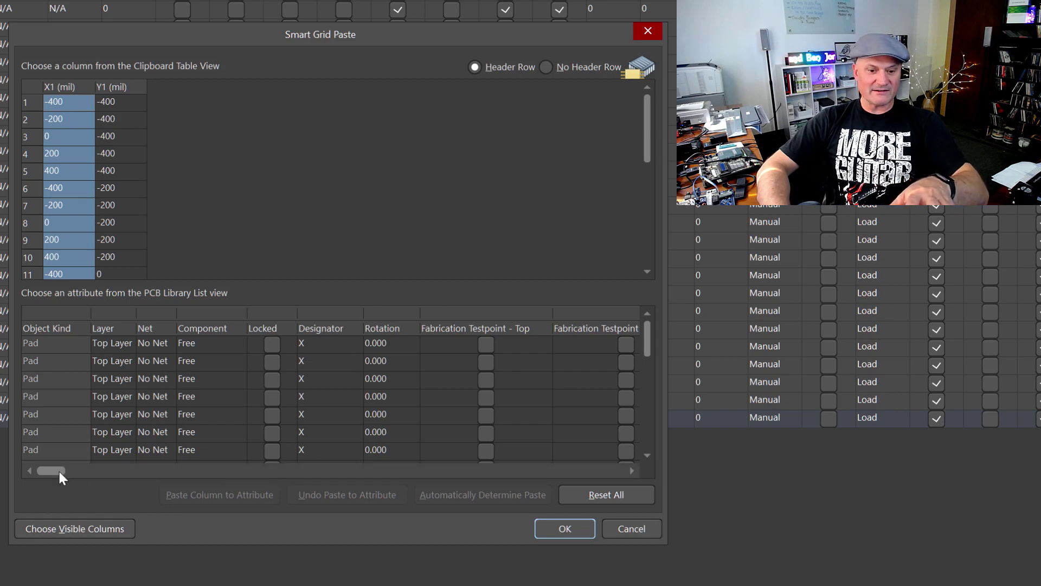
{"action": "left_click_drag", "start_coordinate": [59, 471], "coordinate": [50, 489]}
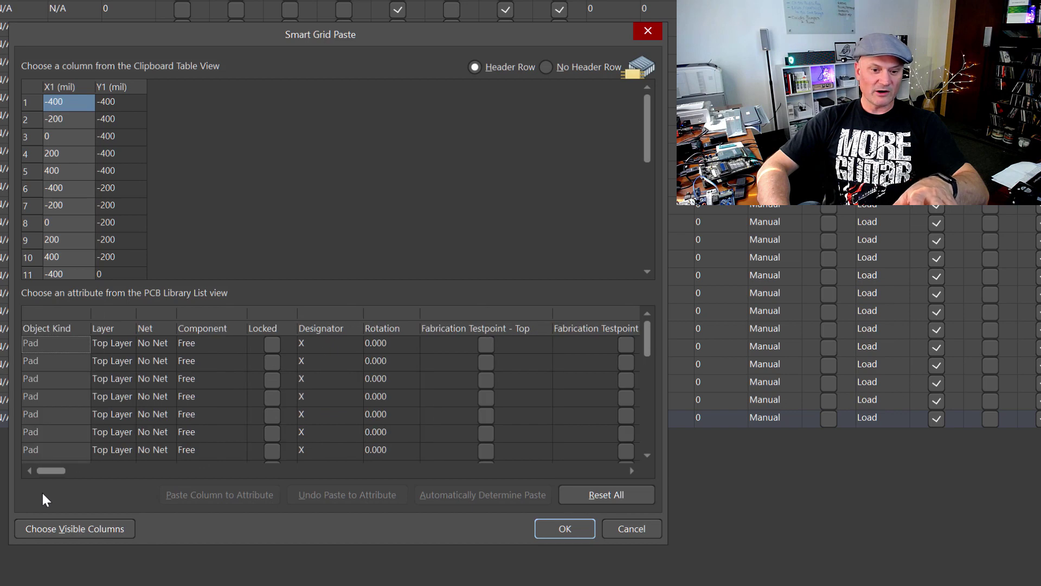
Step: Make the pads' X1 attribute a visible column in the Smart Grid Paste list
{"action": "left_click", "coordinate": [58, 528]}
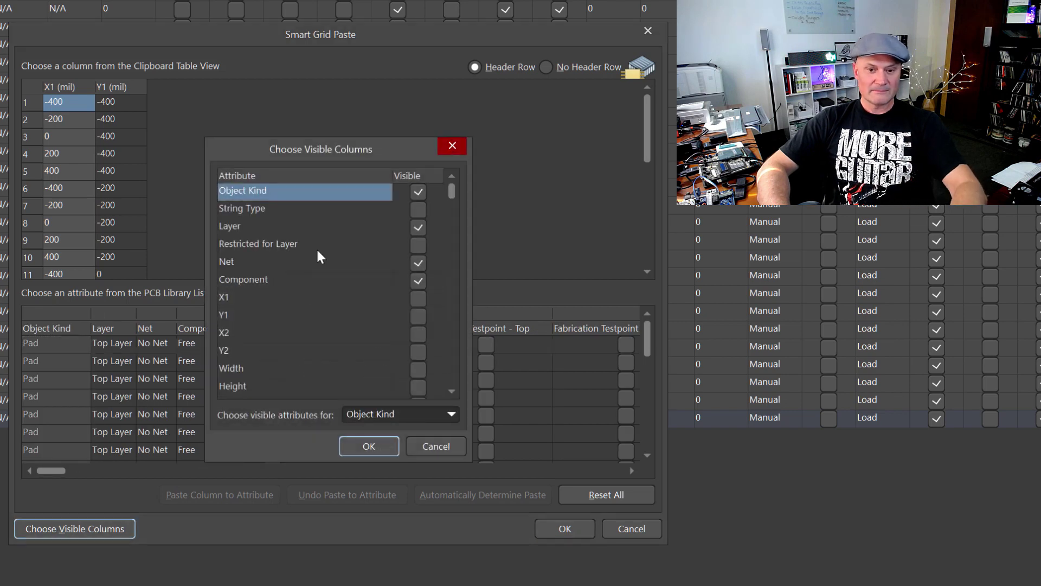
{"action": "left_click", "coordinate": [418, 298]}
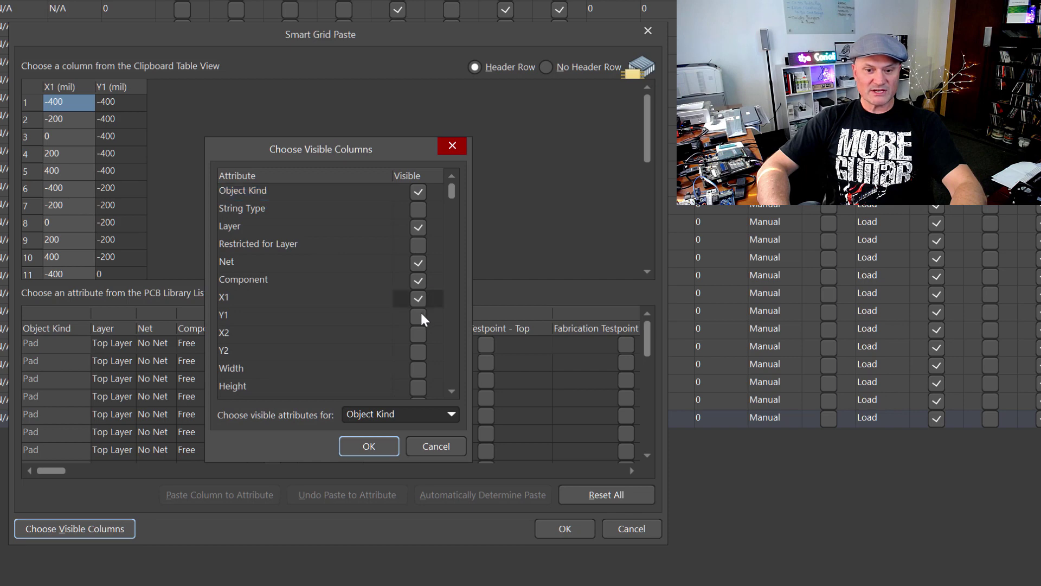
{"action": "left_click", "coordinate": [376, 444]}
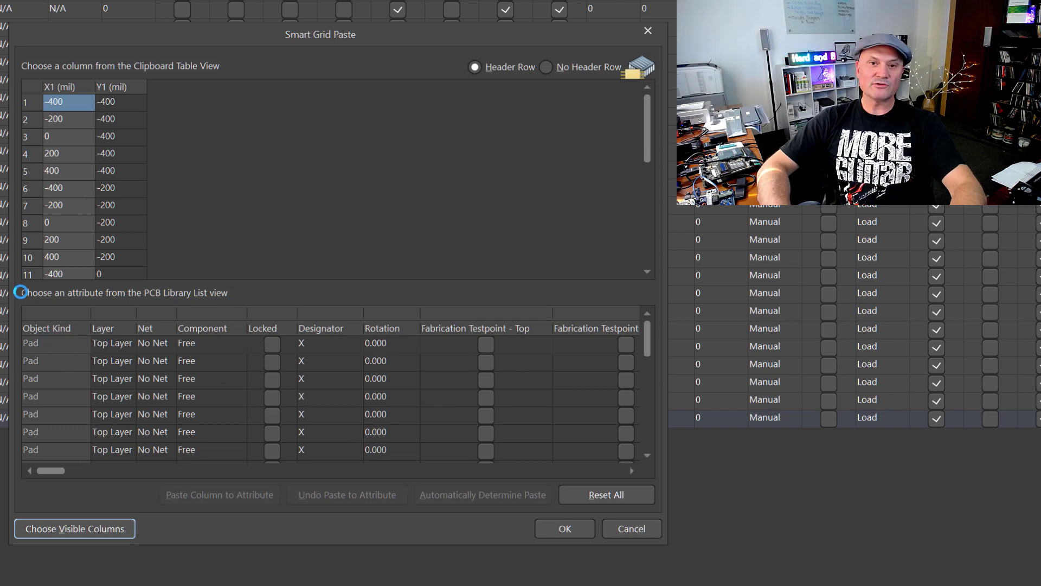
Step: Map the X1 (mil) and Y1 (mil) columns onto the 25 pads' X1 and Y1 attributes and apply
{"action": "left_click", "coordinate": [63, 90]}
{"action": "left_click", "coordinate": [267, 337]}
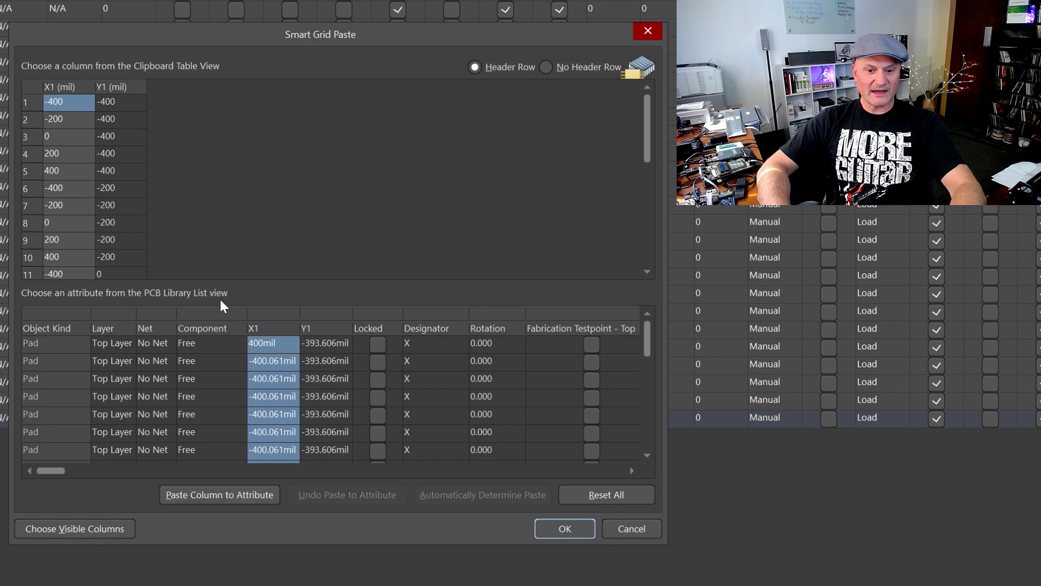
{"action": "left_click", "coordinate": [249, 493]}
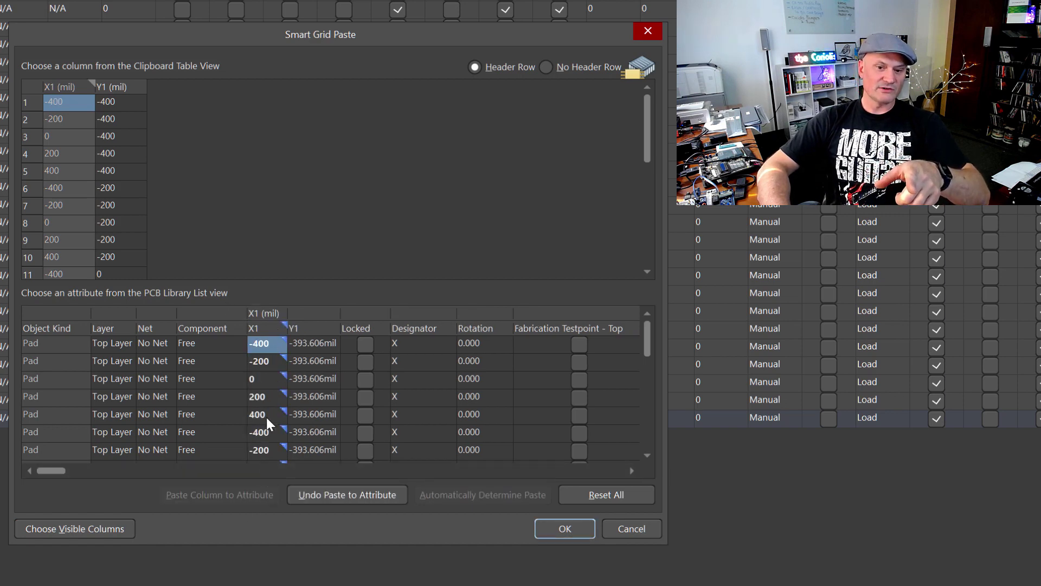
{"action": "left_click", "coordinate": [119, 103]}
{"action": "left_click", "coordinate": [308, 343]}
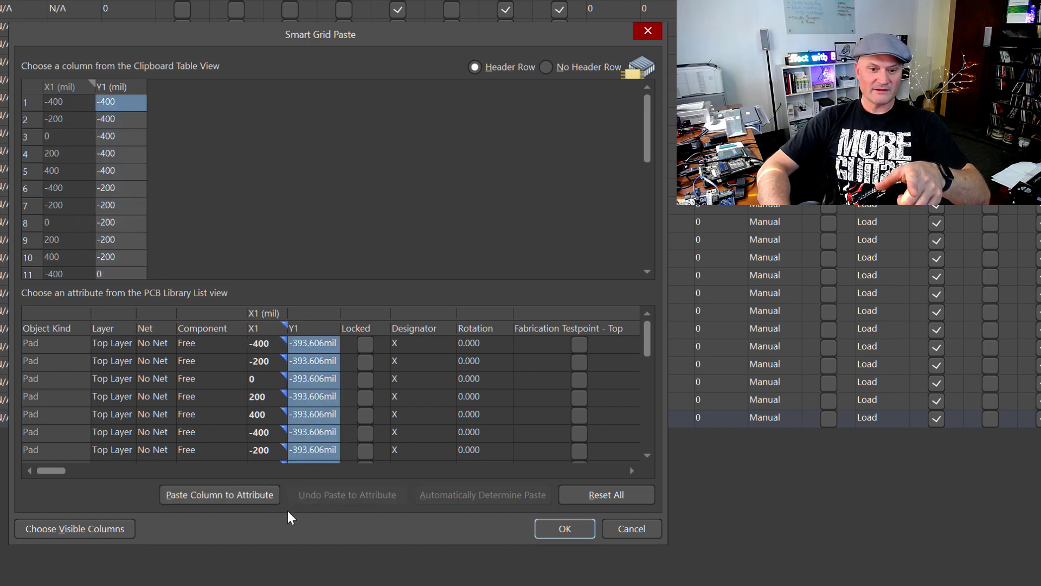
{"action": "left_click", "coordinate": [236, 494]}
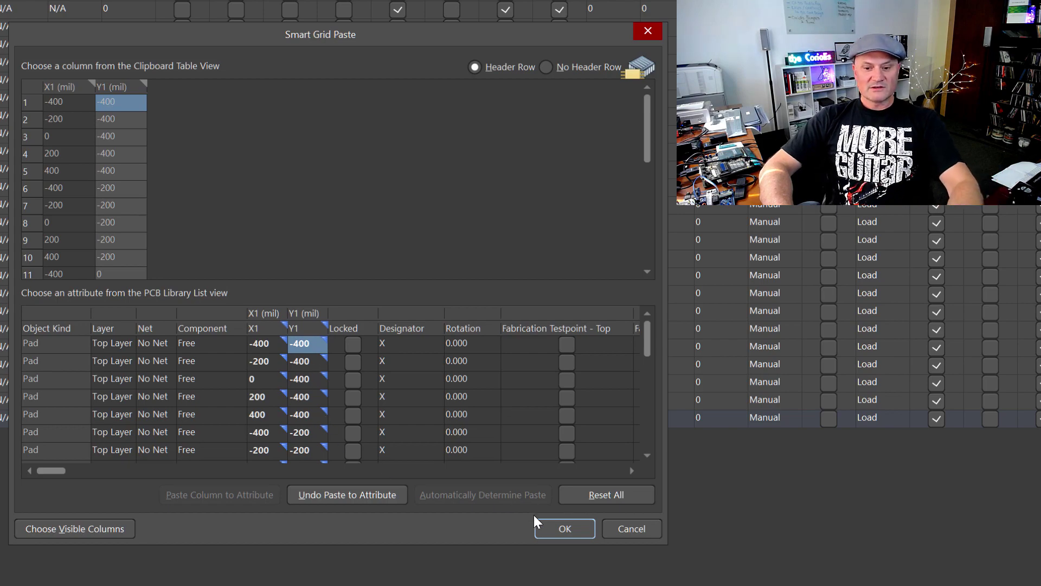
{"action": "left_click", "coordinate": [555, 528]}
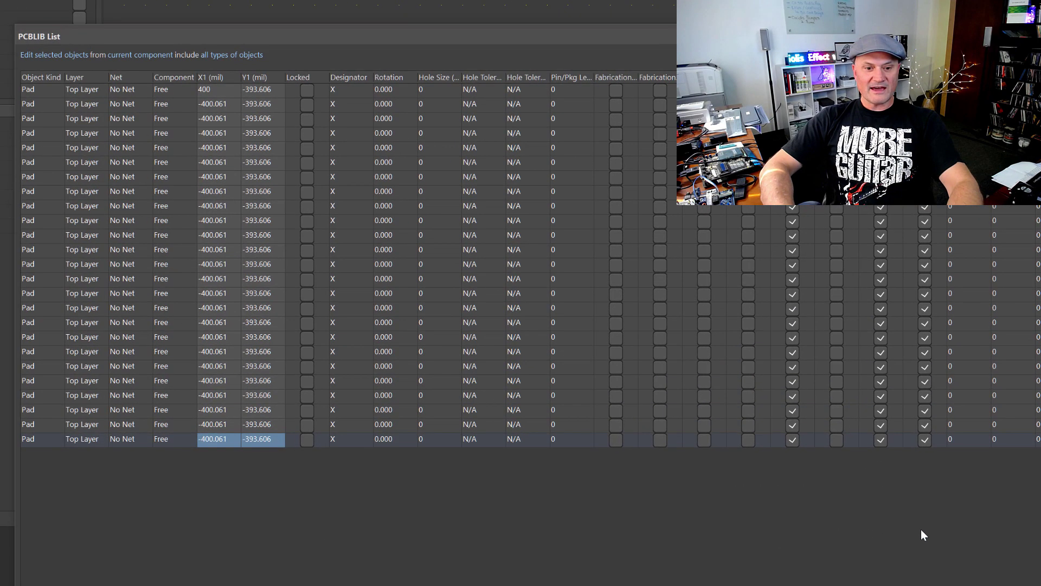